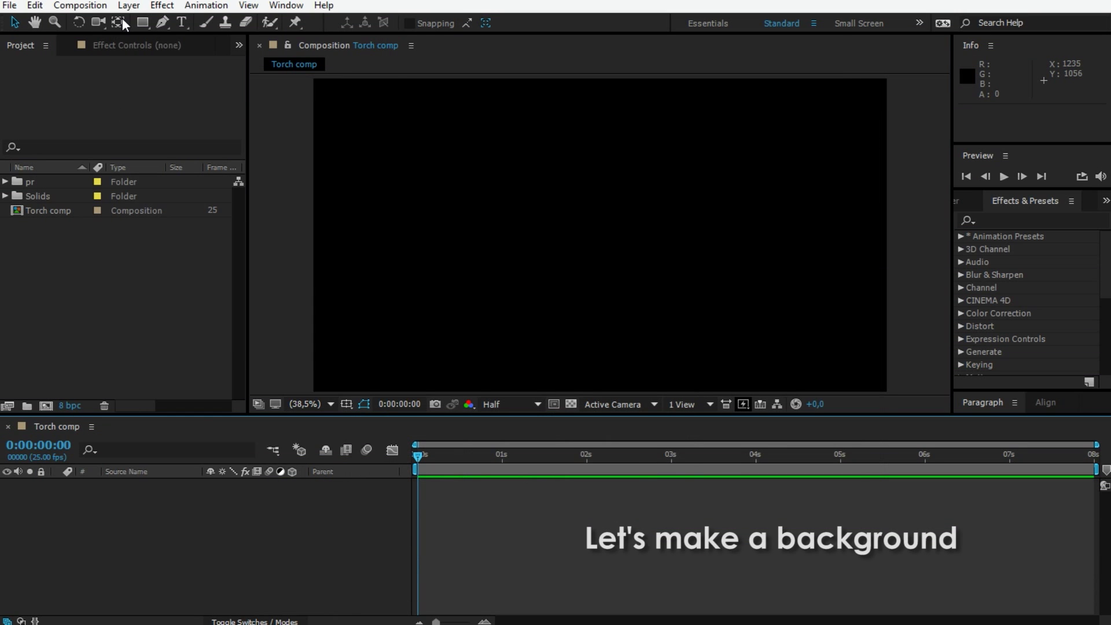
# Create a new dark royal blue solid layer in the Torch comp.
pyautogui.click(129, 6)
pyautogui.moveTo(156, 23)
pyautogui.click(423, 38)
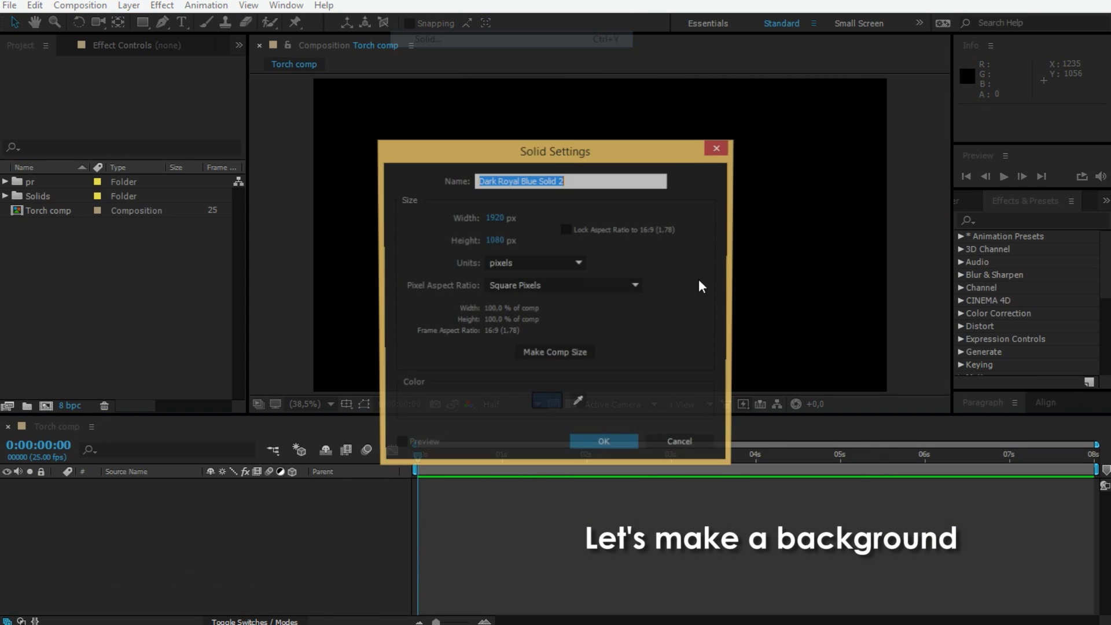
pyautogui.click(603, 445)
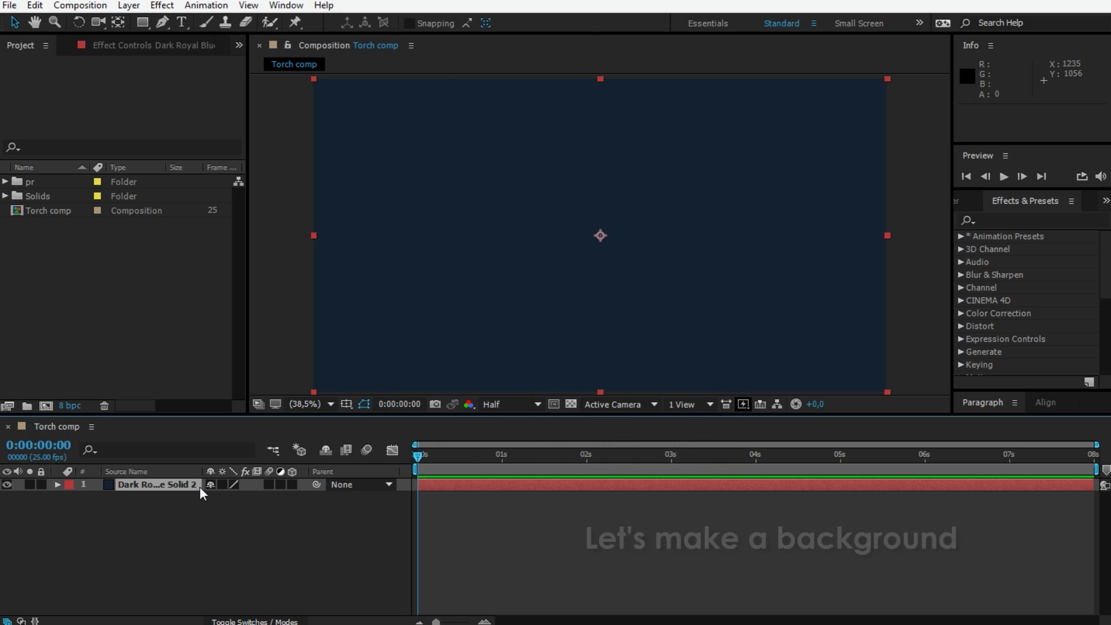
# Recolour the solid to a darker navy 121B26 in Solid Settings.
pyautogui.click(129, 6)
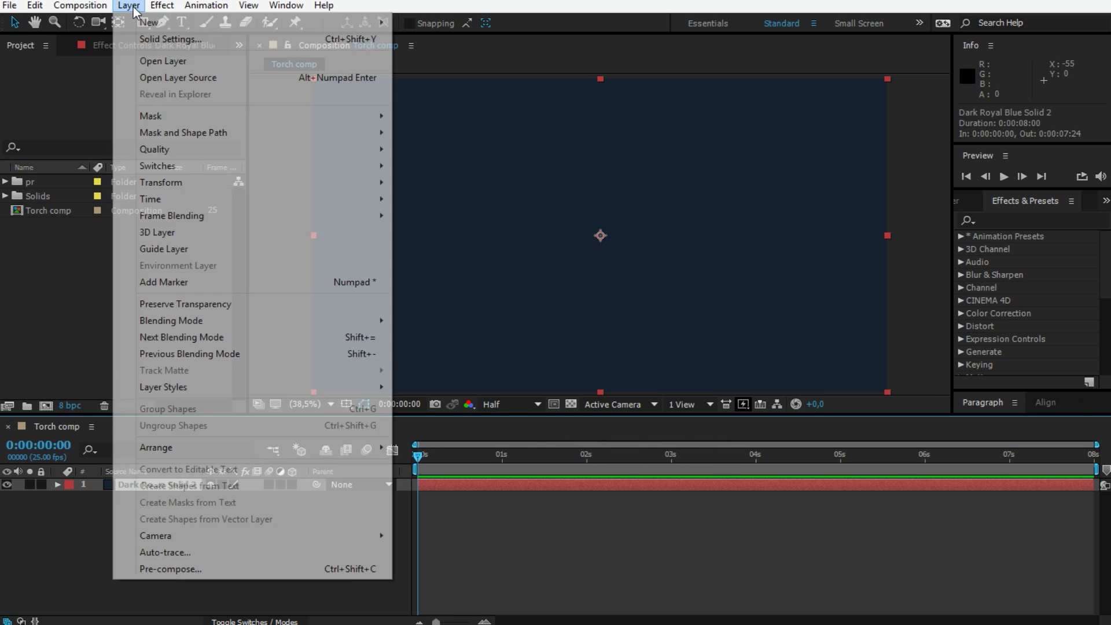
pyautogui.click(151, 35)
pyautogui.click(878, 364)
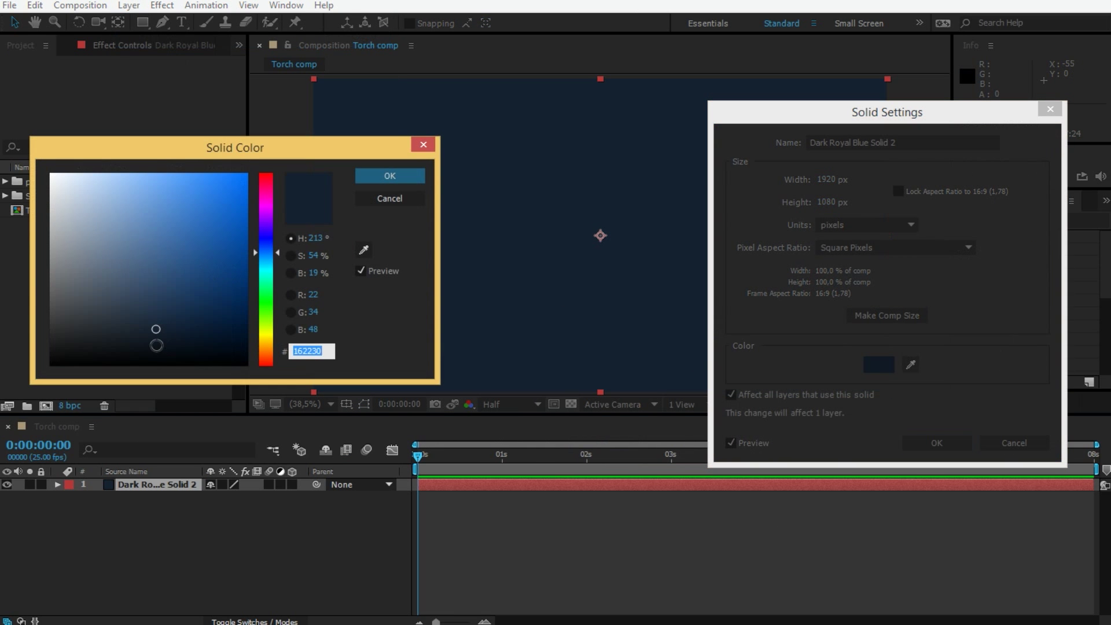
pyautogui.click(156, 346)
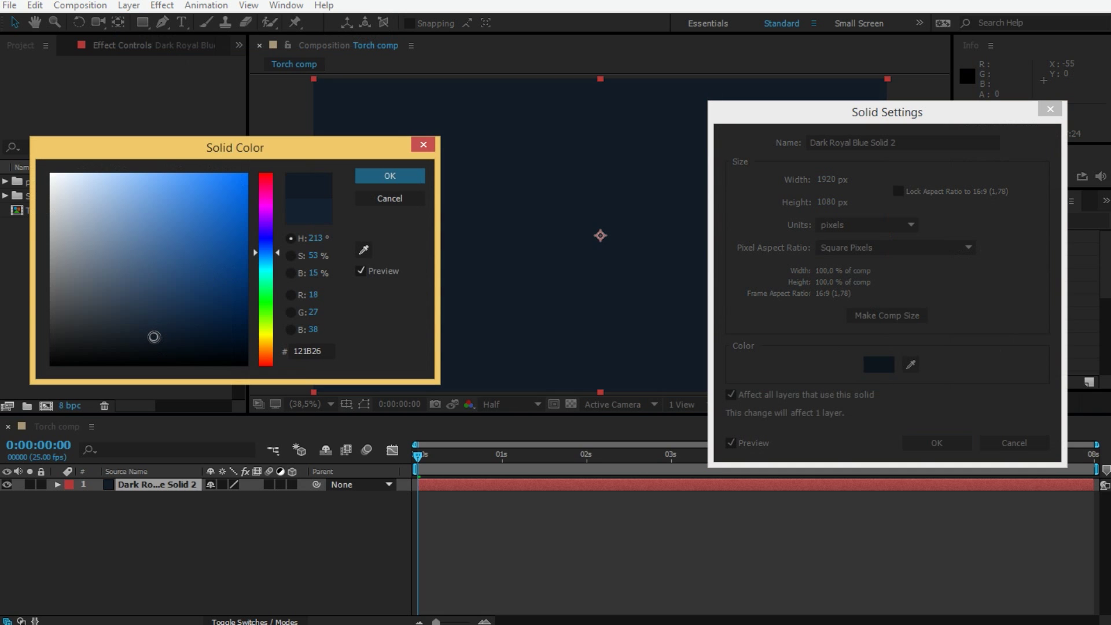
pyautogui.click(420, 198)
pyautogui.click(922, 446)
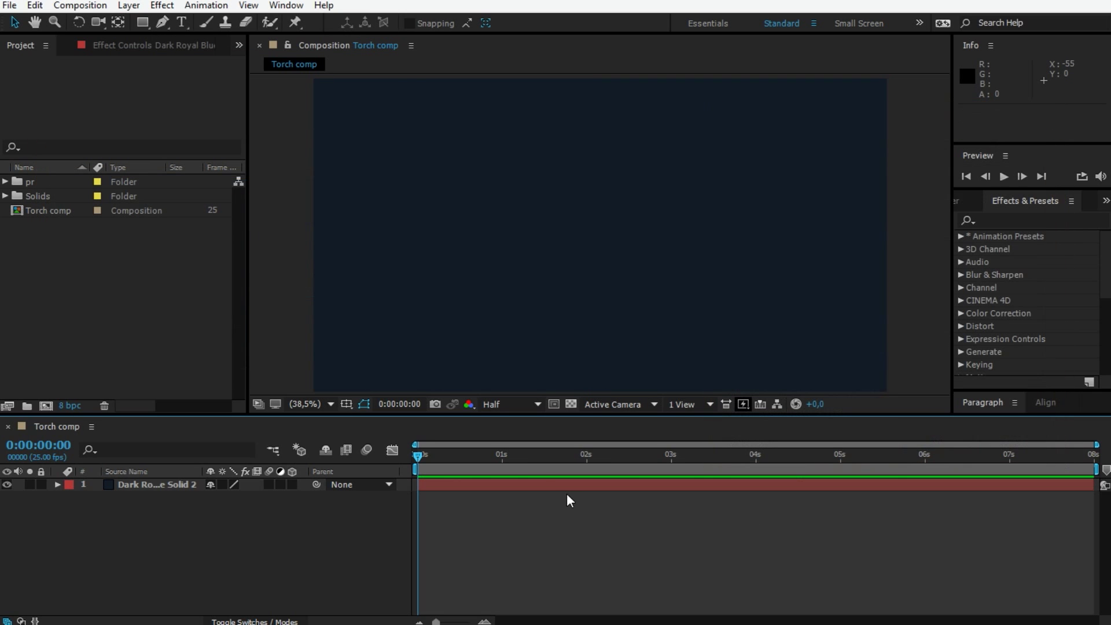
# Add a shape layer with a rectangle and fill, stretched wider horizontally.
pyautogui.click(128, 5)
pyautogui.moveTo(142, 17)
pyautogui.click(416, 104)
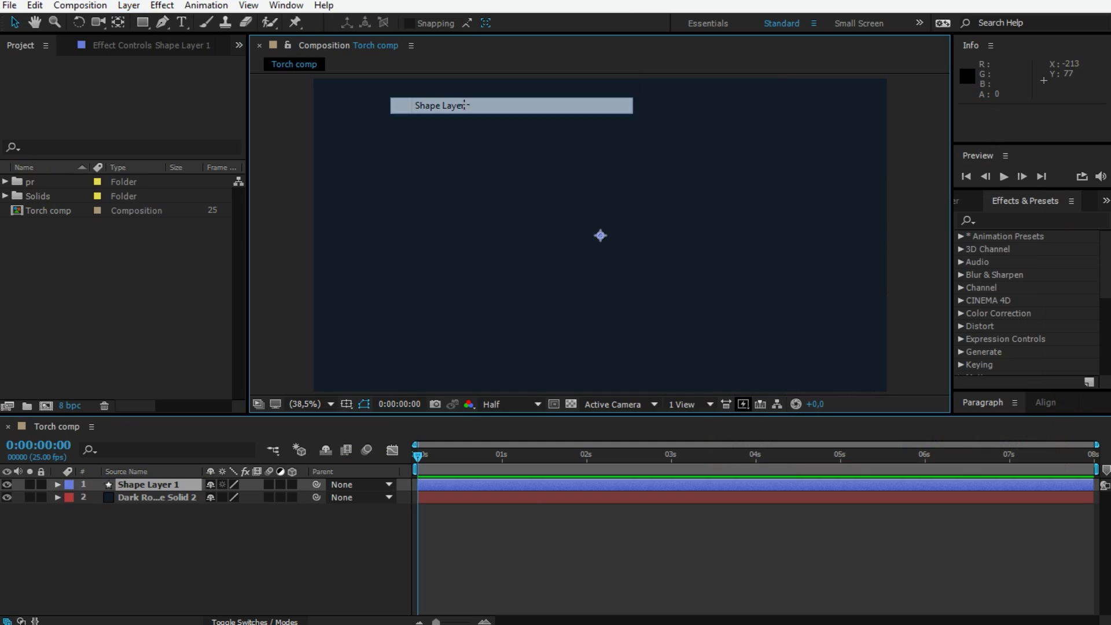
pyautogui.click(556, 23)
pyautogui.click(609, 50)
pyautogui.click(556, 23)
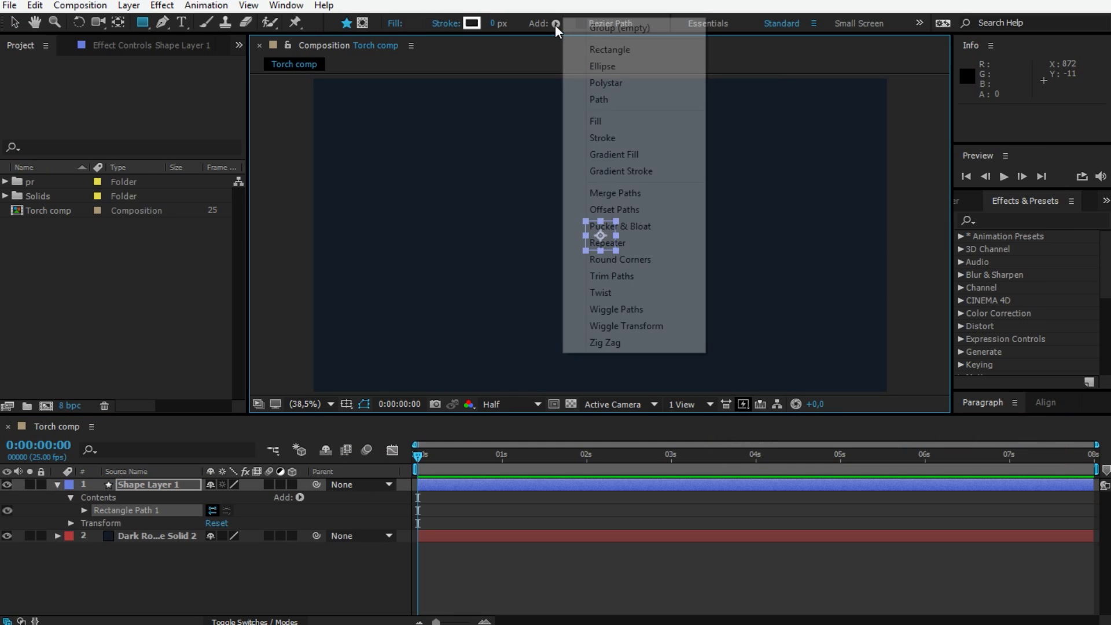
pyautogui.click(596, 121)
pyautogui.click(11, 23)
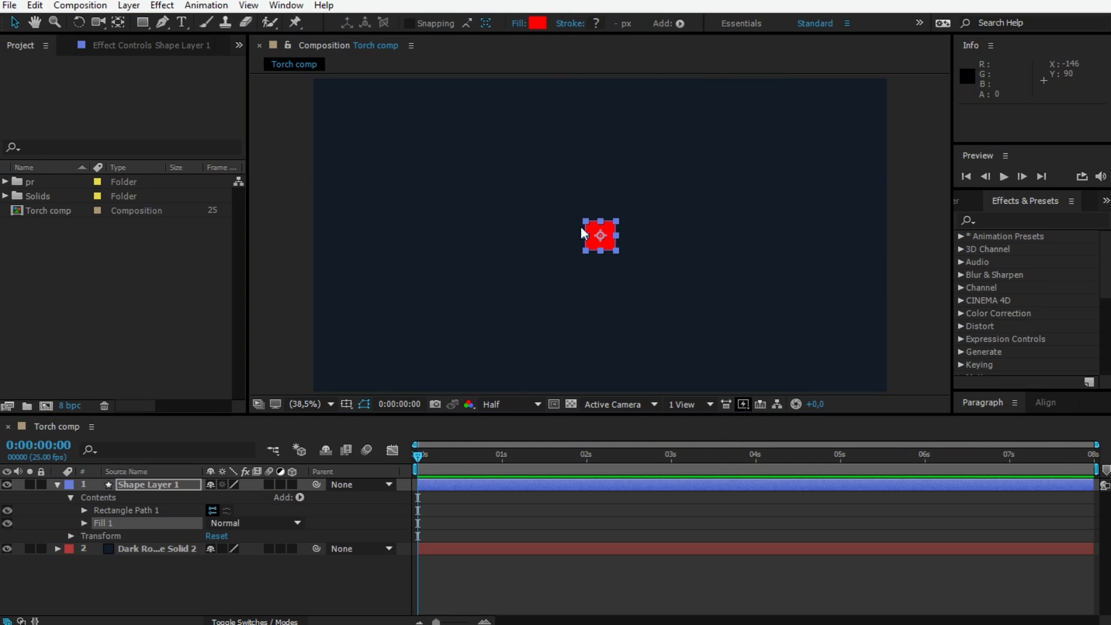
pyautogui.moveTo(617, 235)
pyautogui.mouseDown()
pyautogui.moveTo(634, 236)
pyautogui.moveTo(604, 255)
pyautogui.mouseUp()
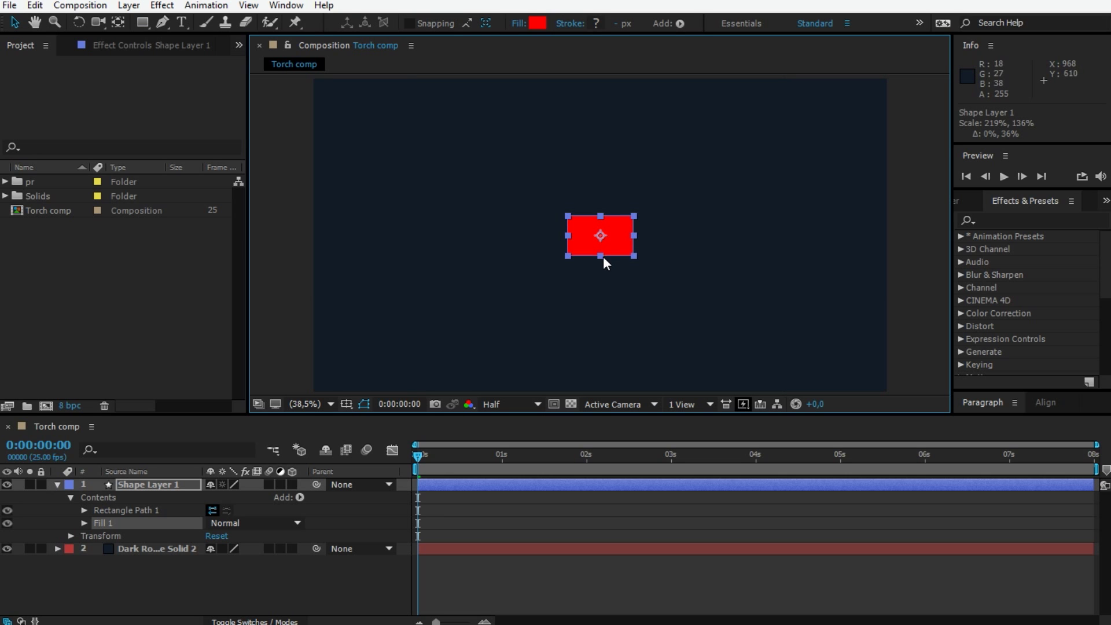
# Set the rectangle's fill to dark navy 0C1219, slightly darker than the background.
pyautogui.click(537, 23)
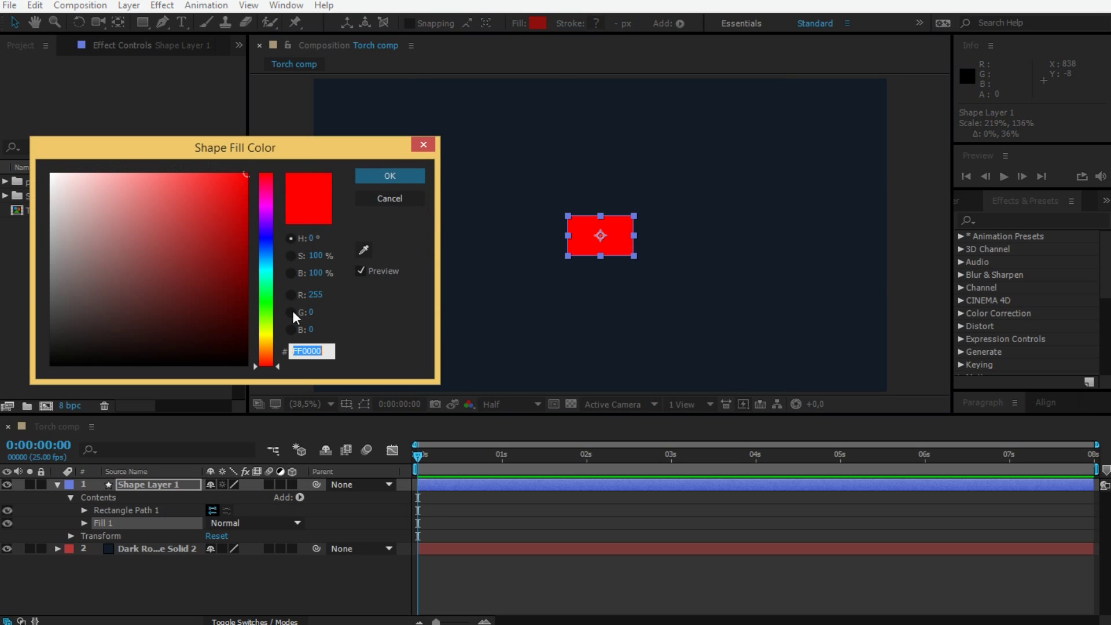
pyautogui.click(364, 250)
pyautogui.click(616, 307)
pyautogui.click(155, 348)
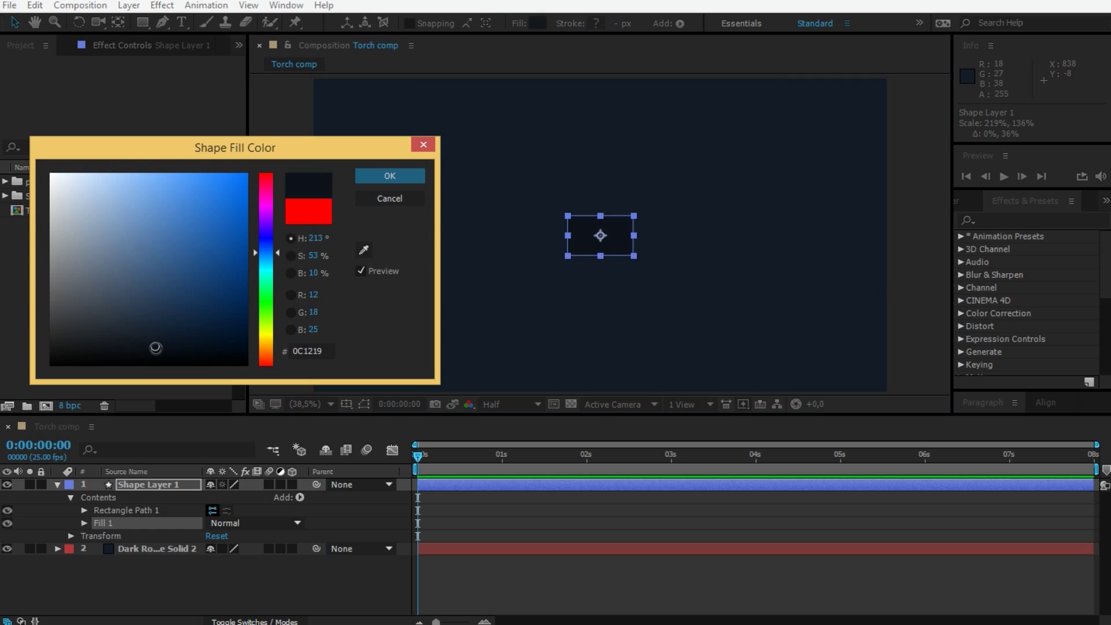
pyautogui.moveTo(155, 347); pyautogui.dragTo(156, 342)
pyautogui.click(389, 176)
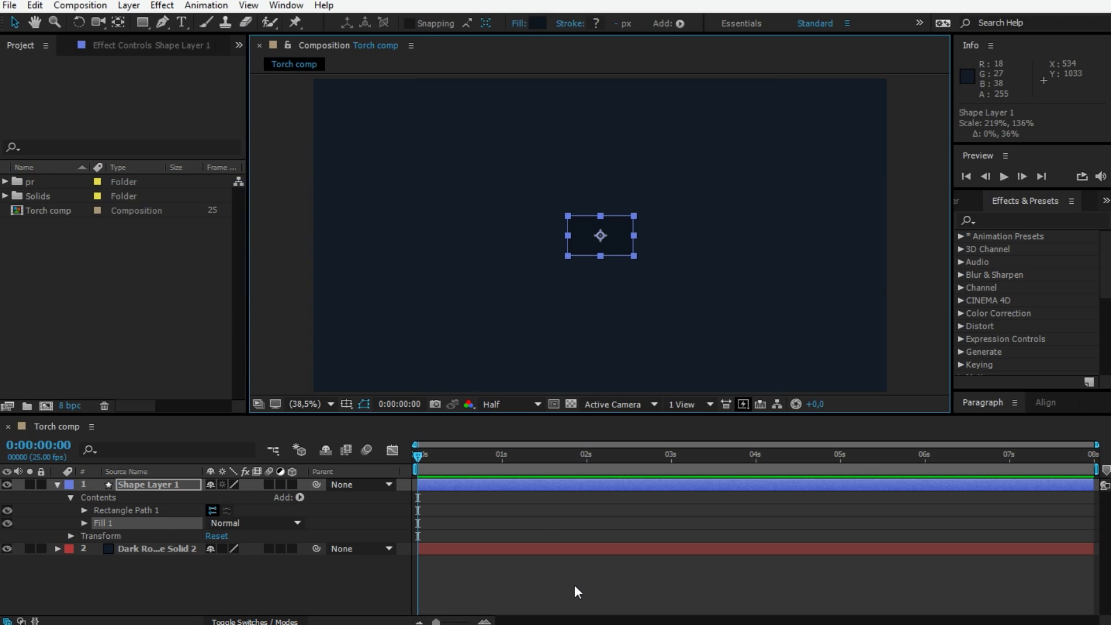
# Move the rectangle to the comp's lower left.
pyautogui.click(574, 584)
pyautogui.moveTo(606, 226)
pyautogui.mouseDown()
pyautogui.moveTo(392, 329)
pyautogui.moveTo(331, 342)
pyautogui.mouseUp()
pyautogui.click(162, 481)
pyautogui.hotkey('ctrl', 'z')
# Duplicate the rectangle twice, placing one copy up-right and another at the lower right.
pyautogui.click(57, 484)
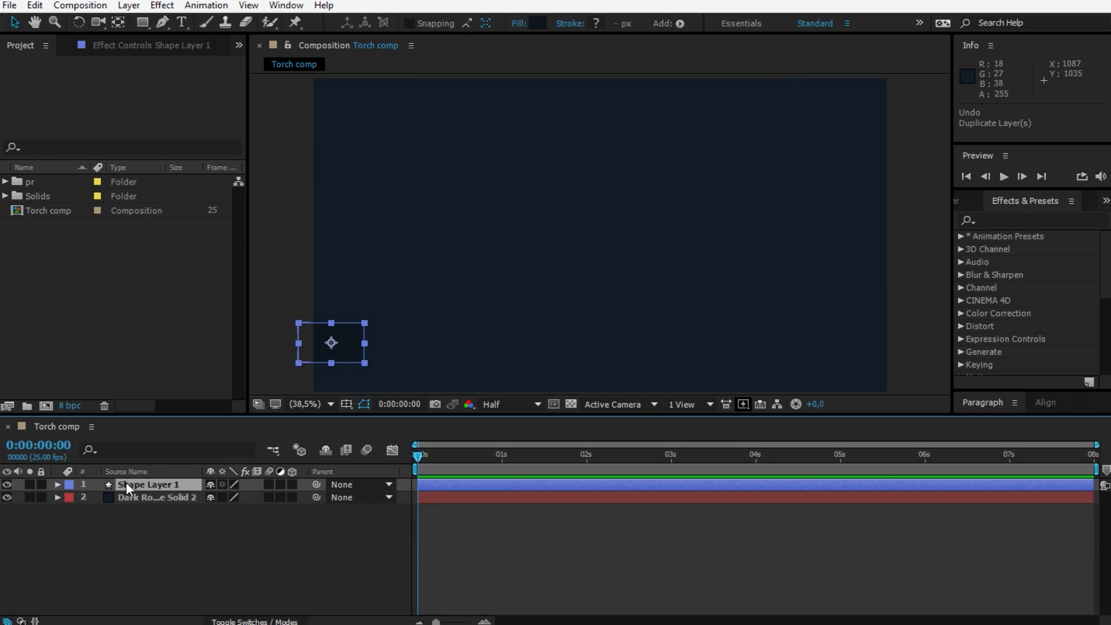
pyautogui.click(161, 483)
pyautogui.hotkey('ctrl', 'd')
pyautogui.moveTo(341, 353); pyautogui.dragTo(401, 288)
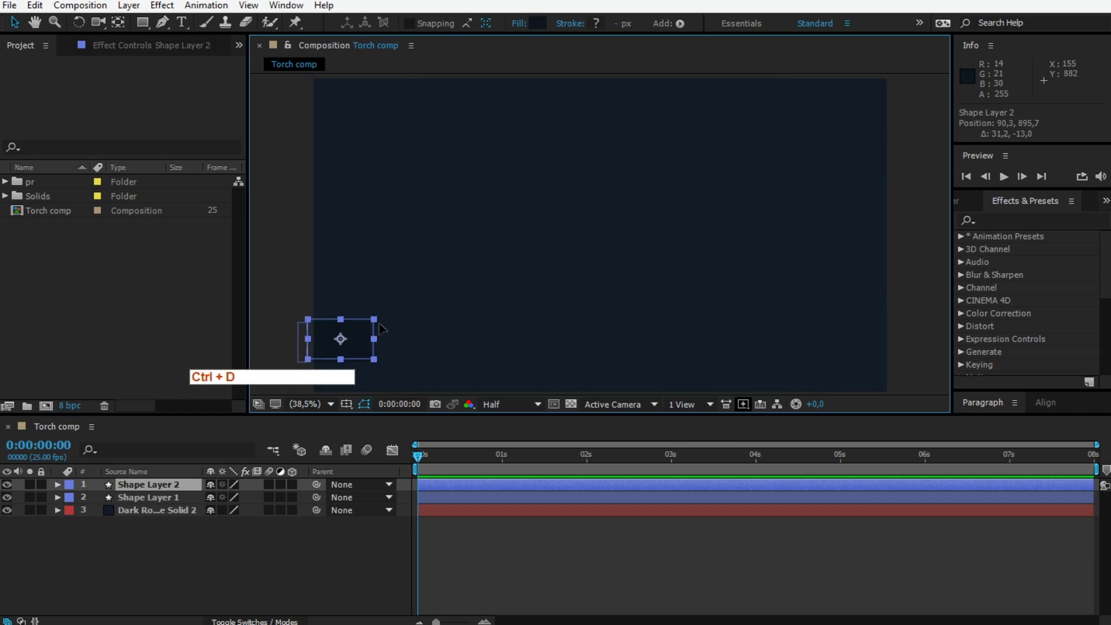
pyautogui.click(485, 574)
pyautogui.click(165, 484)
pyautogui.hotkey('ctrl', 'd')
pyautogui.moveTo(368, 297)
pyautogui.mouseDown()
pyautogui.moveTo(822, 330)
pyautogui.moveTo(803, 334)
pyautogui.moveTo(729, 188)
pyautogui.moveTo(458, 150)
pyautogui.moveTo(487, 188)
pyautogui.moveTo(654, 315)
pyautogui.moveTo(671, 305)
pyautogui.mouseUp()
# Add more rectangle copies, including one at the comp's upper right.
pyautogui.click(185, 485)
pyautogui.hotkey('ctrl', 'd')
pyautogui.hotkey('ctrl', 'd')
pyautogui.hotkey('ctrl', 'd')
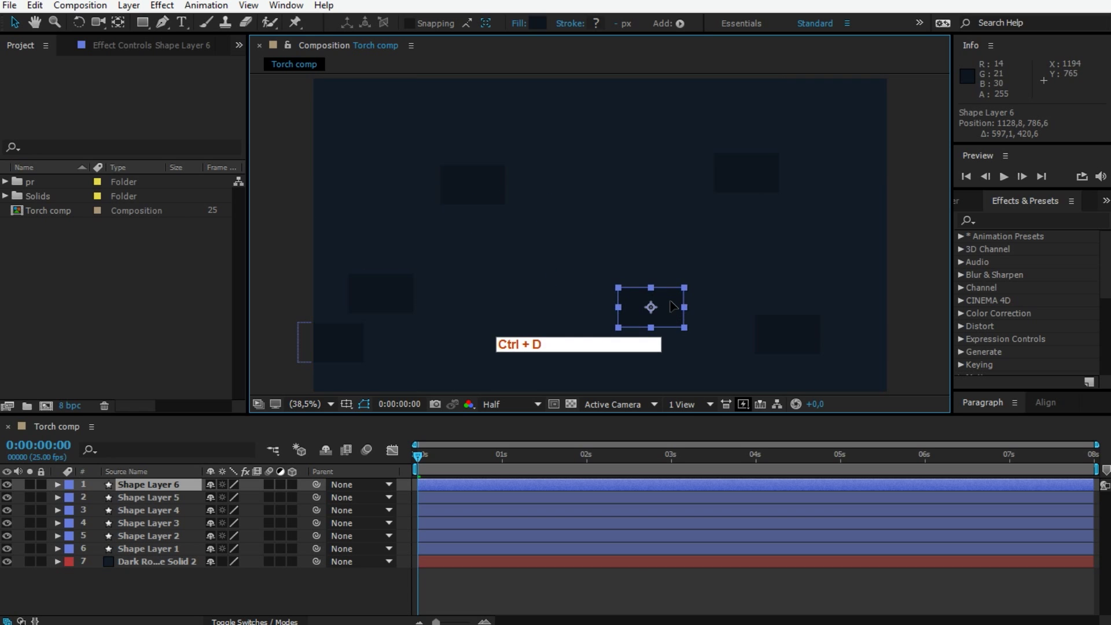
pyautogui.click(633, 584)
pyautogui.click(752, 177)
pyautogui.hotkey('ctrl', 'd')
pyautogui.moveTo(769, 175)
pyautogui.mouseDown()
pyautogui.moveTo(872, 123)
pyautogui.moveTo(862, 102)
pyautogui.mouseUp()
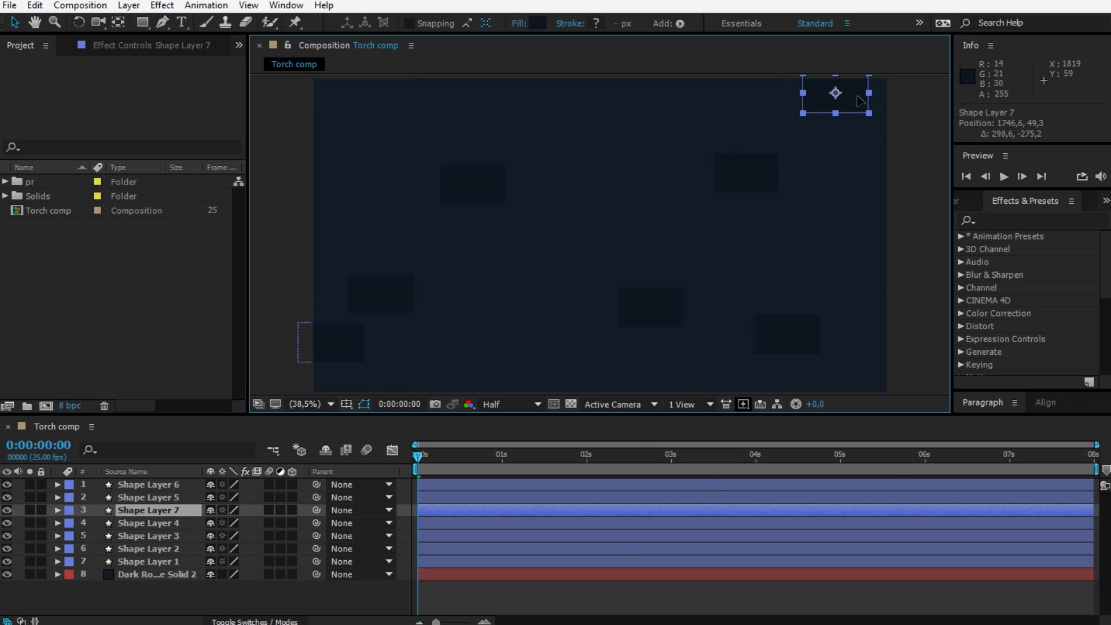
# Nudge the upper-right rectangle slightly down and to the right.
pyautogui.click(776, 574)
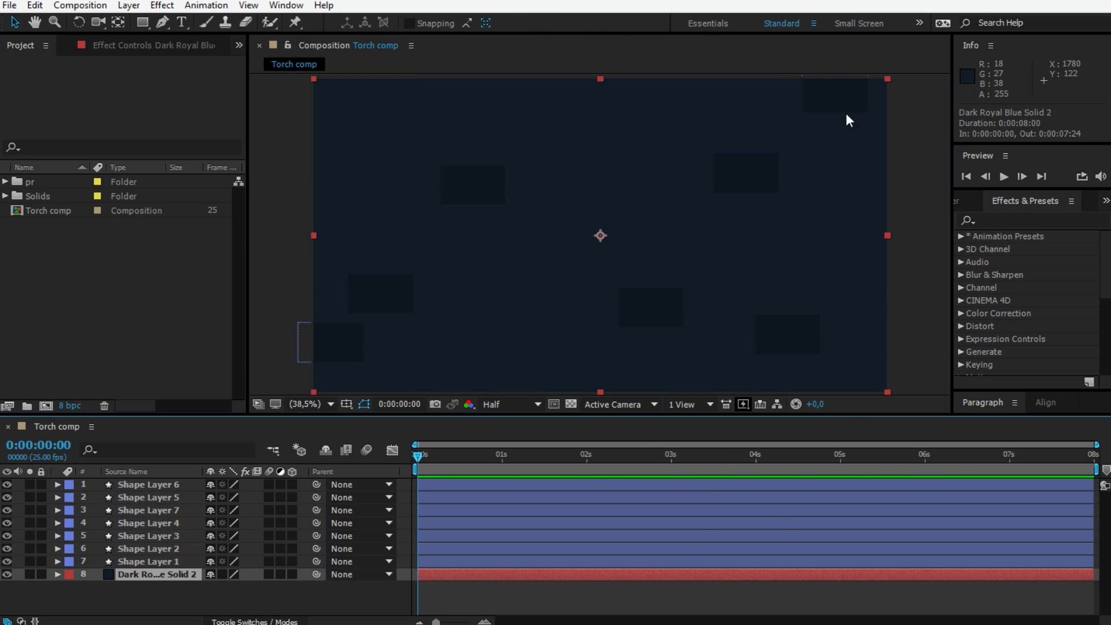
pyautogui.click(148, 484)
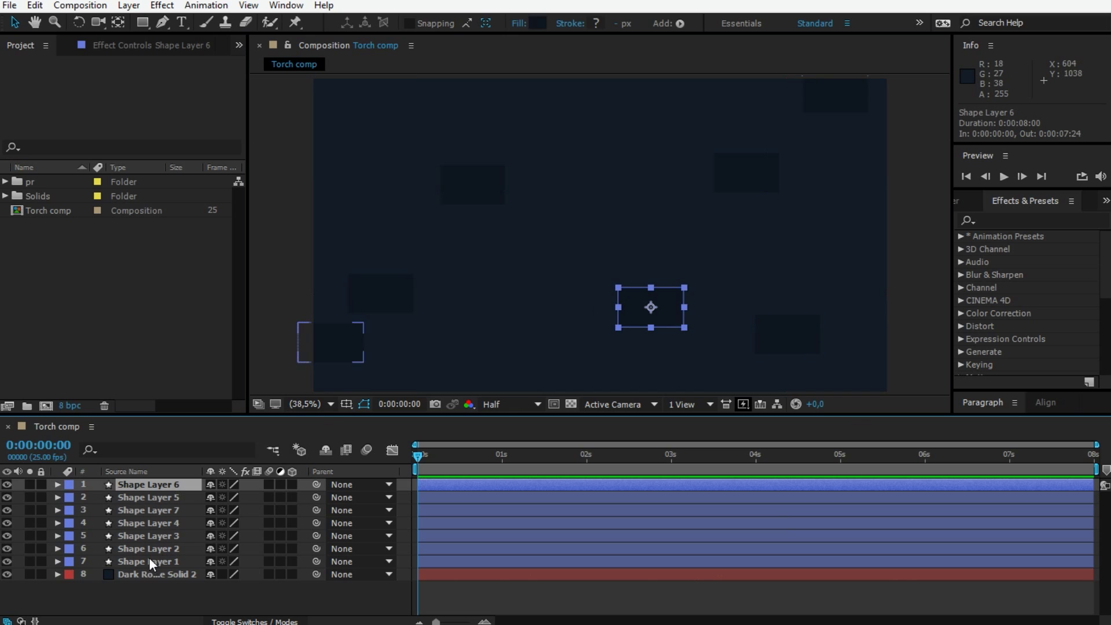
pyautogui.click(175, 507)
pyautogui.moveTo(838, 100); pyautogui.dragTo(863, 120)
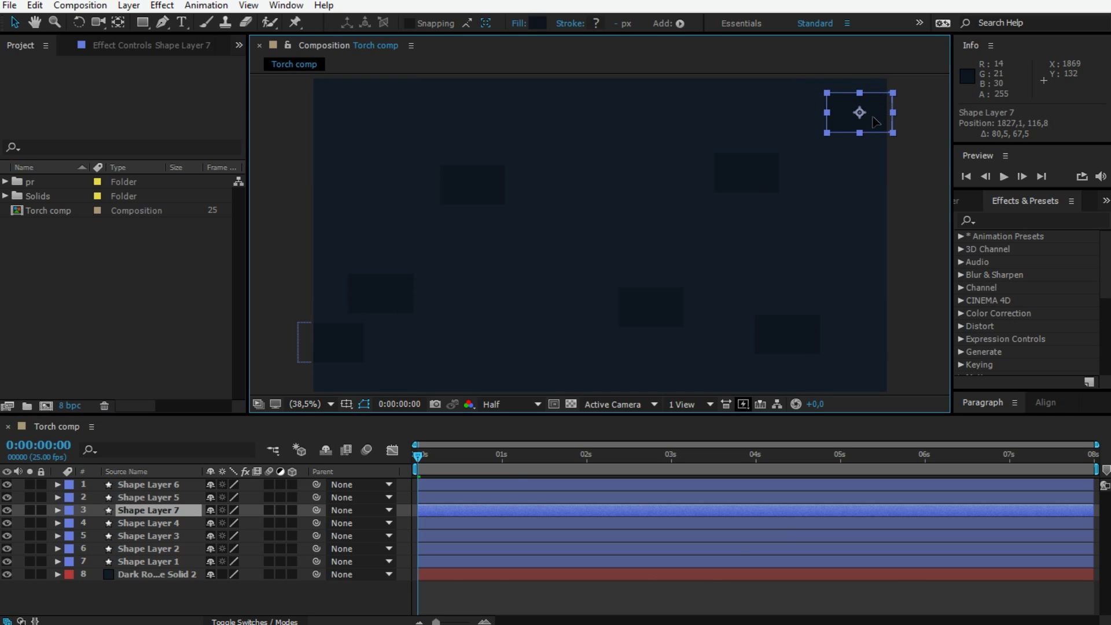
pyautogui.press('F2')
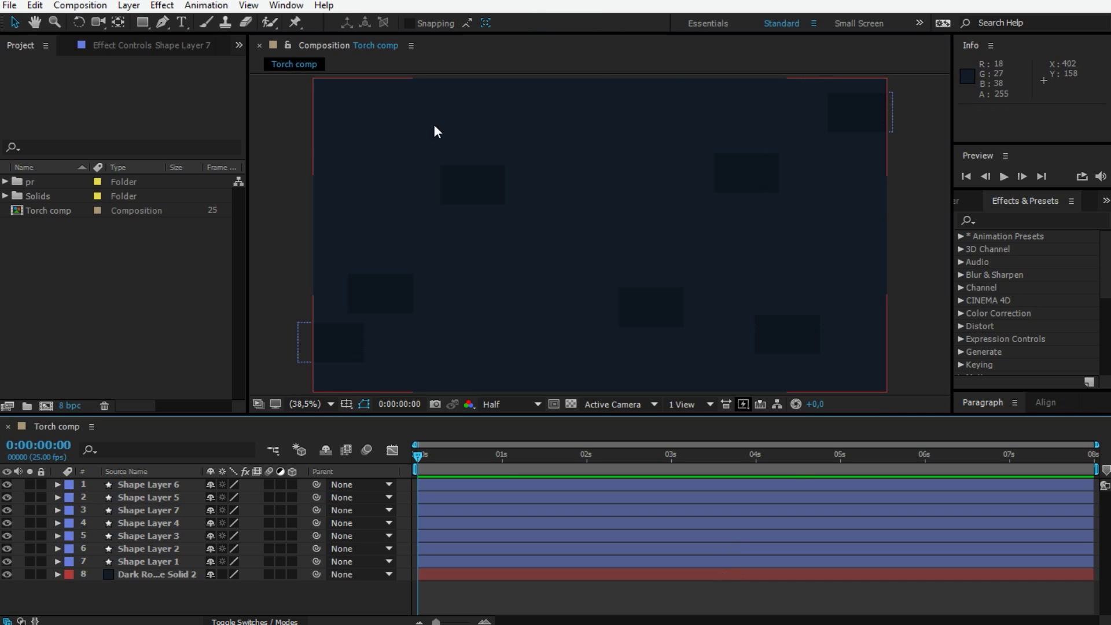
# Pre-compose the navy solid and all seven rectangles into a comp named BG.
pyautogui.click(197, 572)
pyautogui.keyDown('shift'); pyautogui.click(160, 490); pyautogui.keyUp('shift')
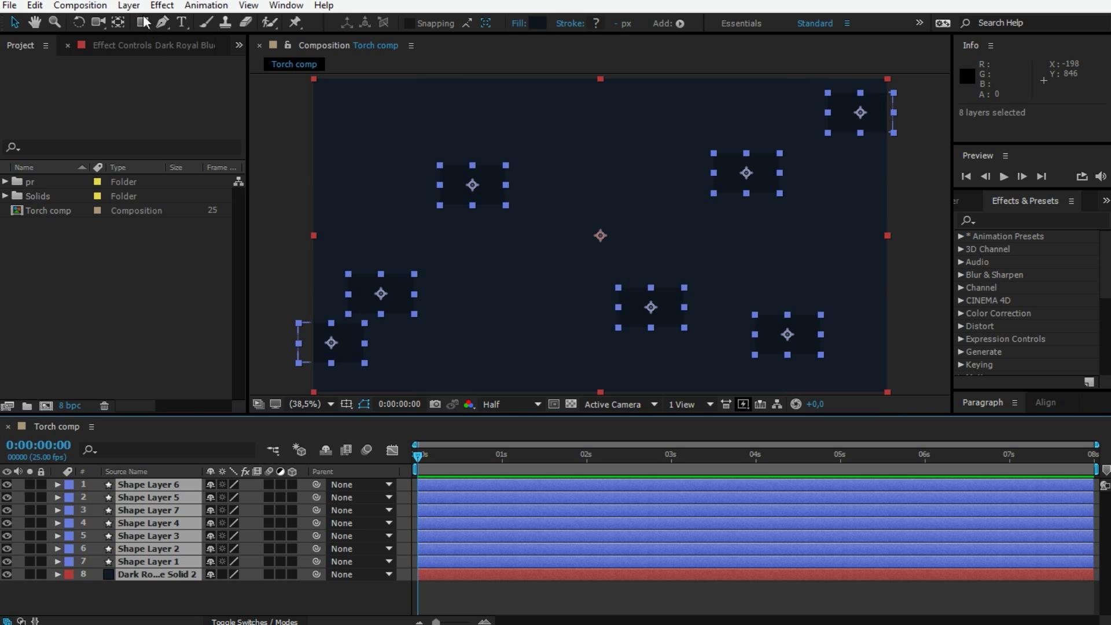
pyautogui.click(129, 6)
pyautogui.click(159, 569)
pyautogui.write('BG')
pyautogui.click(736, 508)
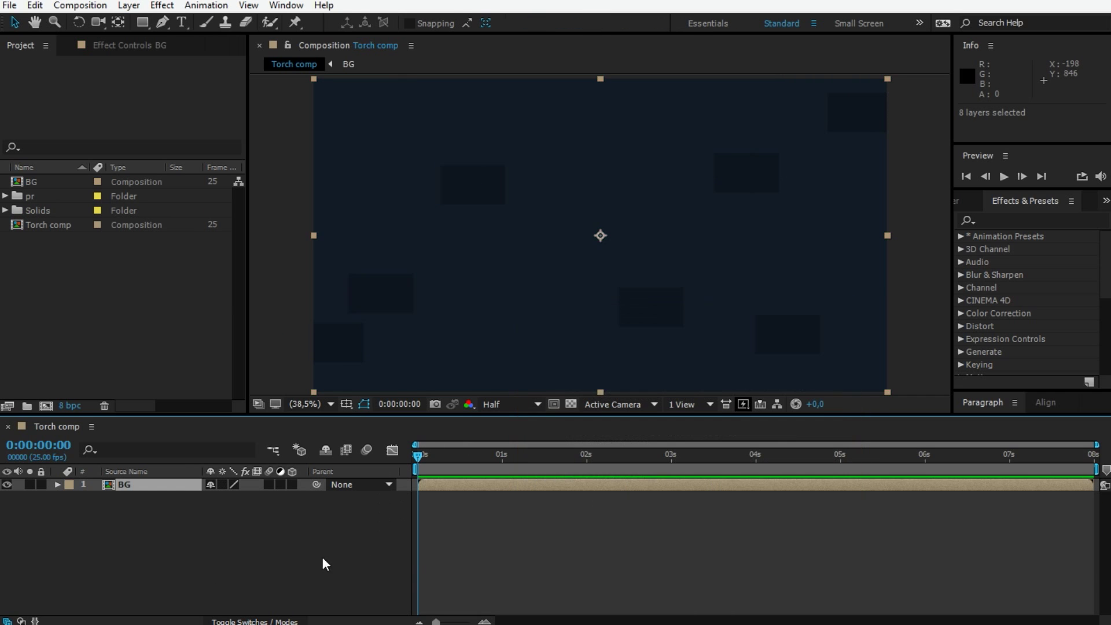
pyautogui.click(129, 5)
# Create a new shape layer containing a filled red ellipse.
pyautogui.moveTo(153, 22)
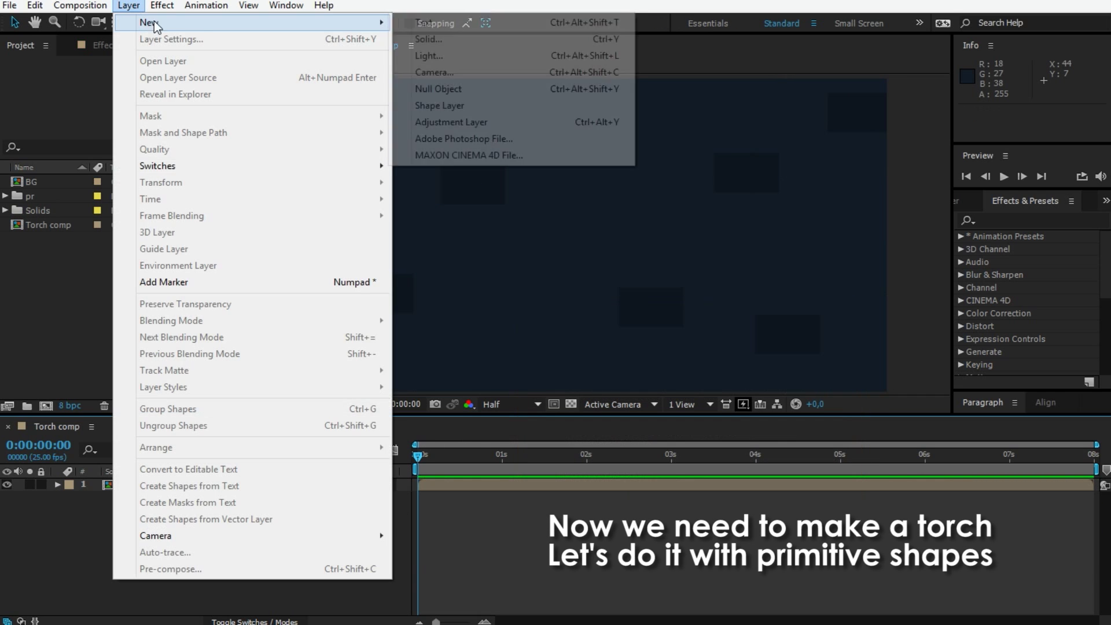
pyautogui.click(483, 105)
pyautogui.click(557, 24)
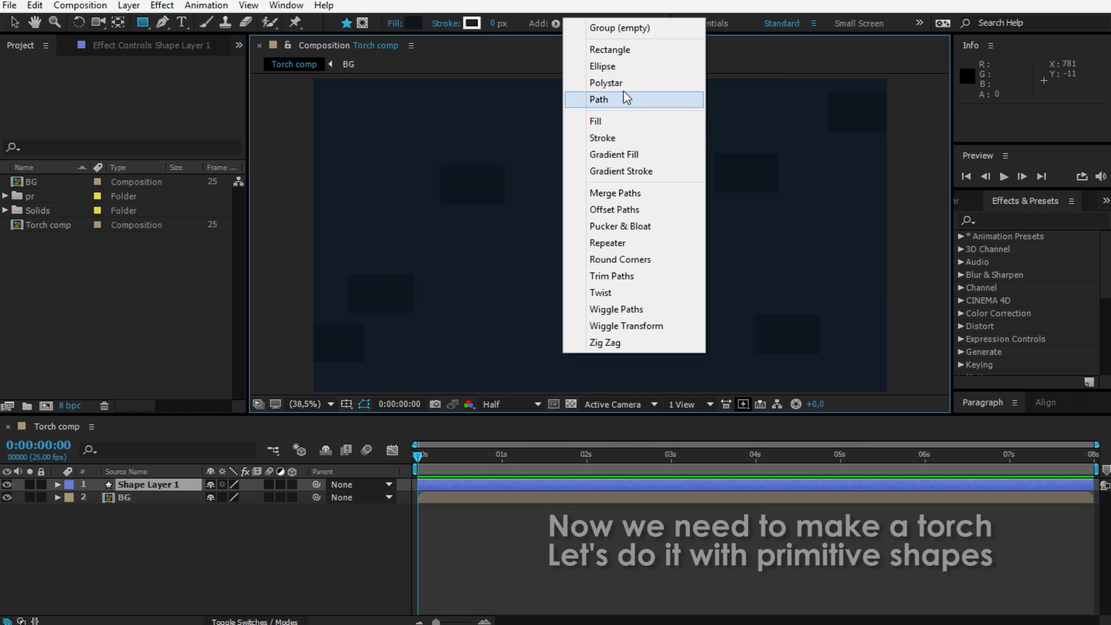
pyautogui.click(620, 66)
pyautogui.click(556, 23)
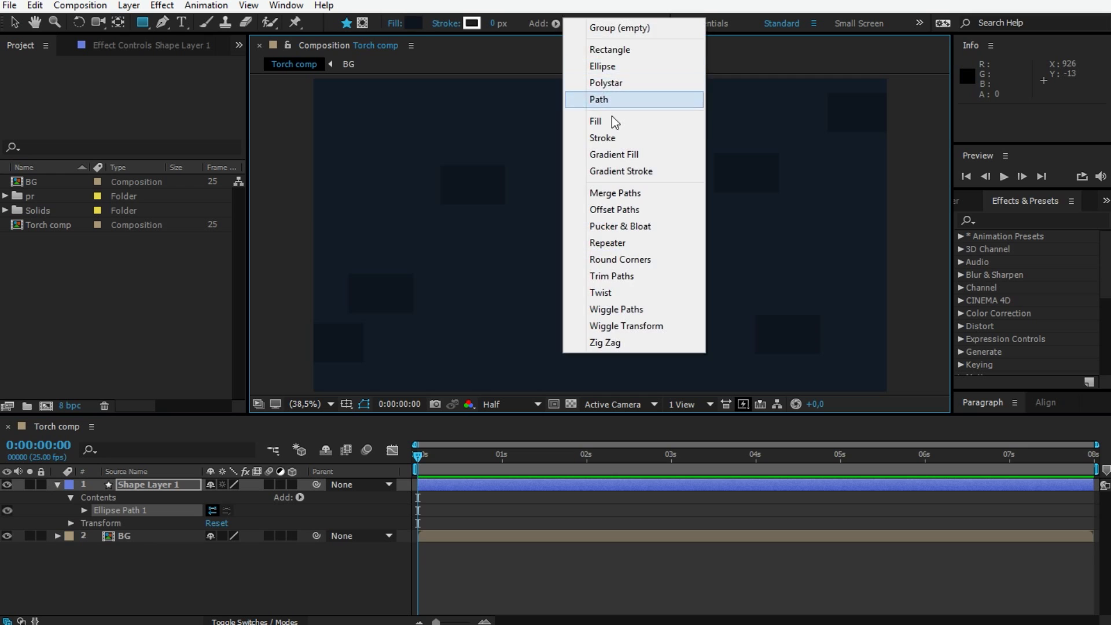
pyautogui.click(612, 116)
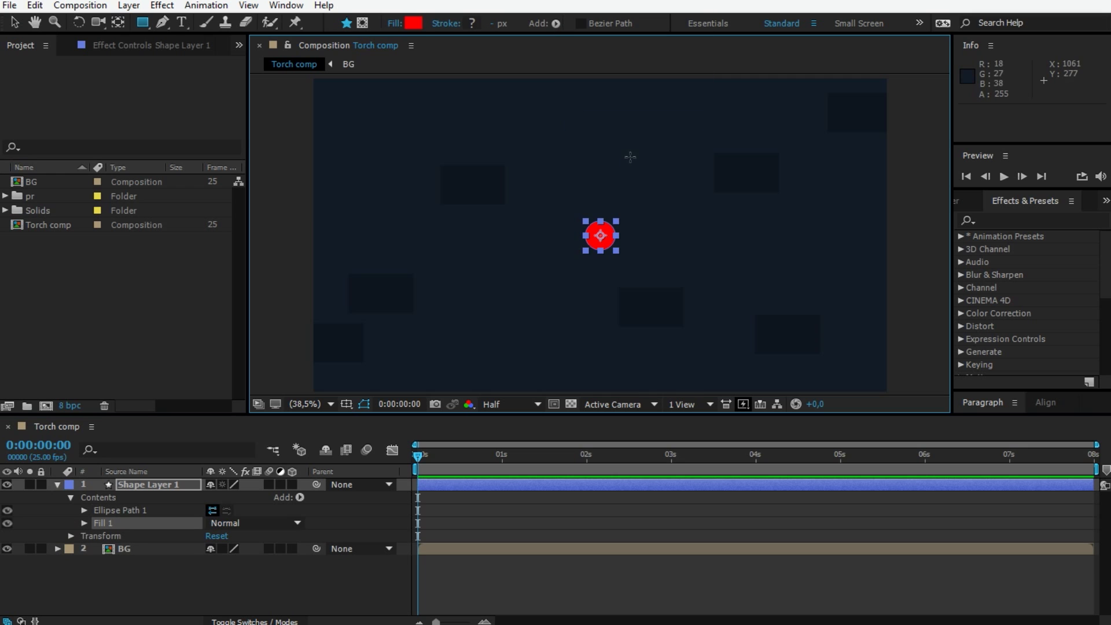
# Stretch the red ellipse into a tall, narrow shape about 38 wide.
pyautogui.click(84, 524)
pyautogui.click(84, 523)
pyautogui.click(85, 510)
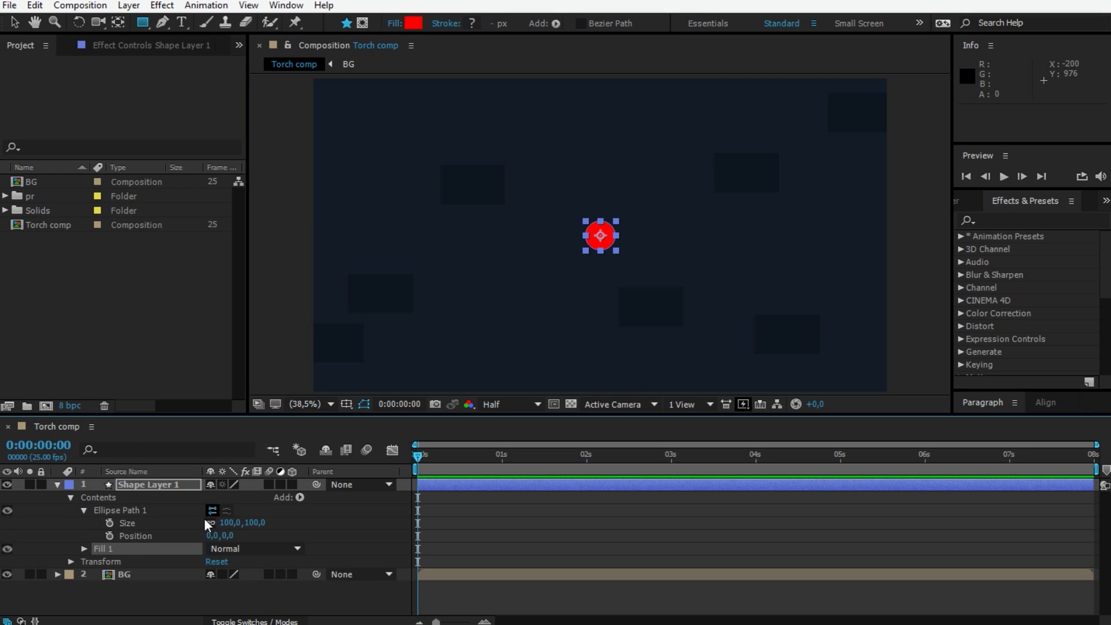
pyautogui.moveTo(253, 522); pyautogui.dragTo(806, 522)
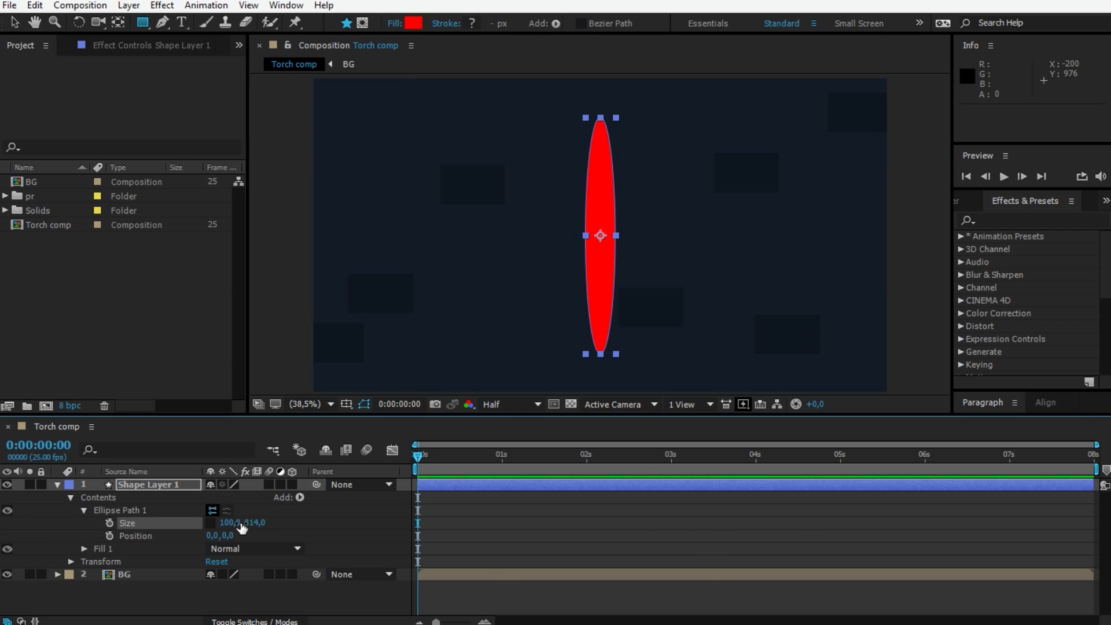
pyautogui.moveTo(230, 523); pyautogui.dragTo(173, 524)
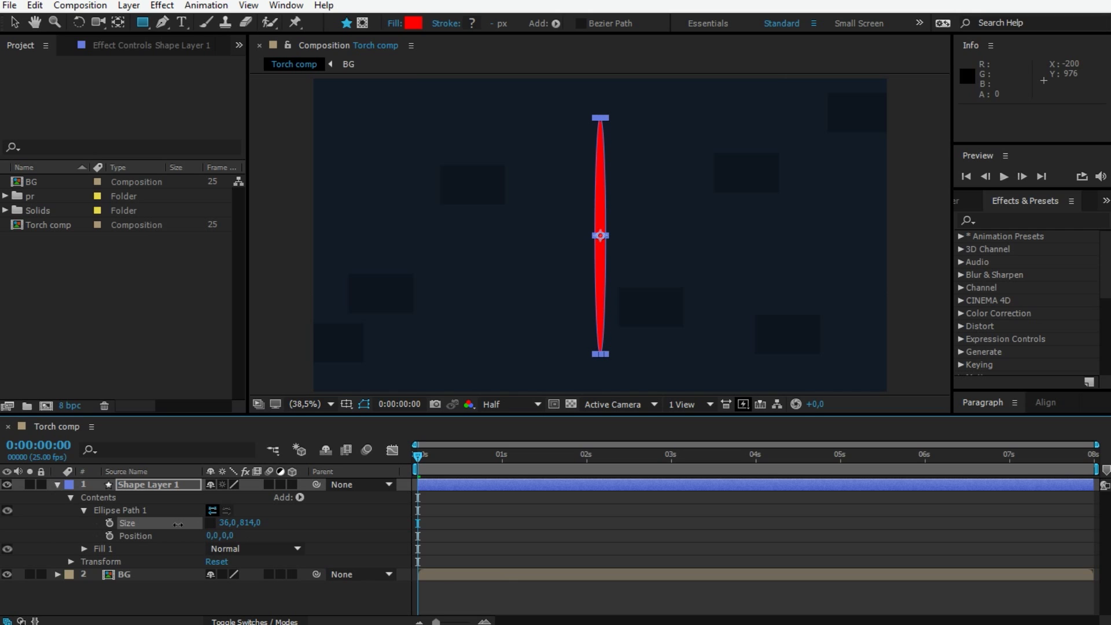
pyautogui.moveTo(178, 523); pyautogui.dragTo(175, 523)
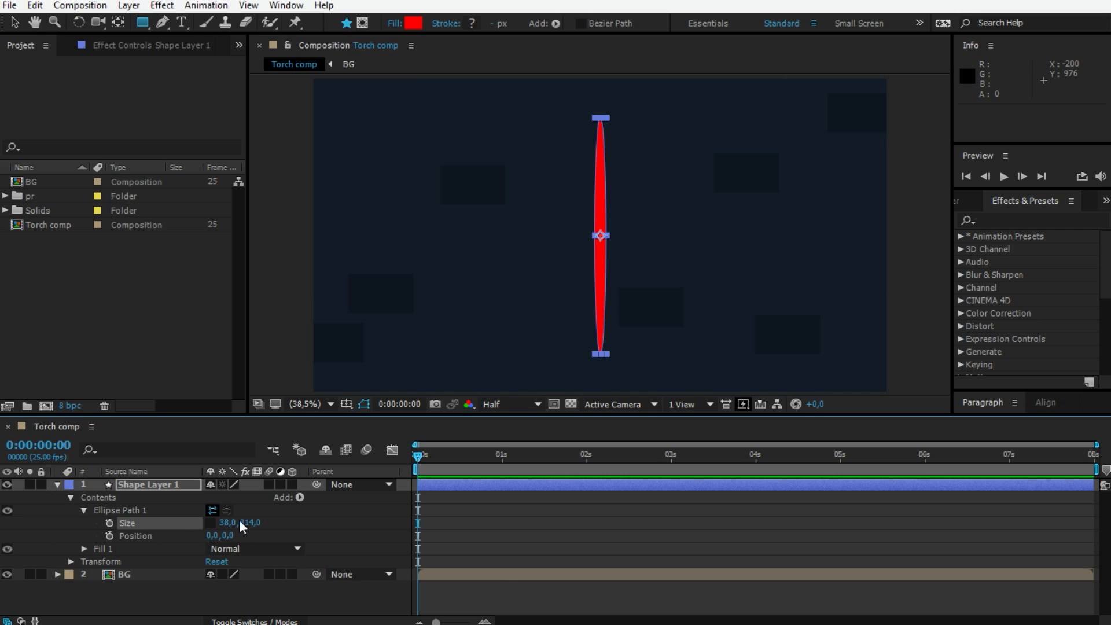
pyautogui.click(756, 378)
# Fine-tune the ellipse size to 49 by 583.
pyautogui.moveTo(257, 527); pyautogui.dragTo(138, 523)
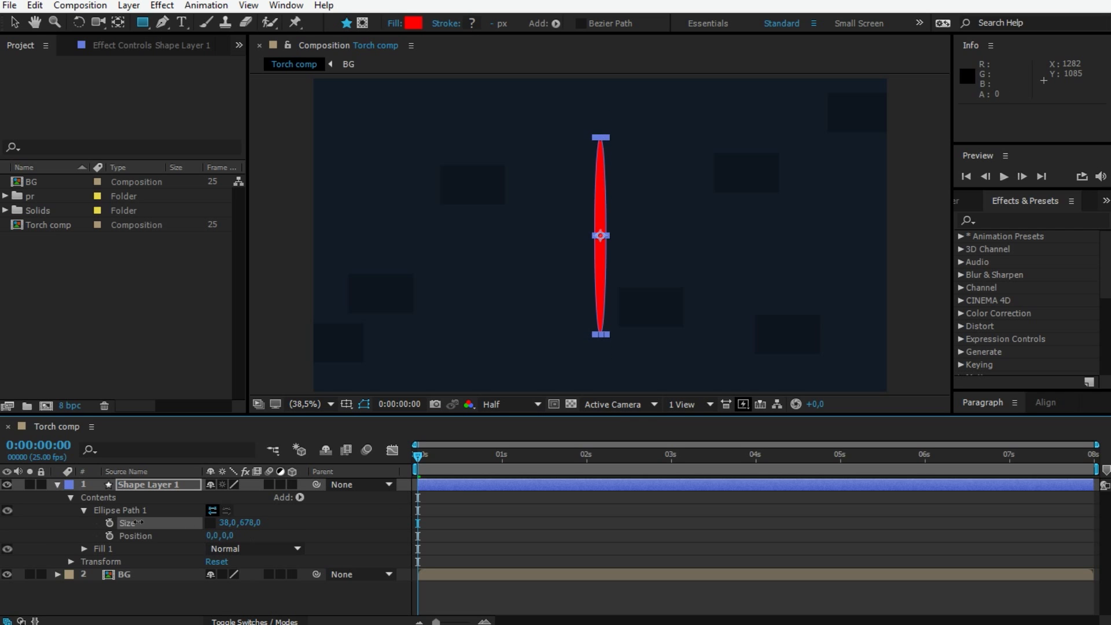
pyautogui.click(594, 381)
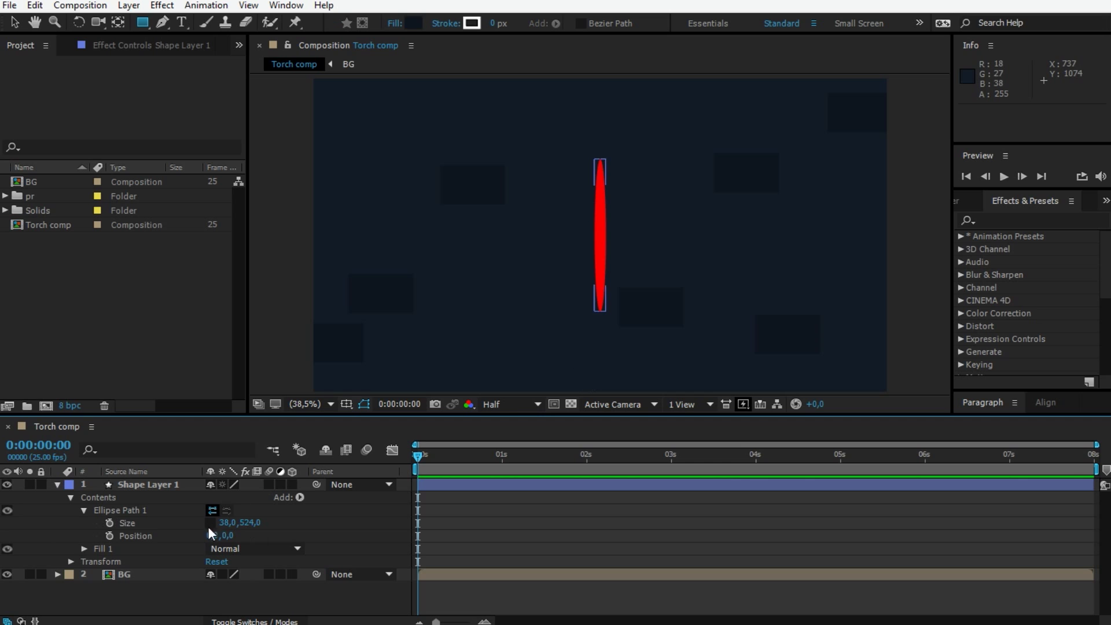
pyautogui.moveTo(218, 525); pyautogui.dragTo(271, 523)
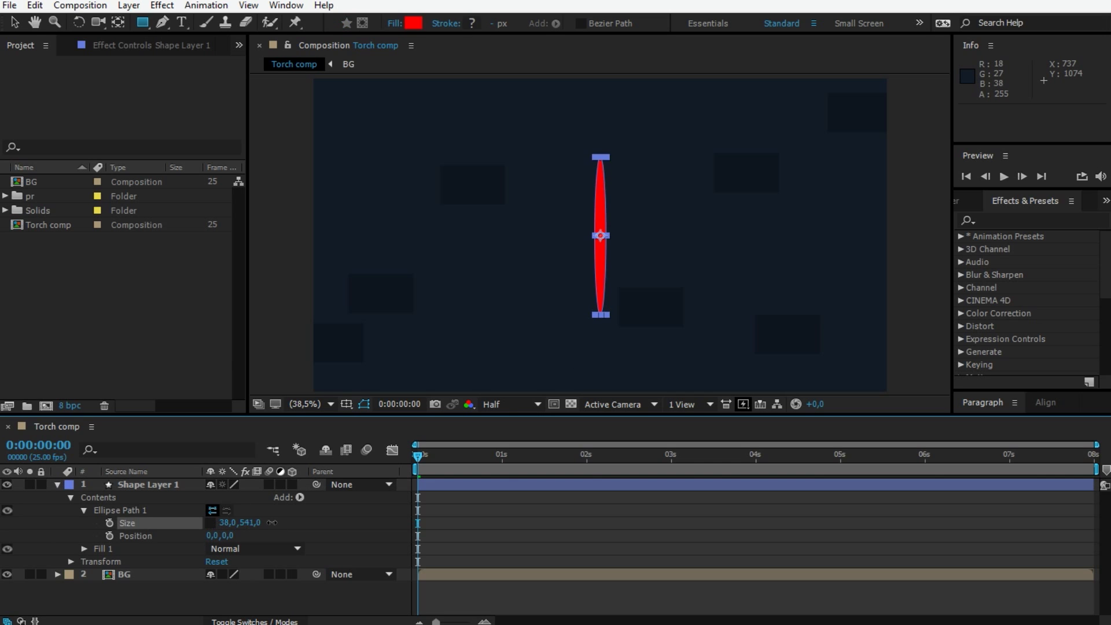
pyautogui.click(554, 488)
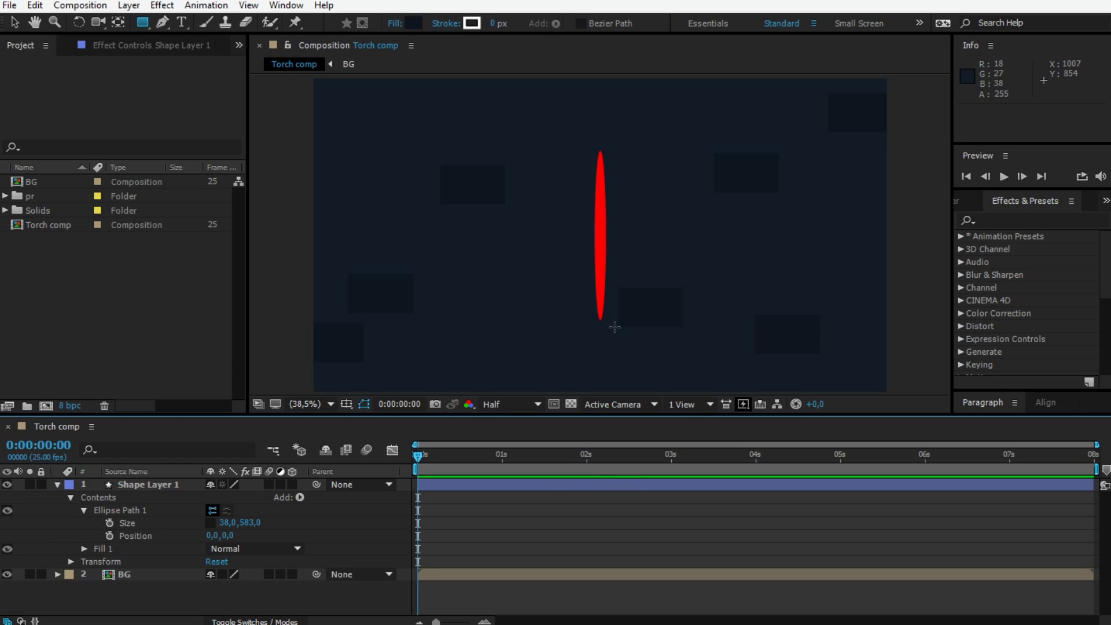
pyautogui.moveTo(222, 524); pyautogui.dragTo(234, 524)
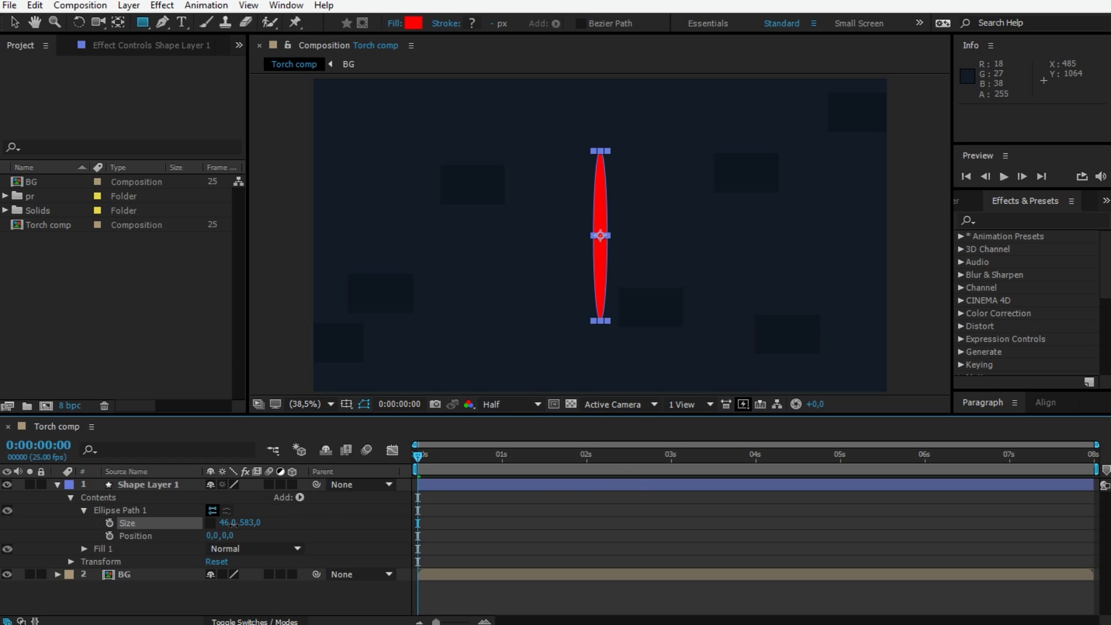
pyautogui.click(445, 511)
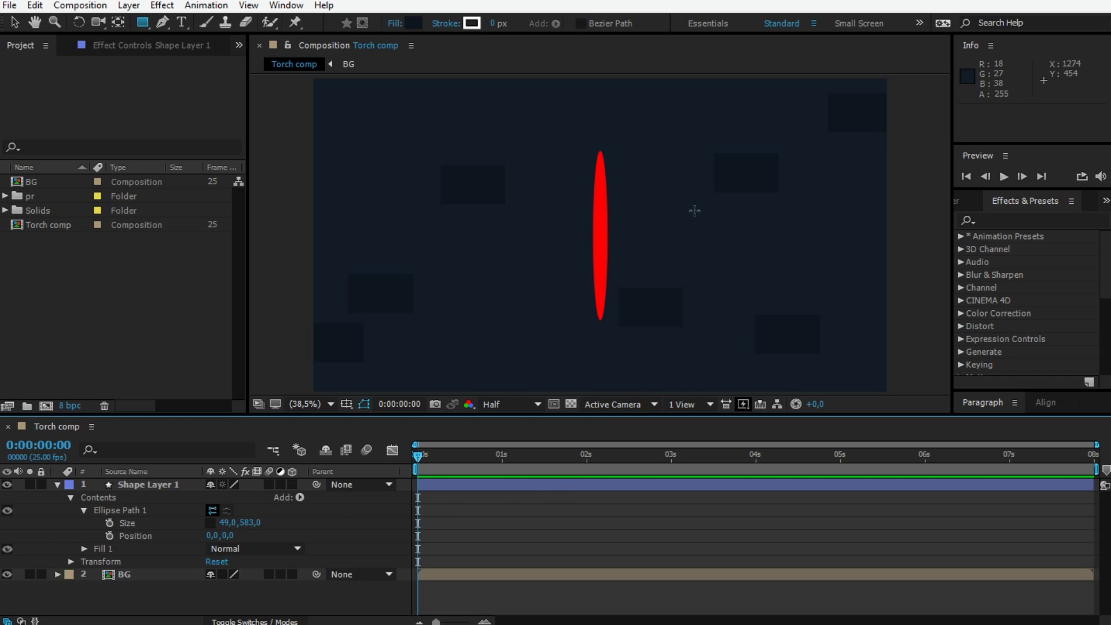
# Draw a rectangle mask on Shape Layer 1 keeping only the ellipse's lower half.
pyautogui.click(132, 486)
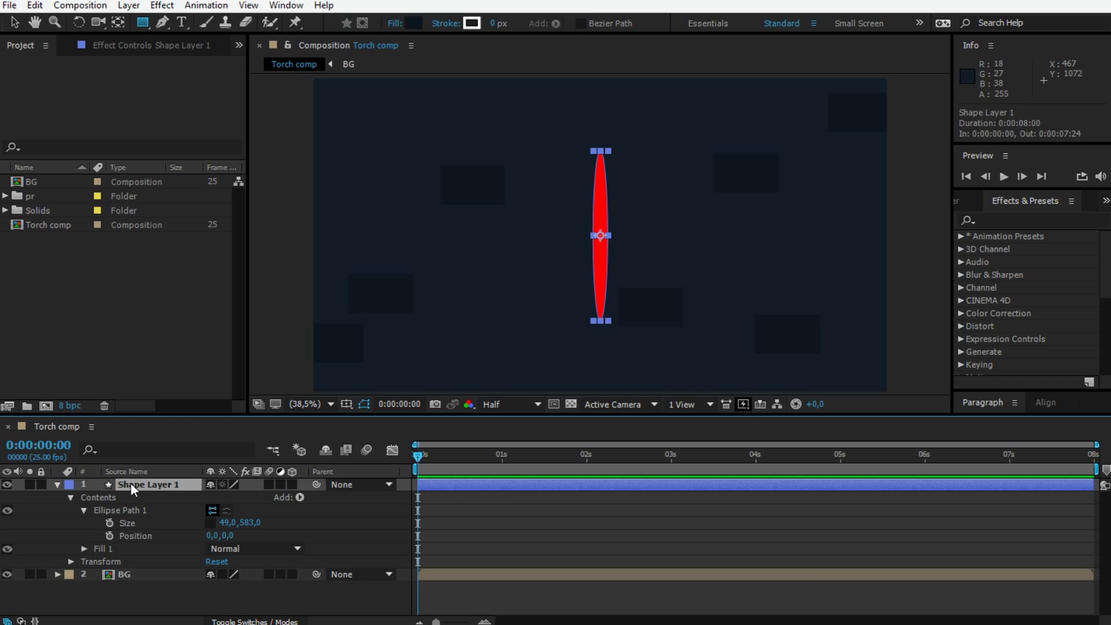
pyautogui.click(363, 23)
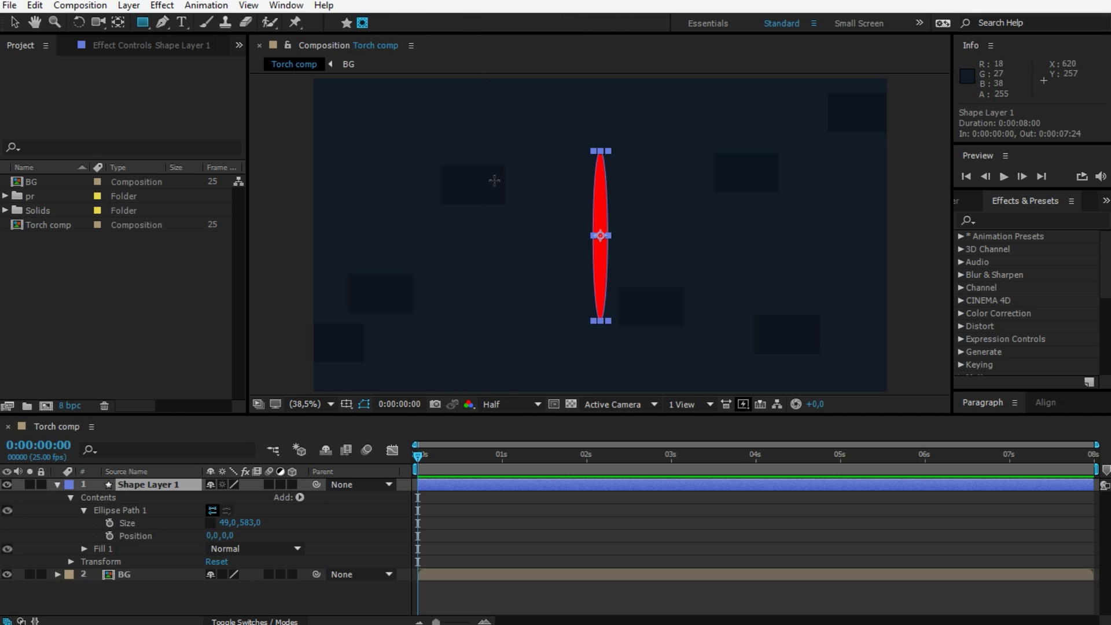
pyautogui.moveTo(491, 234); pyautogui.dragTo(705, 339)
# Scale Shape Layer 1 to 84, 148% so the red spike is longer and slimmer.
pyautogui.click(16, 23)
pyautogui.click(515, 558)
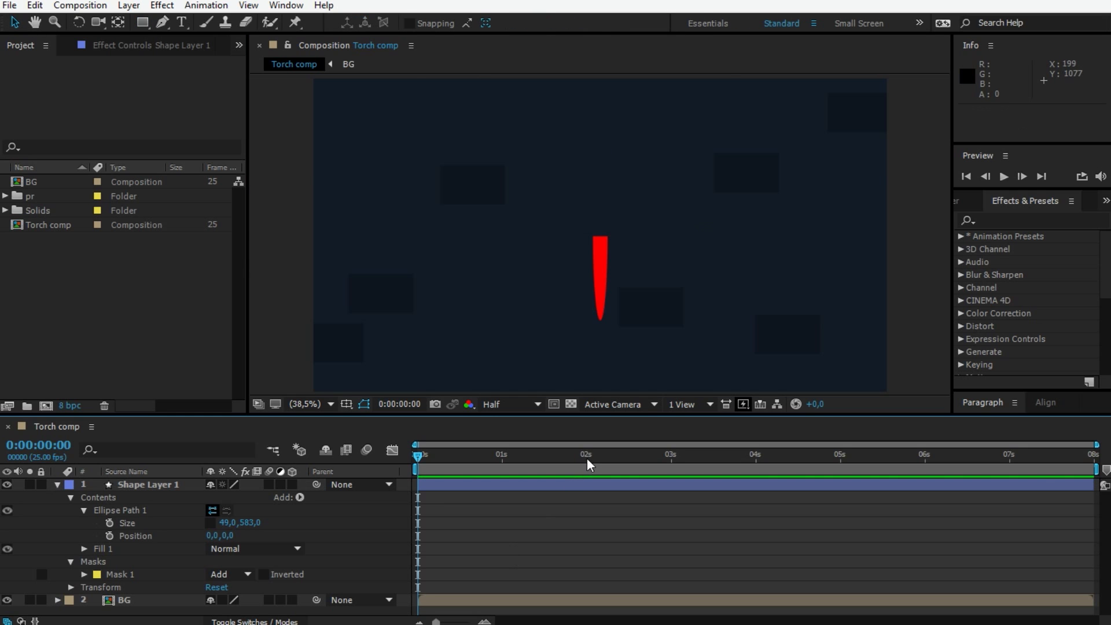
pyautogui.click(149, 487)
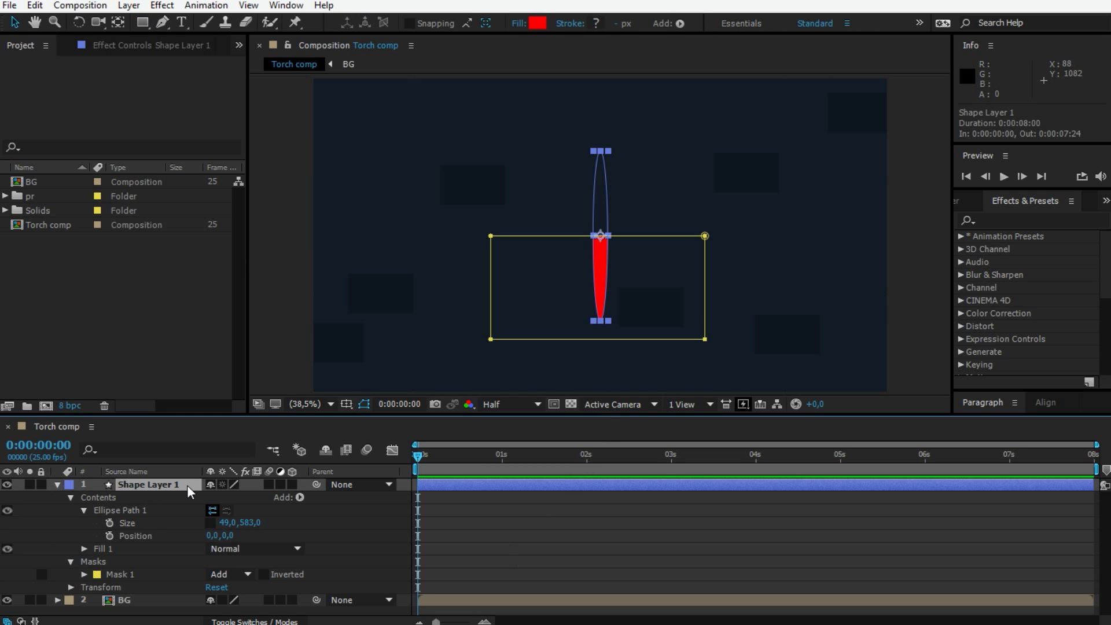
pyautogui.click(57, 485)
pyautogui.press('s')
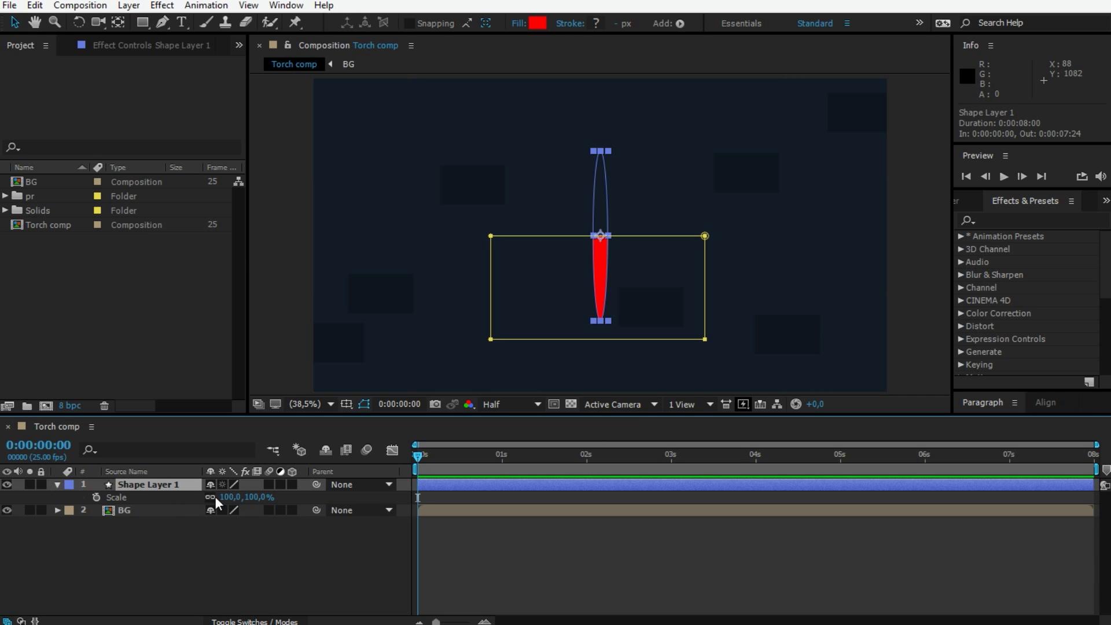
pyautogui.moveTo(260, 501)
pyautogui.mouseDown()
pyautogui.moveTo(300, 501)
pyautogui.moveTo(217, 497)
pyautogui.moveTo(244, 499)
pyautogui.mouseUp()
pyautogui.click(386, 543)
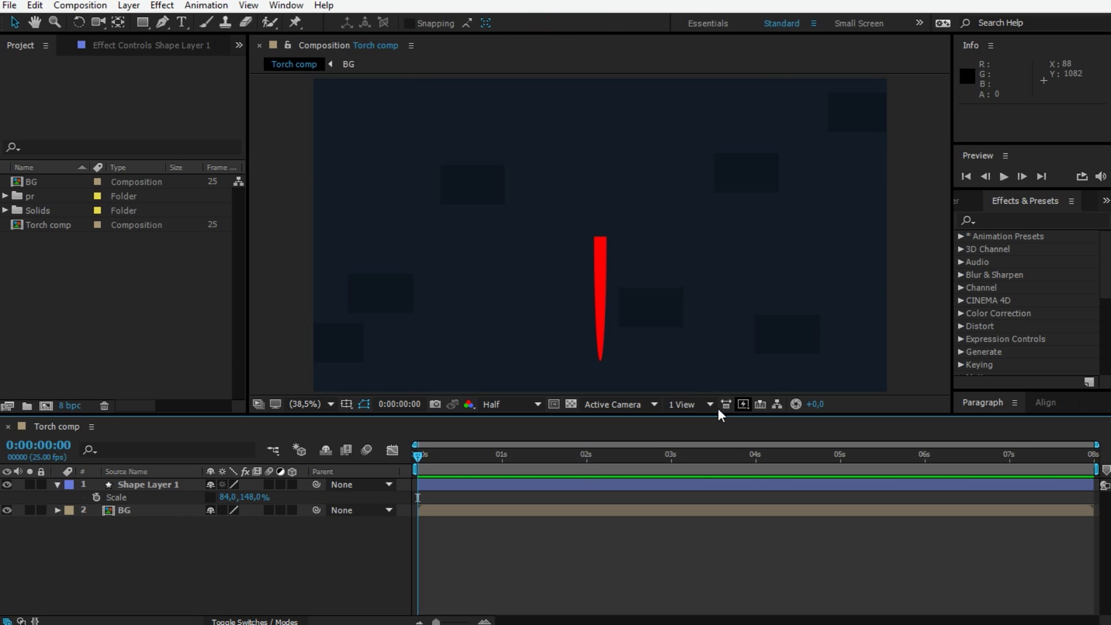
# Create a new shape layer with a red-filled rectangle.
pyautogui.click(149, 486)
pyautogui.click(219, 564)
pyautogui.click(129, 6)
pyautogui.moveTo(154, 20)
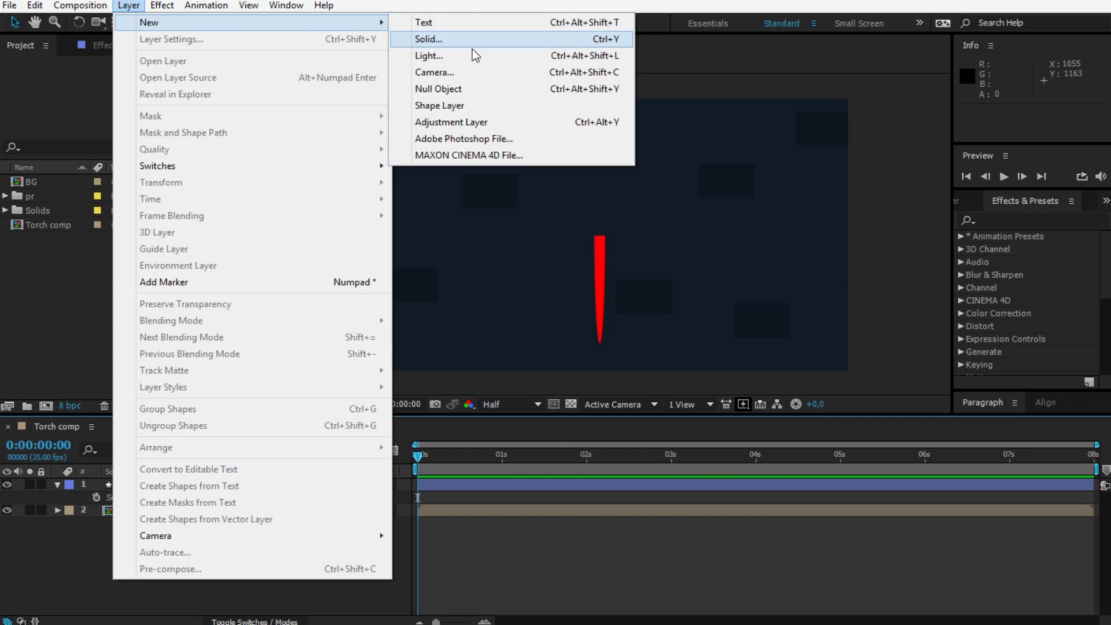
pyautogui.click(463, 107)
pyautogui.click(555, 23)
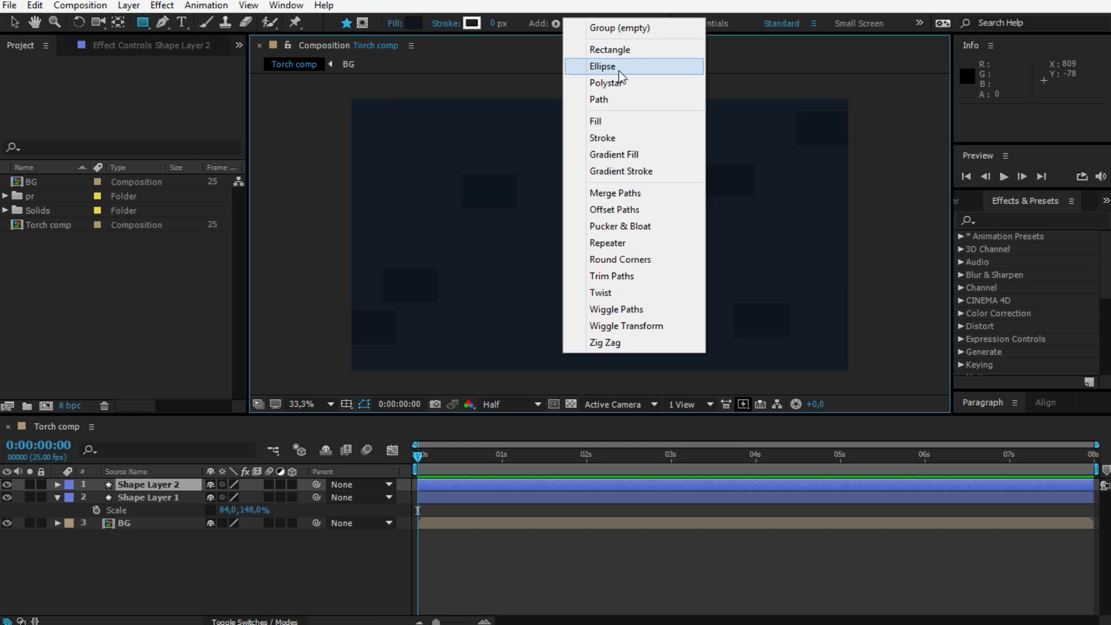
pyautogui.click(613, 49)
pyautogui.click(555, 24)
pyautogui.click(596, 121)
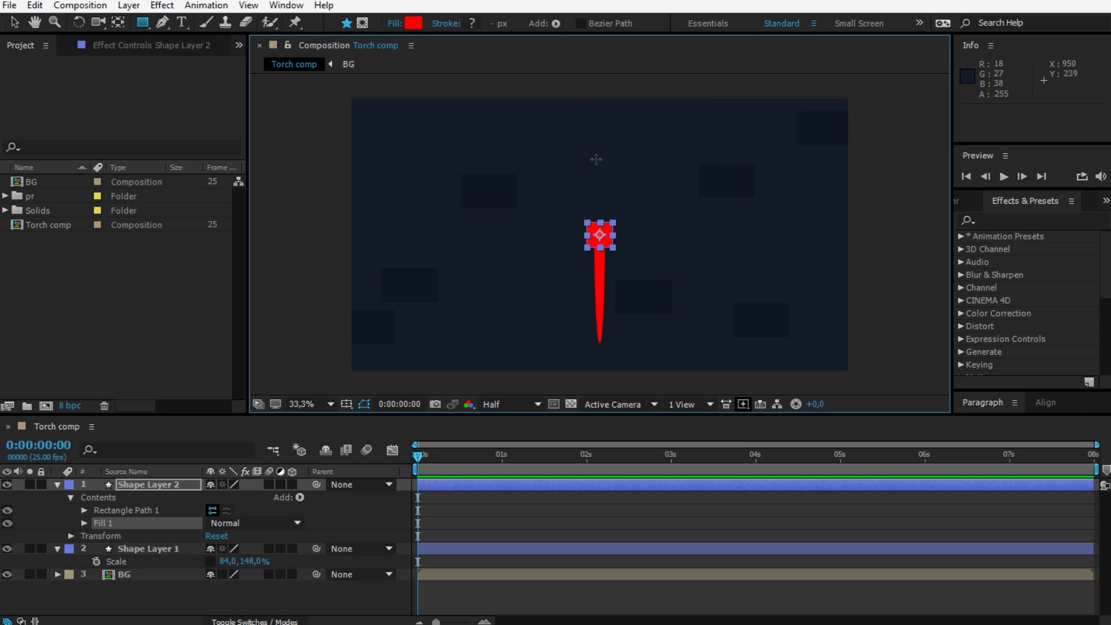
# Size the rectangle to 81 by 37.6 at position 0,13 with roundness 15.
pyautogui.click(84, 510)
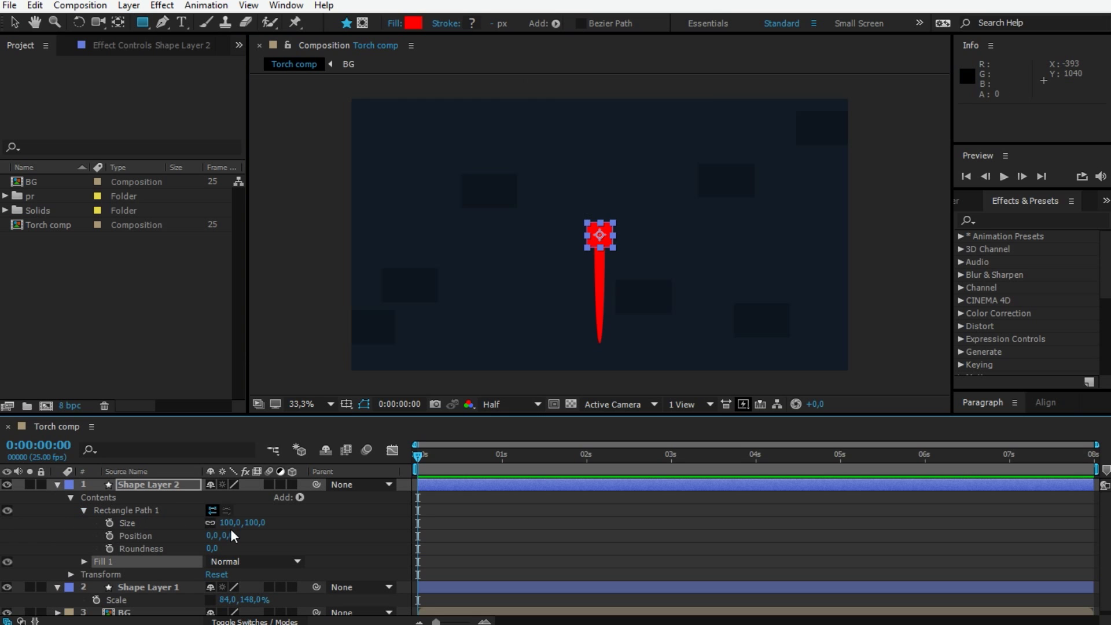
pyautogui.press('/')
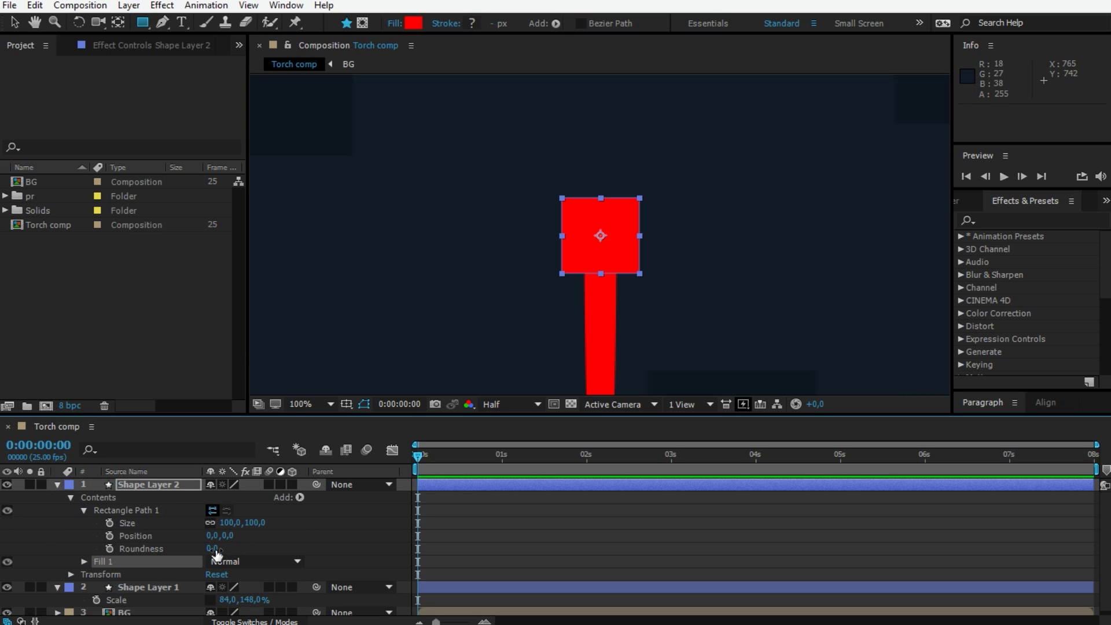
pyautogui.moveTo(222, 523)
pyautogui.mouseDown()
pyautogui.moveTo(198, 523)
pyautogui.moveTo(256, 529)
pyautogui.mouseUp()
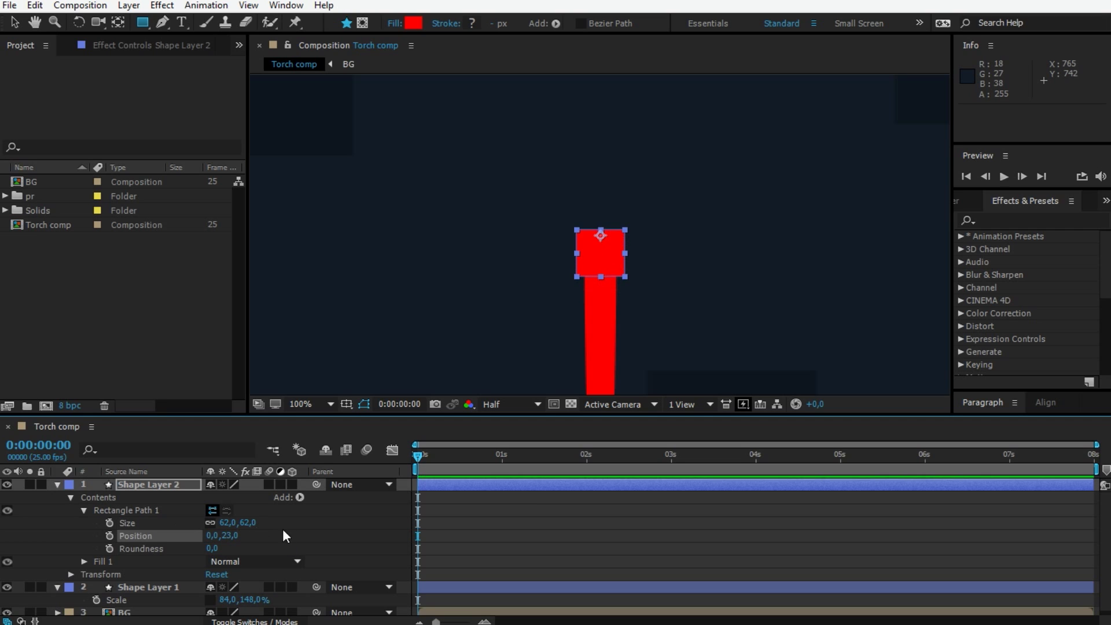
pyautogui.click(231, 545)
pyautogui.moveTo(246, 522)
pyautogui.mouseDown()
pyautogui.moveTo(219, 523)
pyautogui.moveTo(227, 542)
pyautogui.moveTo(259, 535)
pyautogui.moveTo(220, 547)
pyautogui.mouseUp()
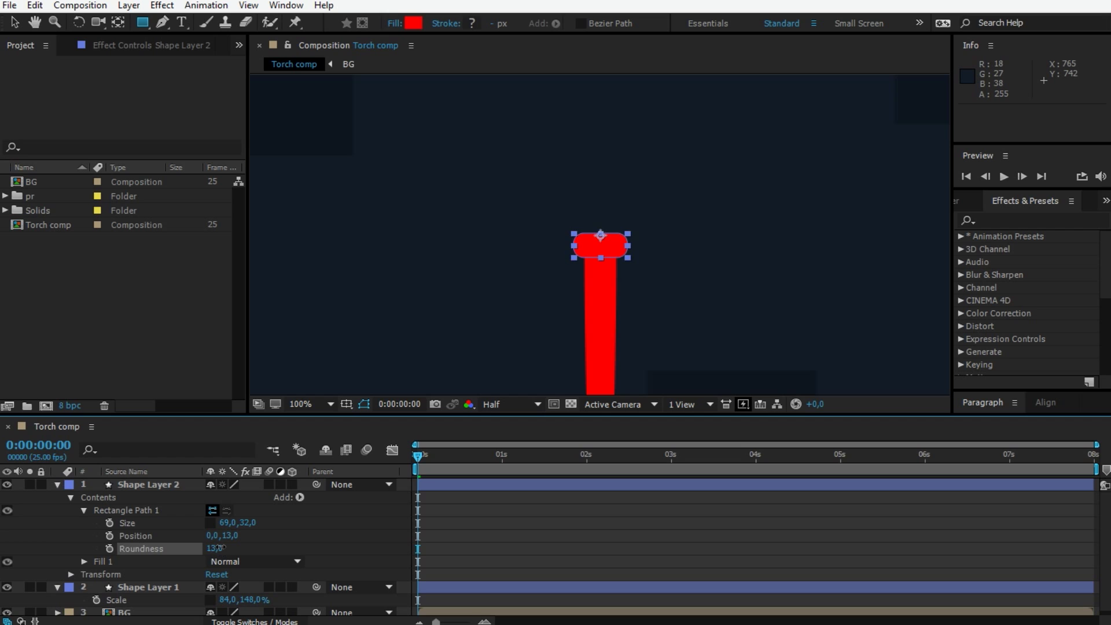
pyautogui.click(462, 527)
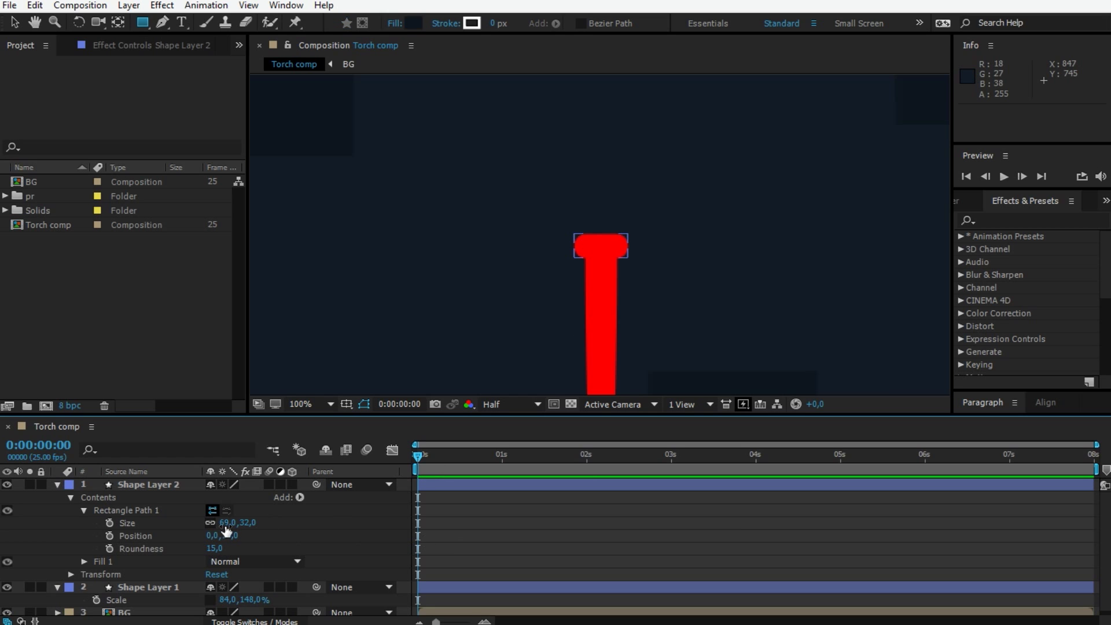
pyautogui.moveTo(228, 522); pyautogui.dragTo(233, 523)
pyautogui.click(637, 310)
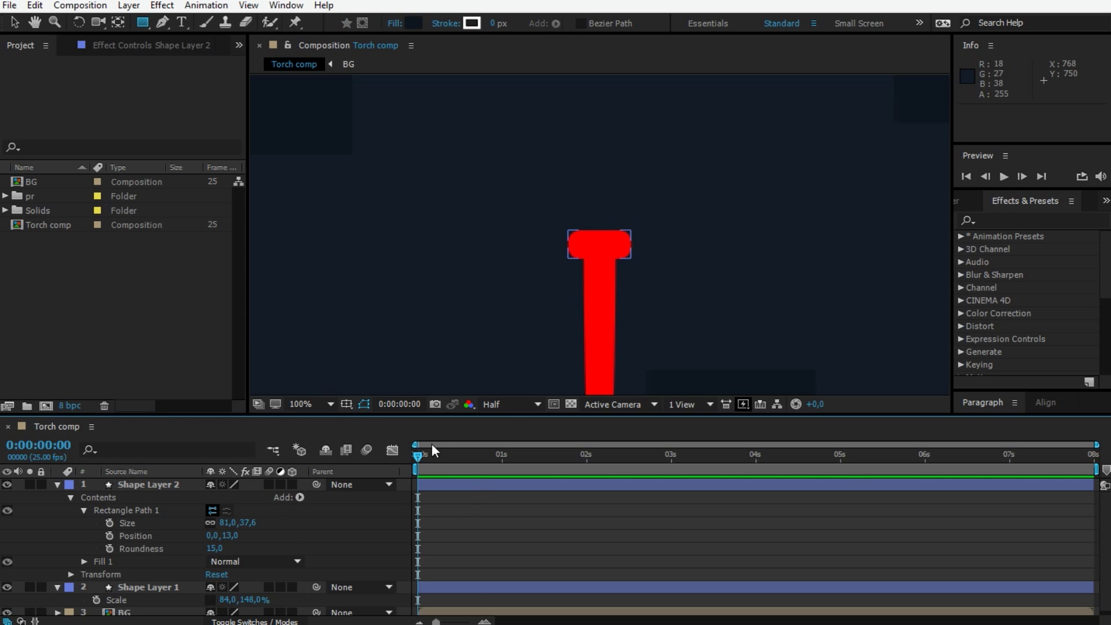
pyautogui.click(129, 5)
# Create another shape layer with a red-filled ellipse.
pyautogui.moveTo(347, 20)
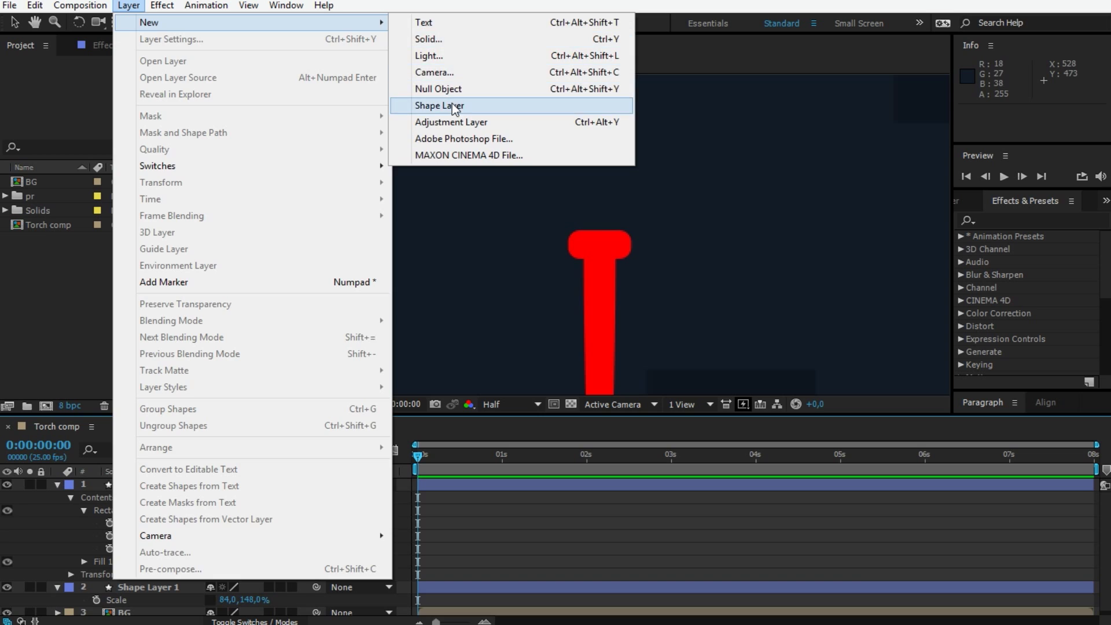
pyautogui.click(451, 104)
pyautogui.click(555, 24)
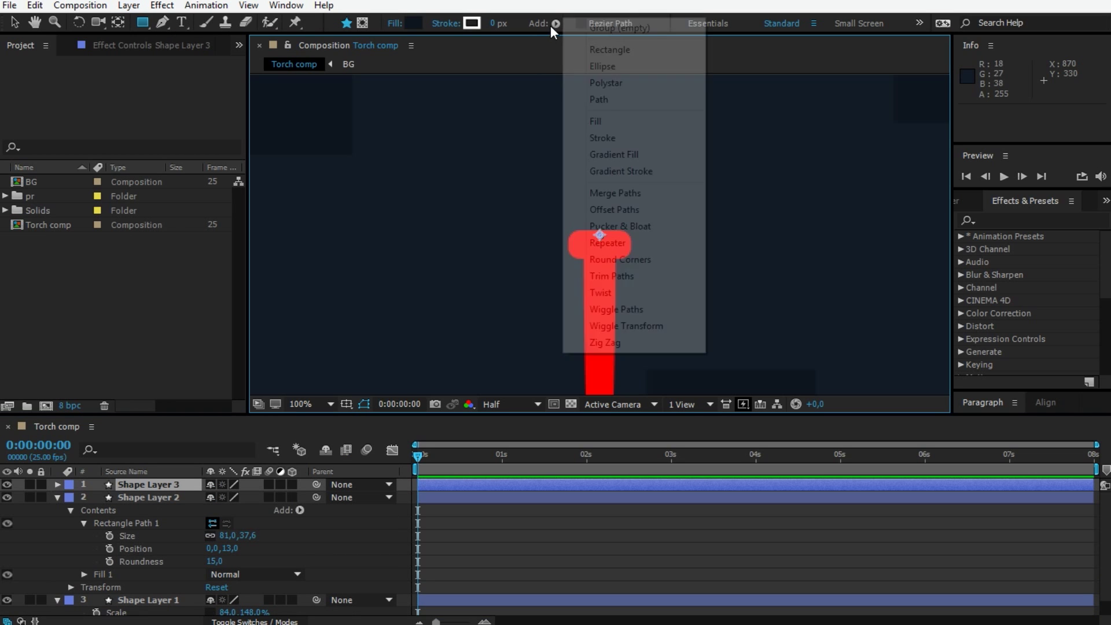
pyautogui.click(619, 71)
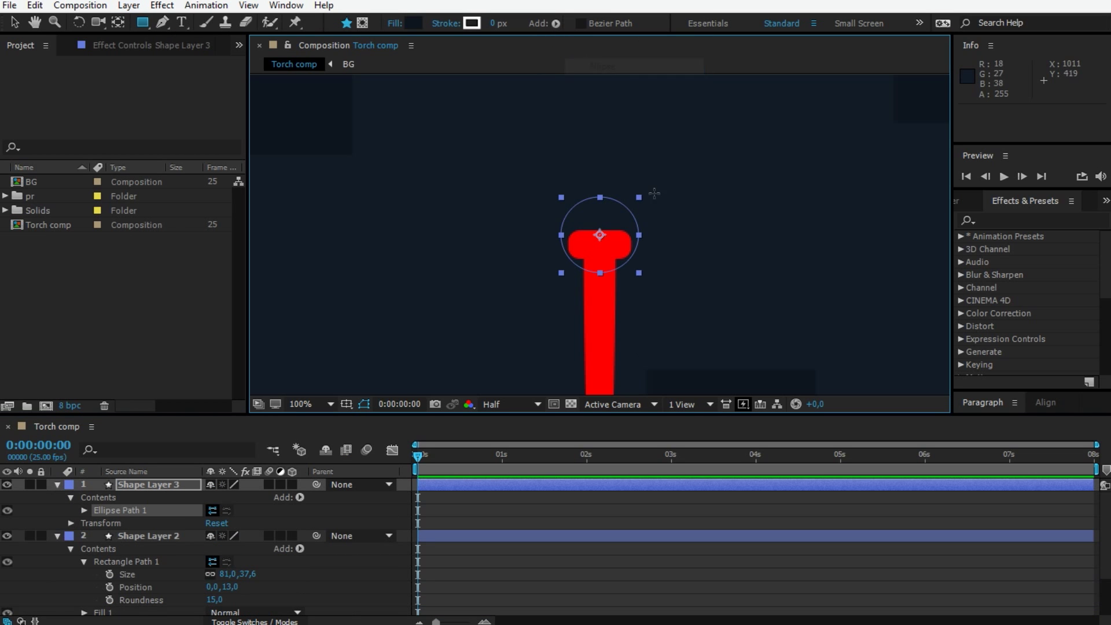
pyautogui.click(557, 24)
pyautogui.click(614, 122)
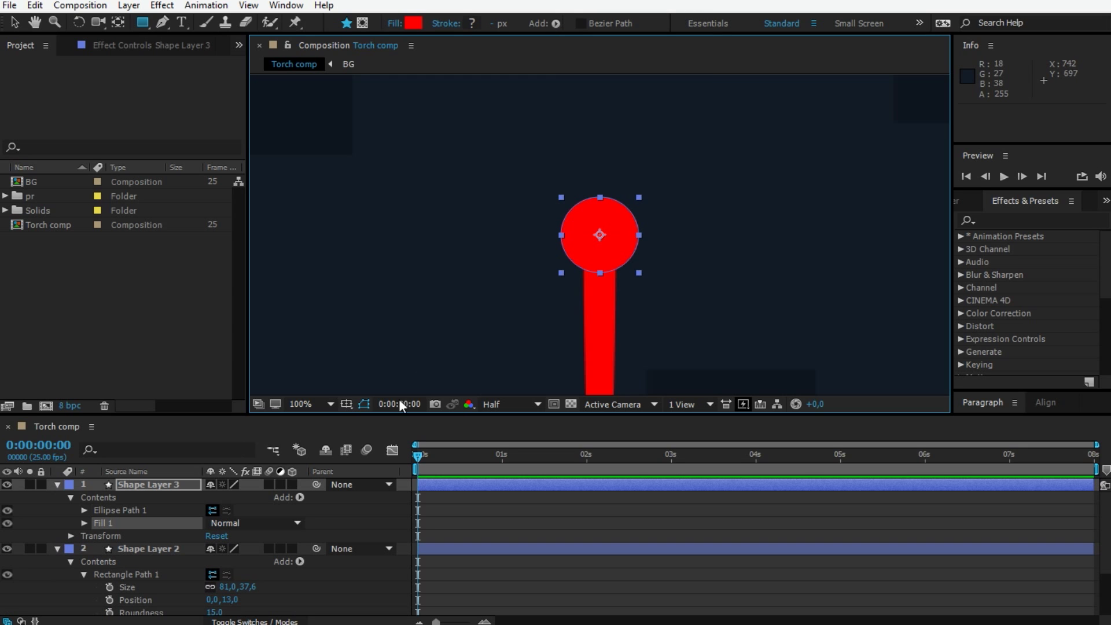
# Size the circle to 169×169 at position 0,-79 and mask it to its lower part.
pyautogui.click(85, 509)
pyautogui.moveTo(246, 523)
pyautogui.mouseDown()
pyautogui.moveTo(255, 523)
pyautogui.moveTo(180, 531)
pyautogui.mouseUp()
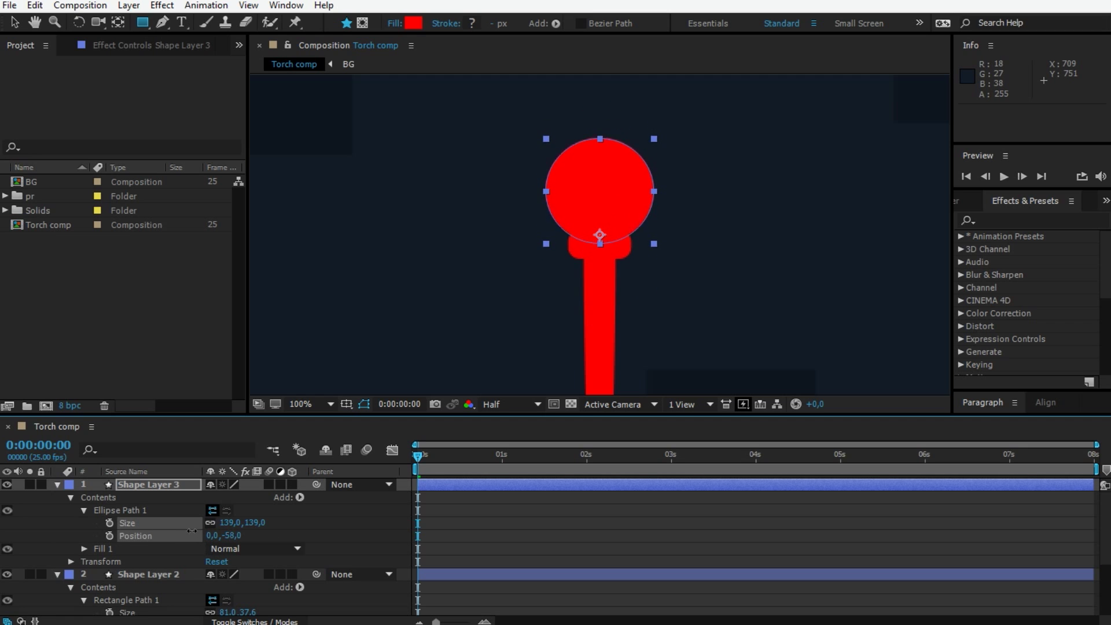
pyautogui.moveTo(187, 531)
pyautogui.mouseDown()
pyautogui.moveTo(256, 523)
pyautogui.moveTo(222, 537)
pyautogui.mouseUp()
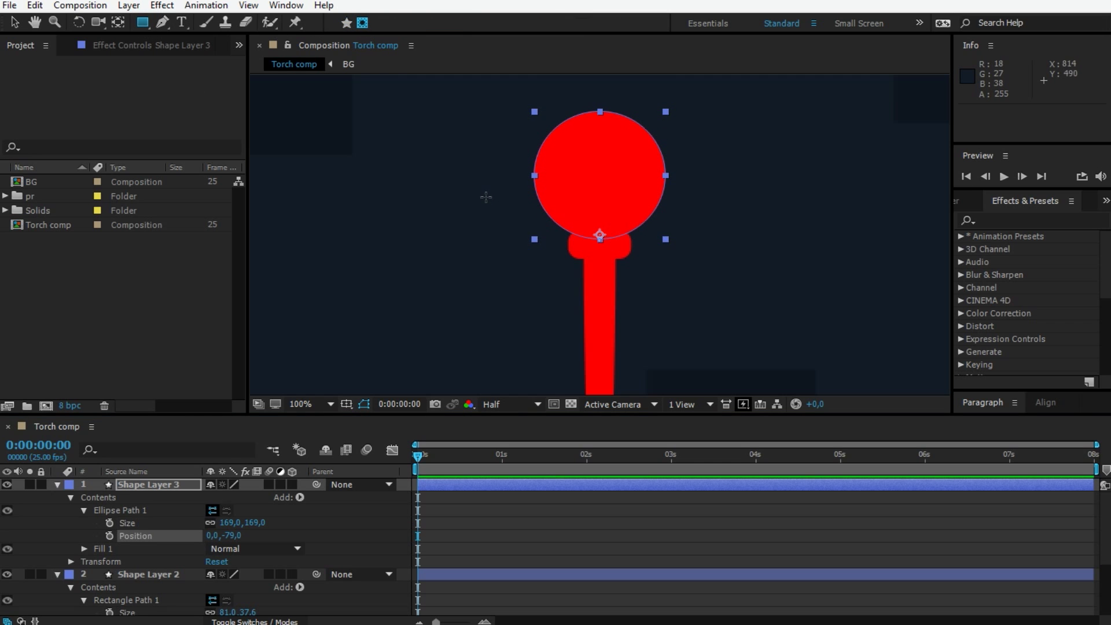
pyautogui.moveTo(485, 196); pyautogui.dragTo(711, 290)
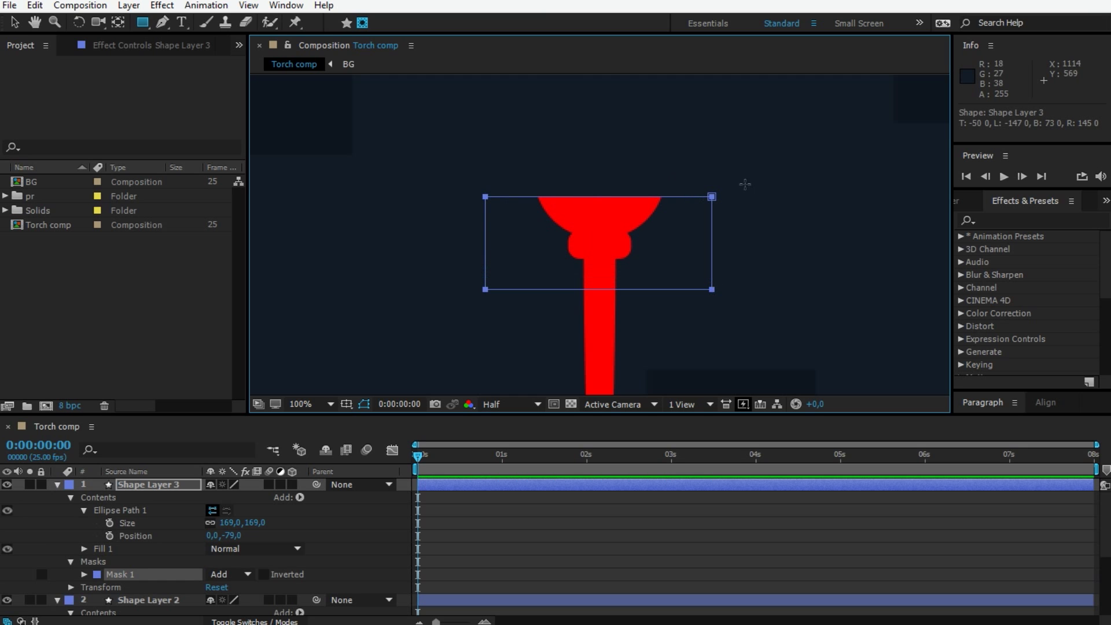
# Lower the top edge of Shape Layer 3's mask by one pixel.
pyautogui.click(15, 22)
pyautogui.moveTo(760, 171); pyautogui.dragTo(449, 222)
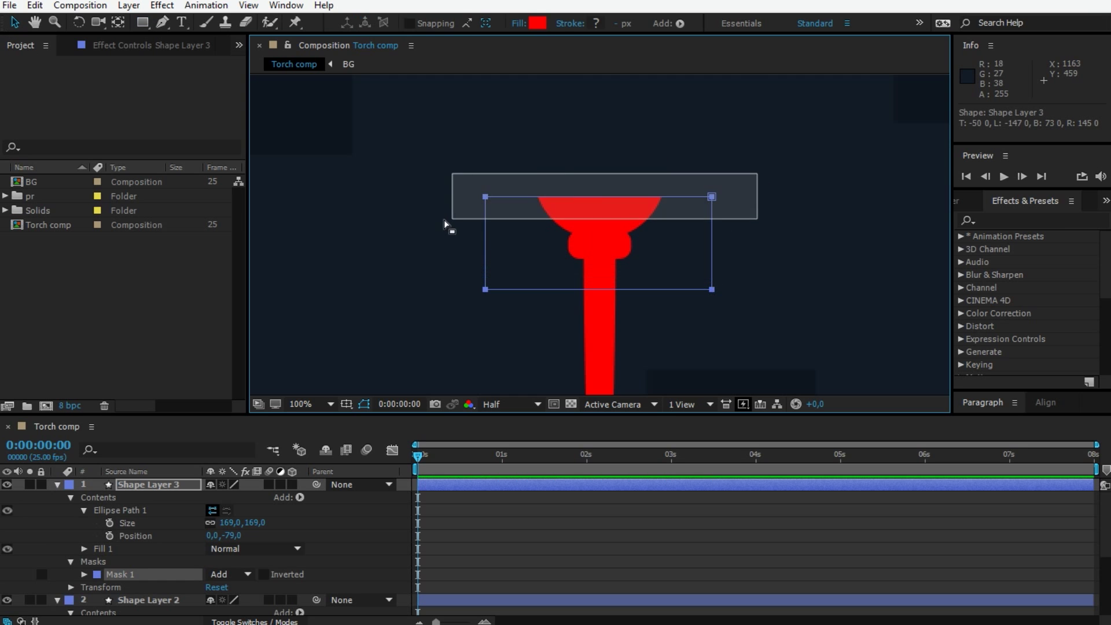
pyautogui.press('Down')
pyautogui.press('Down')
pyautogui.press('Down')
pyautogui.click(486, 200)
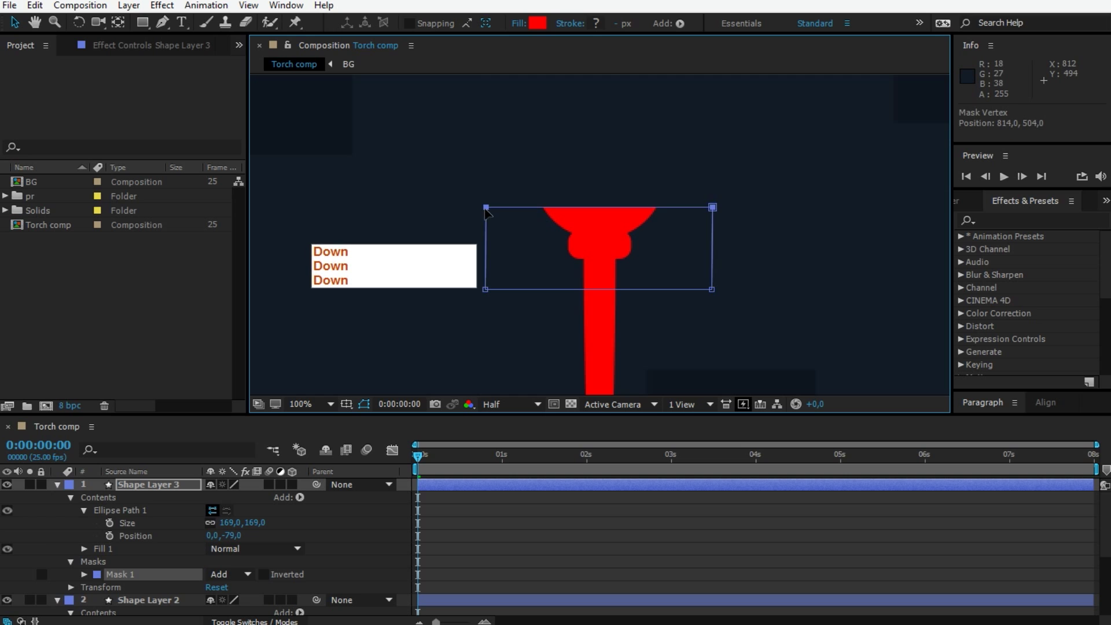
pyautogui.click(617, 490)
# Zoom the view to 50% and collapse Shape Layers 3, 2 and 1.
pyautogui.press(',')
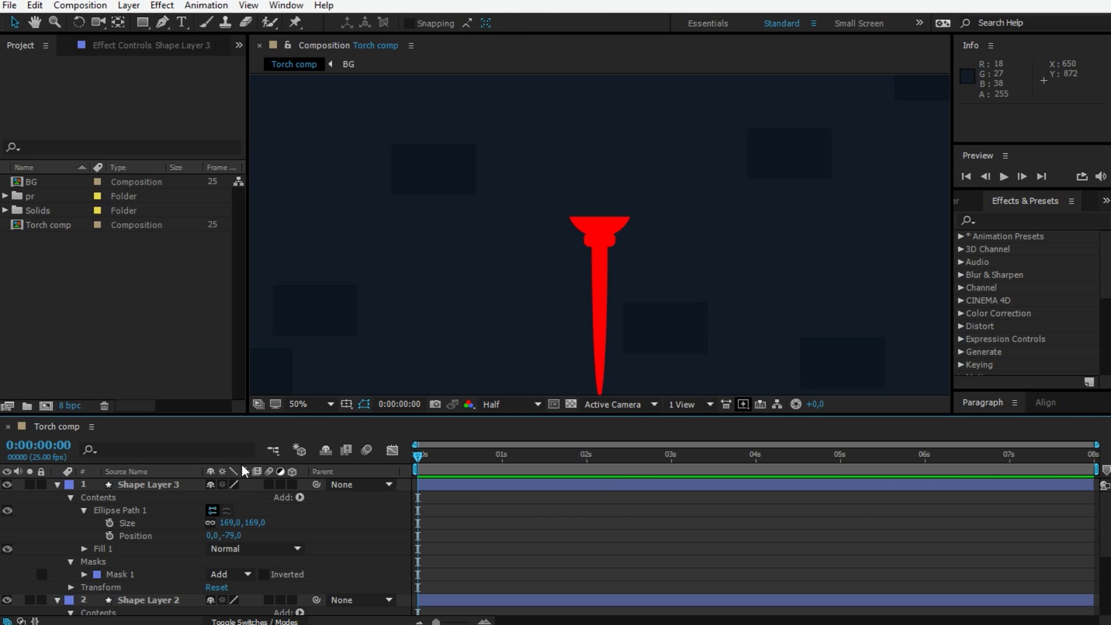
pyautogui.click(57, 485)
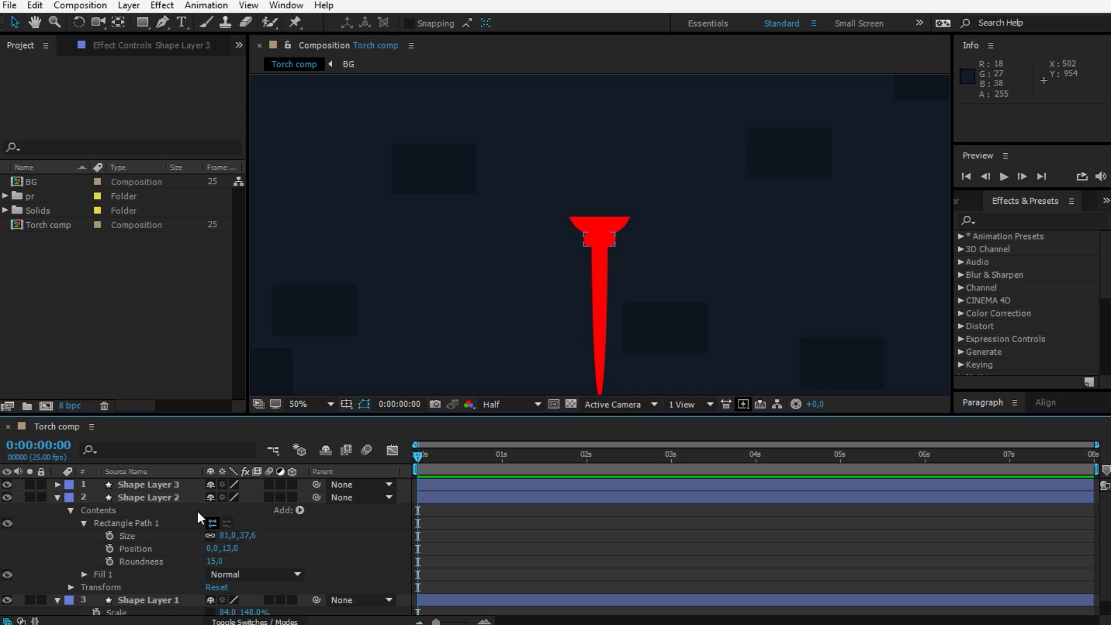
pyautogui.click(57, 497)
pyautogui.click(57, 509)
# Create a new shape layer containing an ellipse path with a solid fill.
pyautogui.click(128, 5)
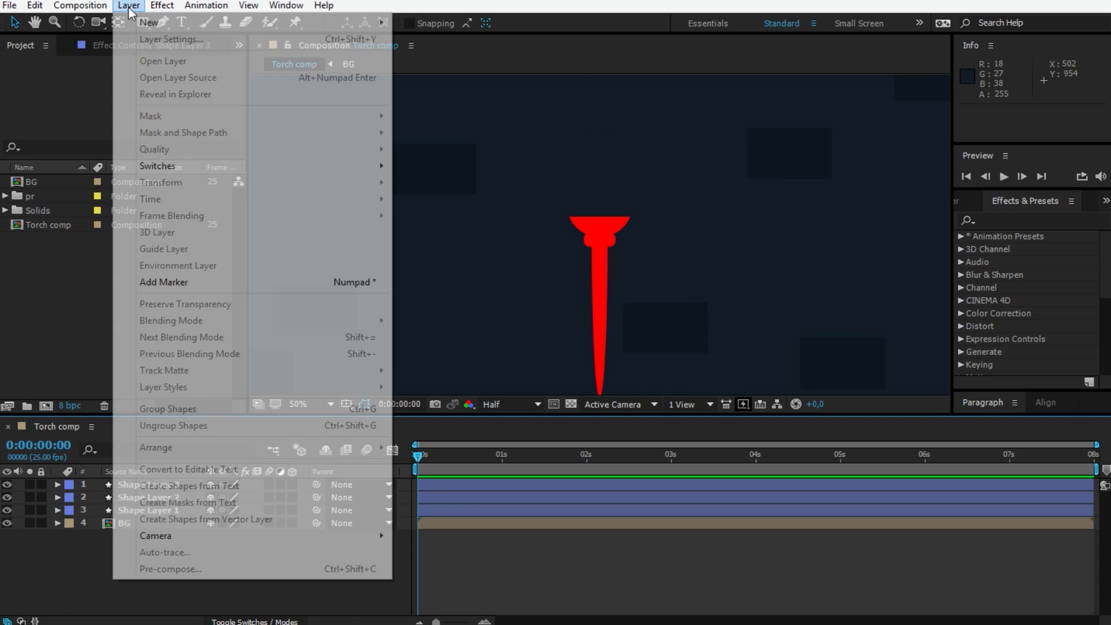
pyautogui.moveTo(364, 23)
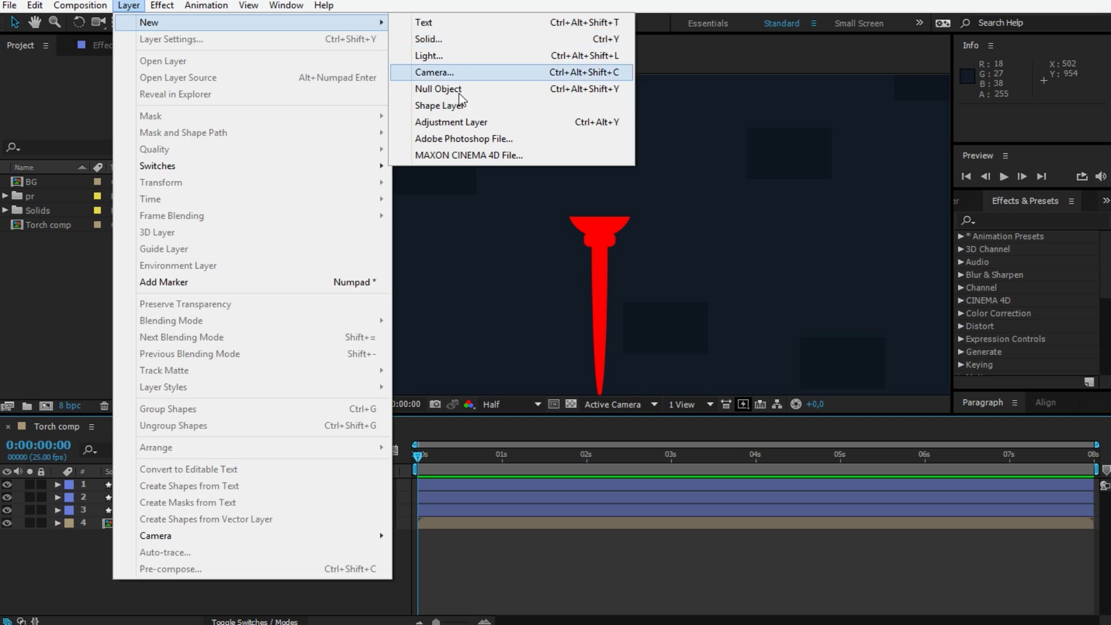
pyautogui.click(440, 105)
pyautogui.click(555, 23)
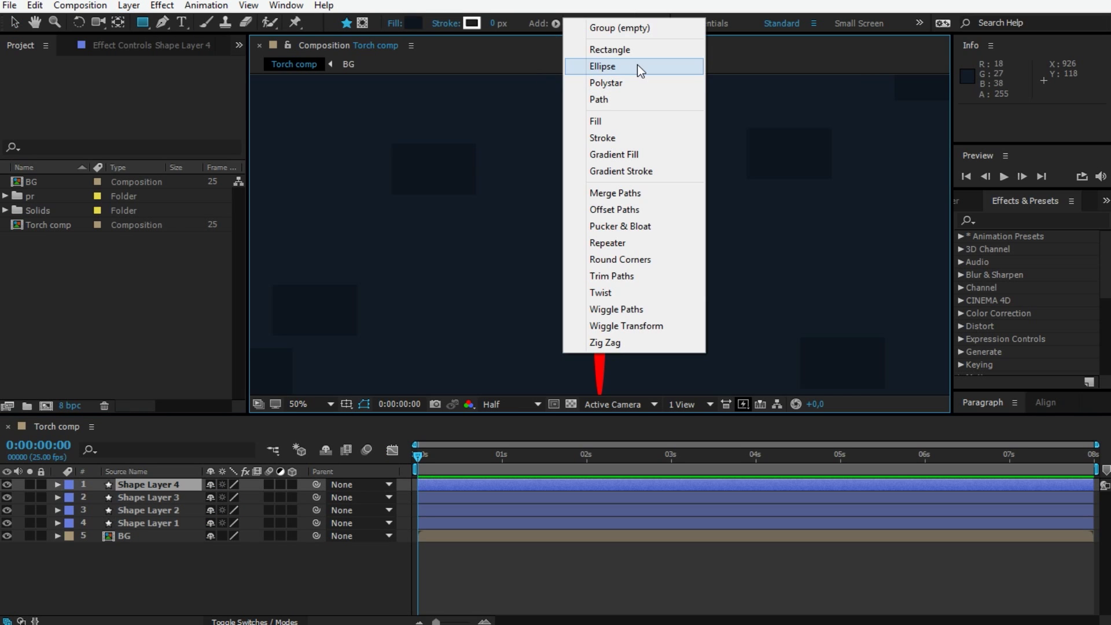
pyautogui.click(636, 66)
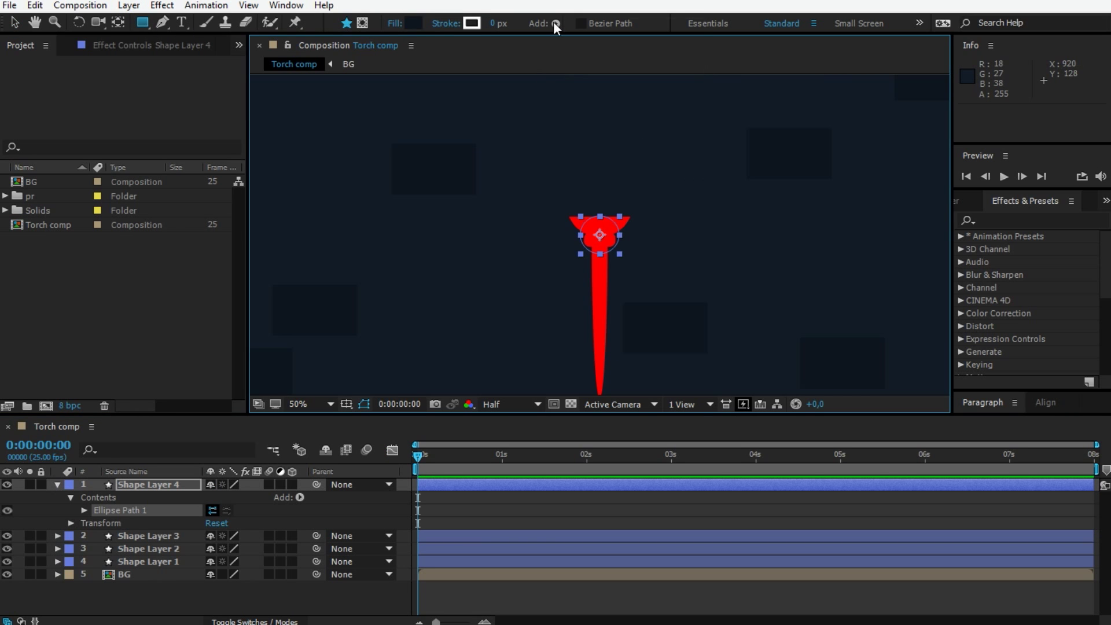
pyautogui.click(554, 23)
pyautogui.click(628, 120)
# Squash the circle into a wide, thin ellipse and raise it to the cup's top edge.
pyautogui.scroll(4, 609, 243)
pyautogui.scroll(-2, 609, 243)
pyautogui.click(16, 23)
pyautogui.moveTo(600, 269)
pyautogui.mouseDown()
pyautogui.moveTo(616, 189)
pyautogui.moveTo(599, 185)
pyautogui.mouseUp()
pyautogui.press('.')
pyautogui.moveTo(677, 143); pyautogui.dragTo(727, 149)
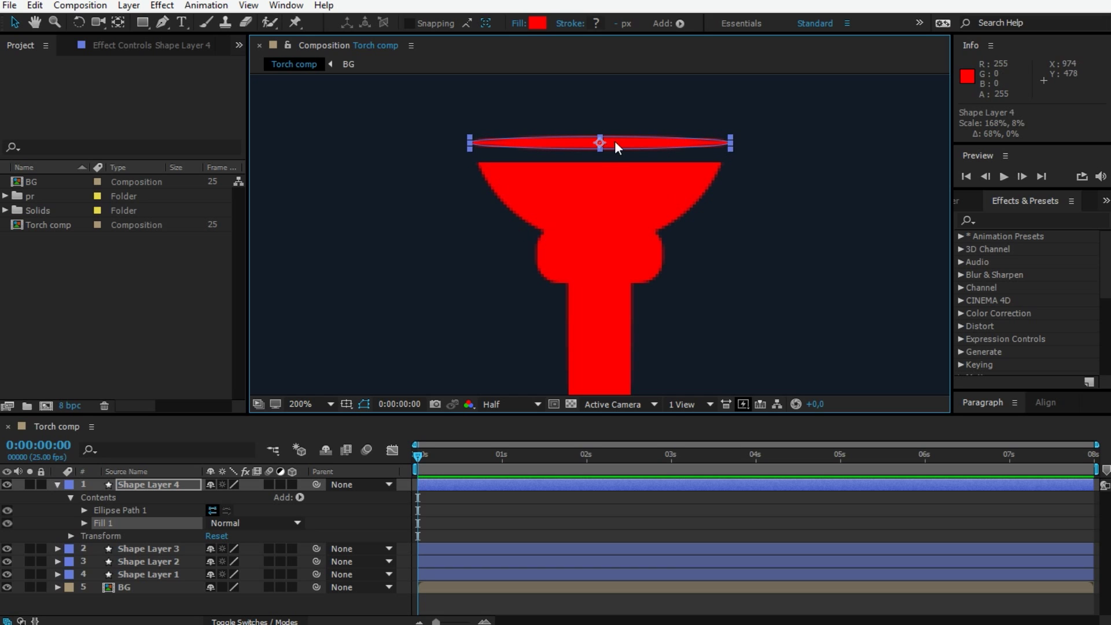
pyautogui.moveTo(601, 144); pyautogui.dragTo(630, 159)
# Reveal the ellipse path's size and position and fine-tune the rim's height.
pyautogui.click(656, 506)
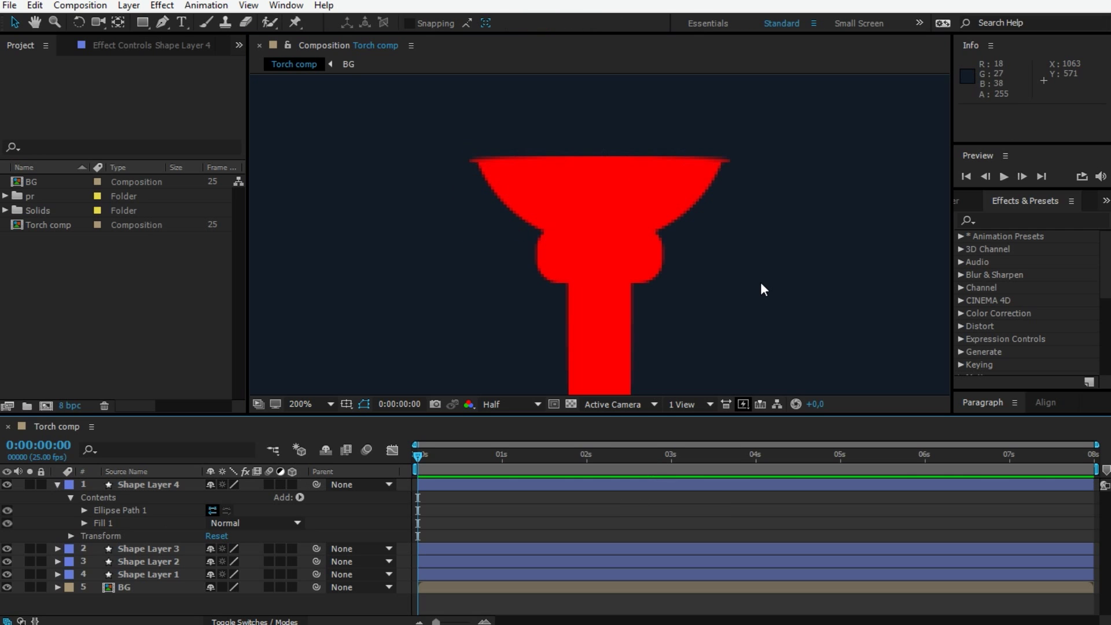
pyautogui.click(217, 503)
pyautogui.click(85, 510)
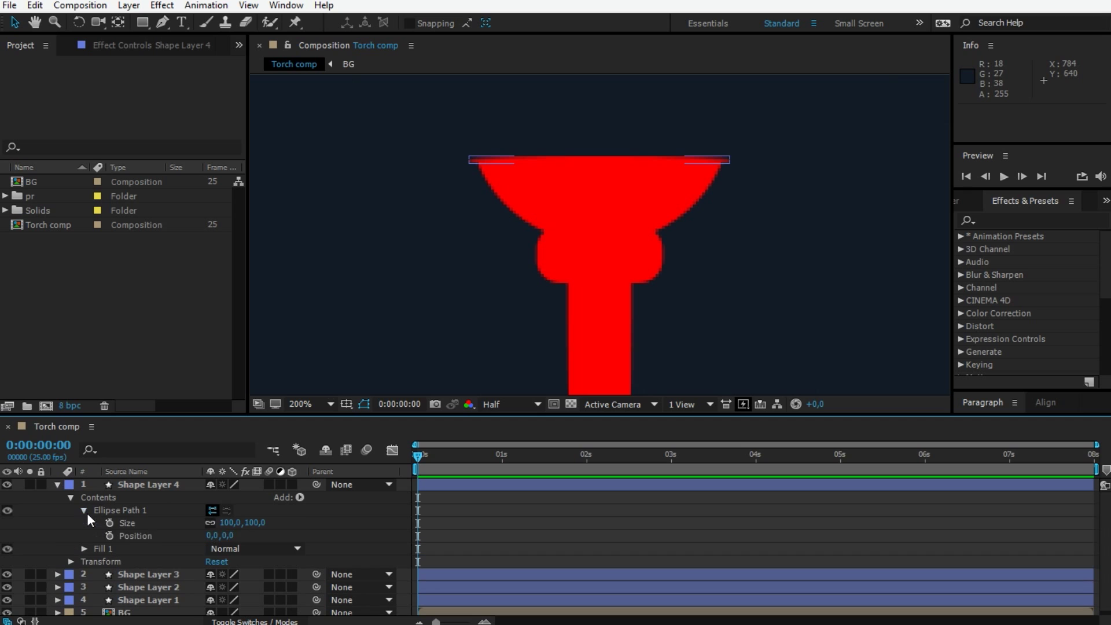
pyautogui.click(695, 155)
pyautogui.moveTo(599, 157); pyautogui.dragTo(599, 156)
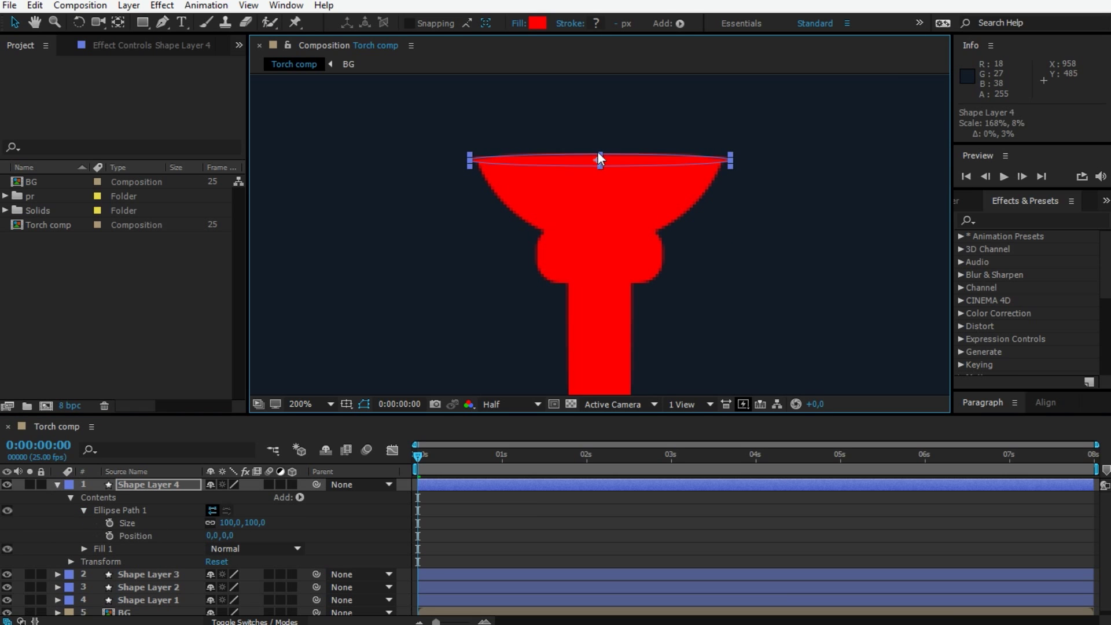
pyautogui.click(752, 274)
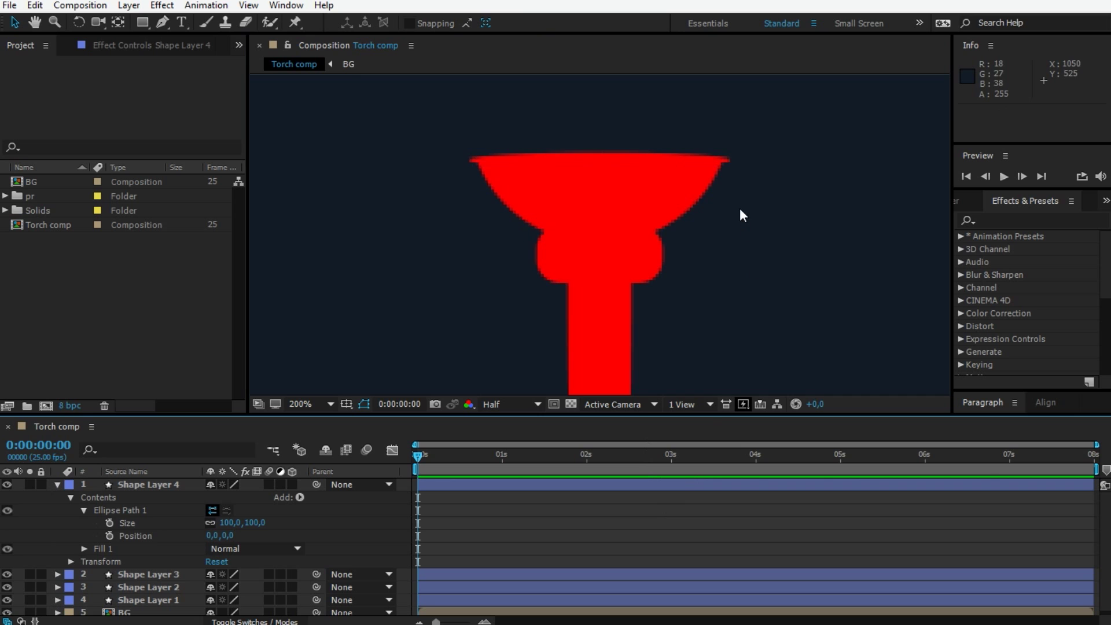
pyautogui.press(',')
pyautogui.press(',')
pyautogui.press(',')
pyautogui.press(',')
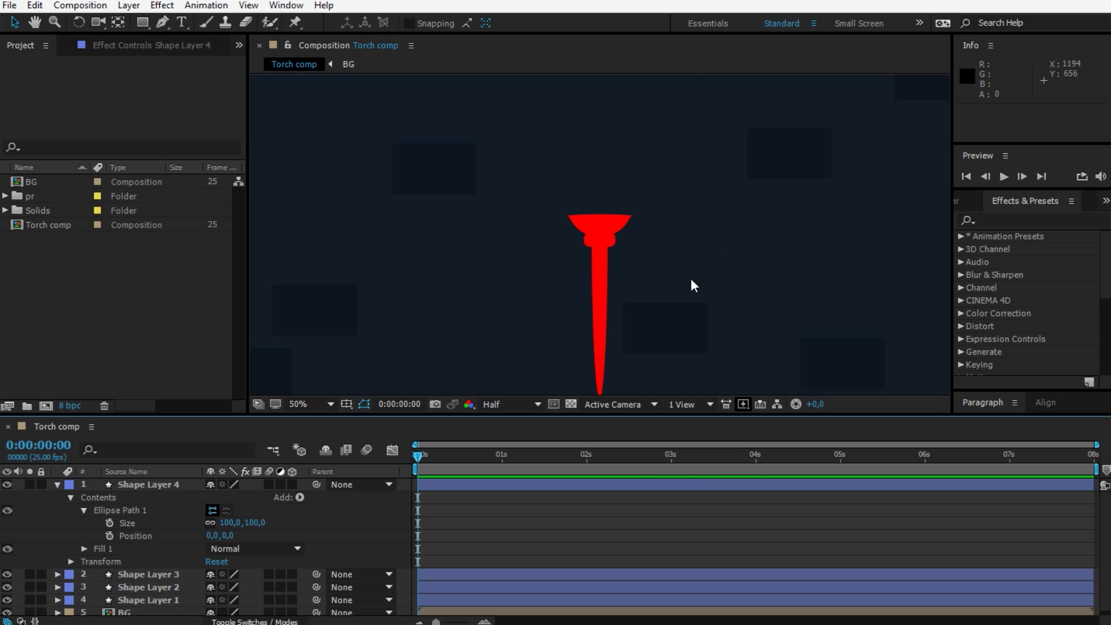
# Pre-compose Shape Layers 1–4 into a single pre-comp named 'torch'.
pyautogui.click(57, 484)
pyautogui.click(142, 484)
pyautogui.keyDown('shift'); pyautogui.click(148, 523); pyautogui.keyUp('shift')
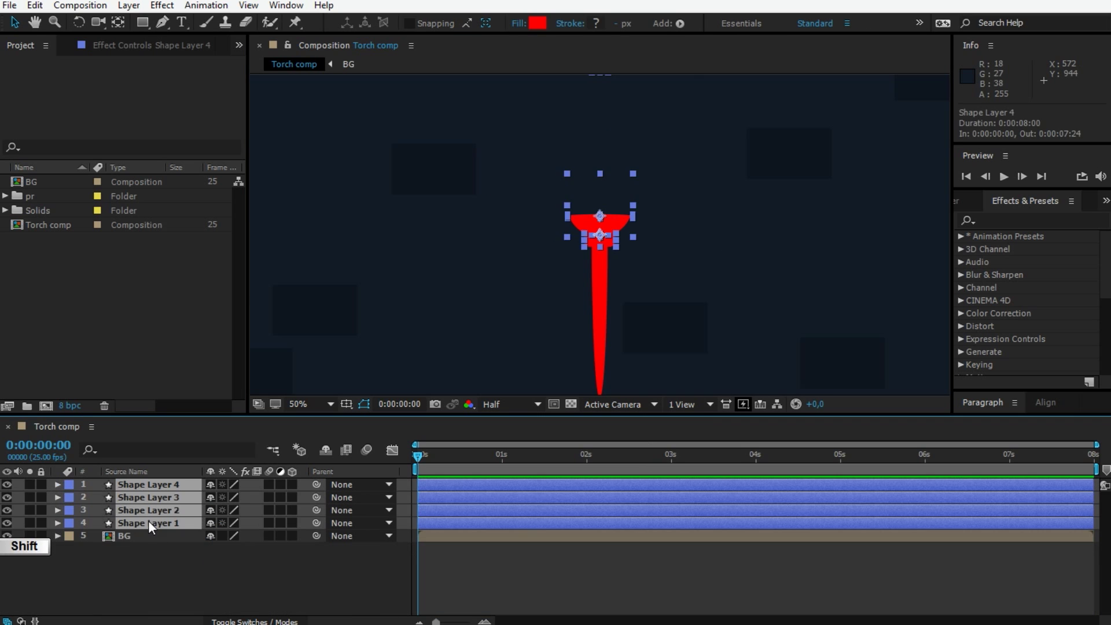
pyautogui.click(128, 5)
pyautogui.click(190, 570)
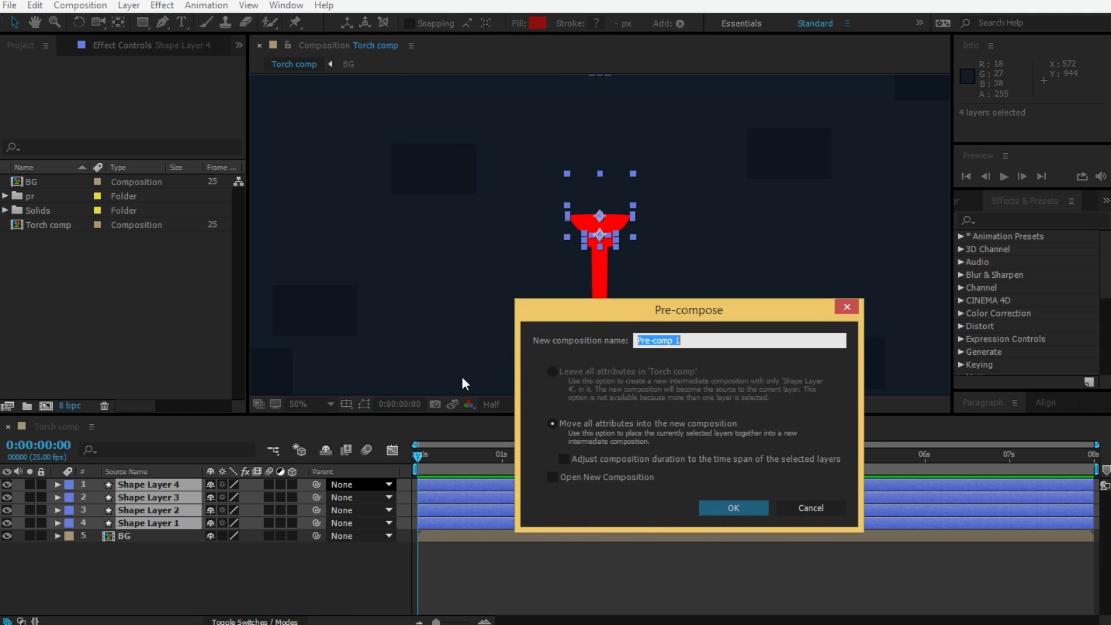
pyautogui.click(729, 507)
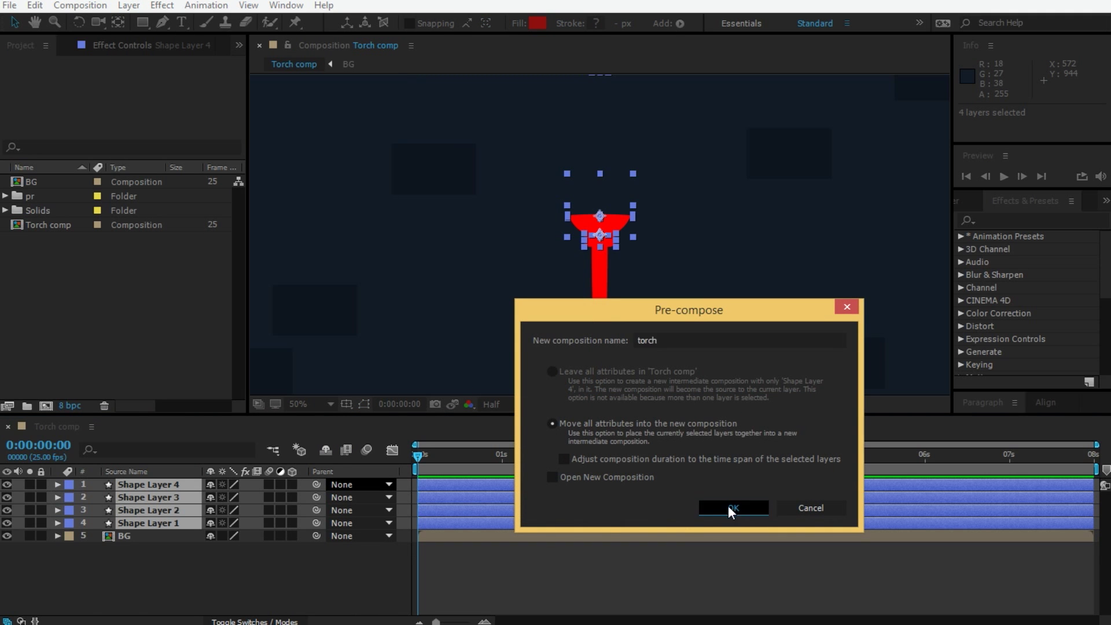
# Apply a Fill effect to the torch pre-comp with dark brown colour 24120C.
pyautogui.click(1007, 221)
pyautogui.write('fill')
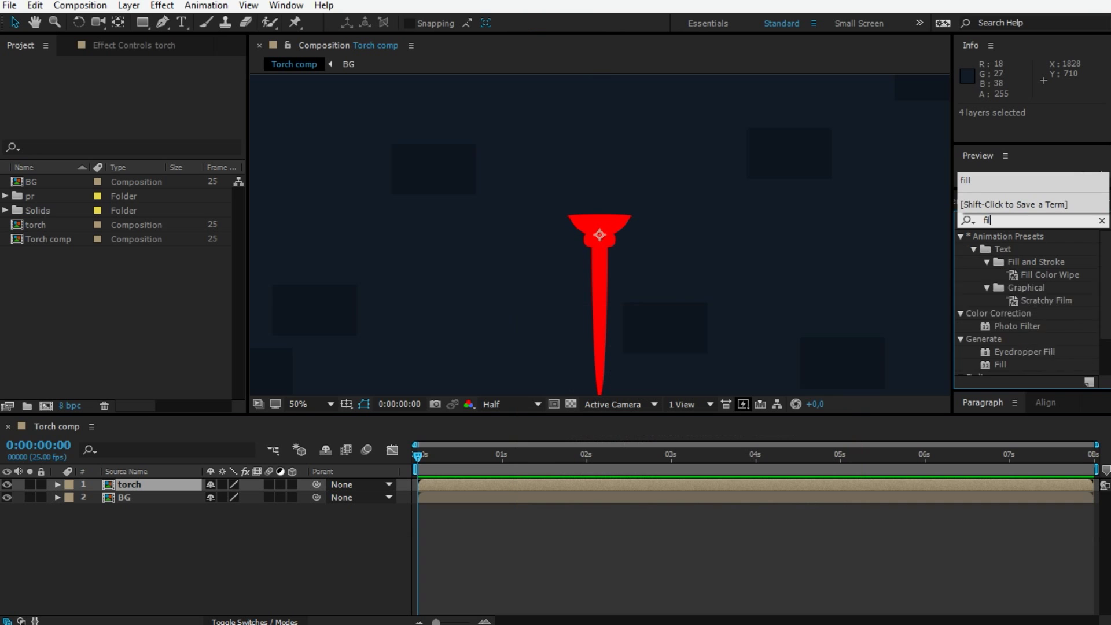
pyautogui.moveTo(995, 313); pyautogui.dragTo(168, 486)
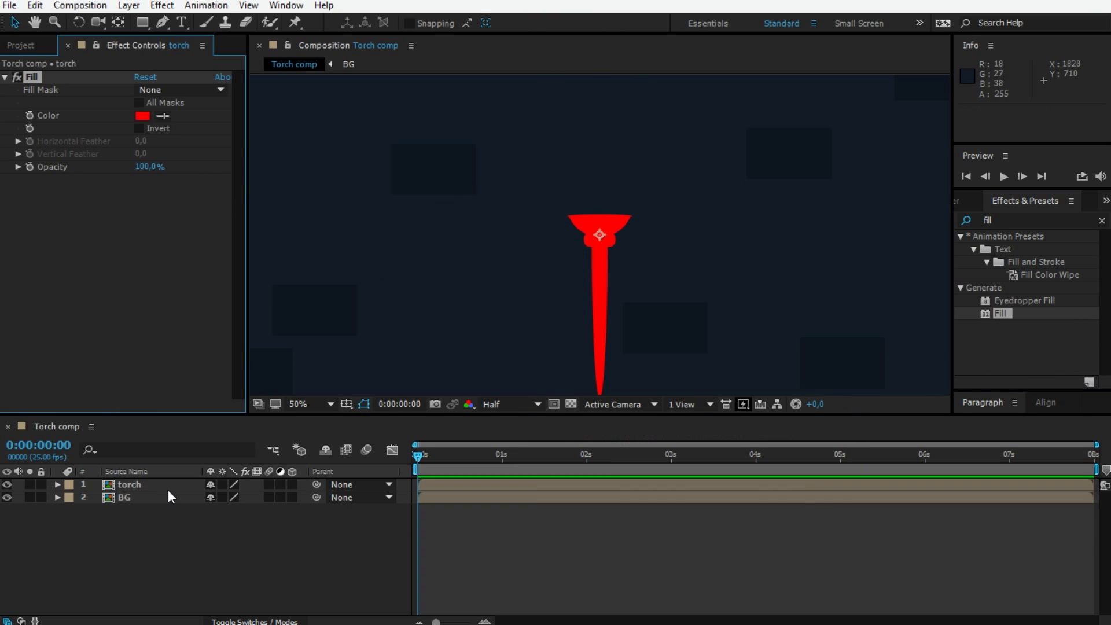
pyautogui.click(142, 115)
pyautogui.moveTo(266, 348); pyautogui.dragTo(266, 359)
pyautogui.moveTo(162, 338); pyautogui.dragTo(181, 338)
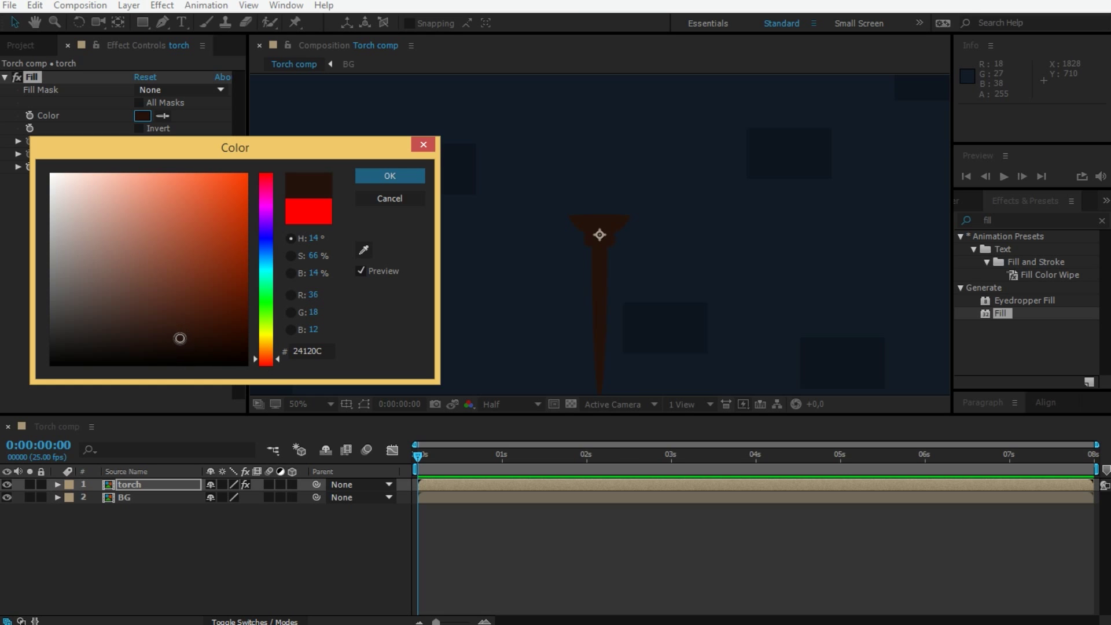
pyautogui.click(393, 173)
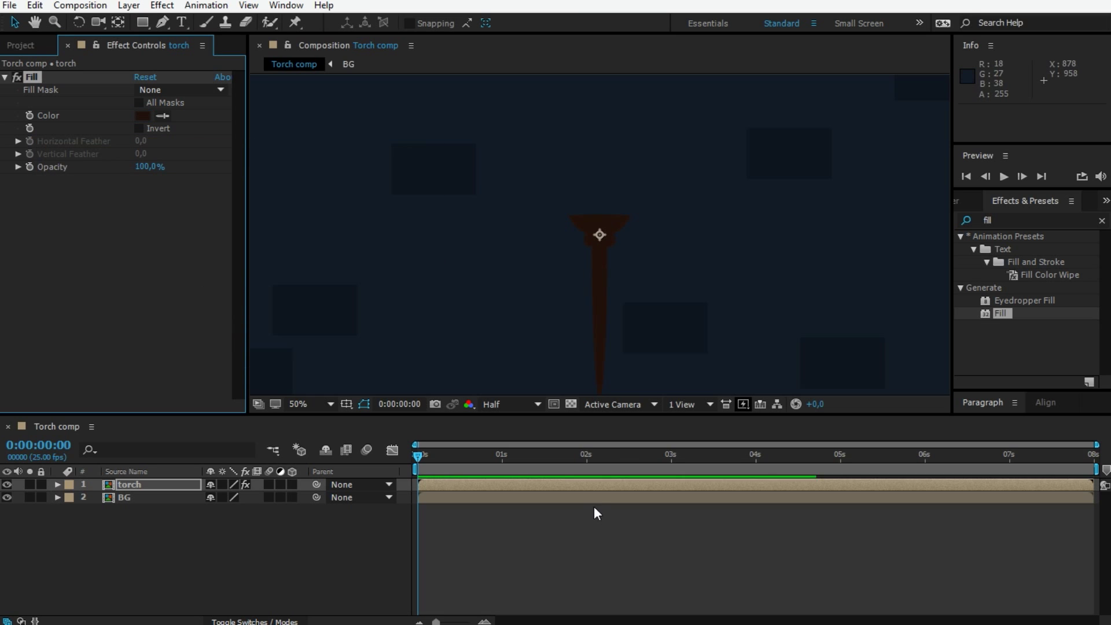
pyautogui.click(593, 505)
# Draw a closed, curved Bezier flame outline with several tongues above the torch cup using the Pen tool.
pyautogui.press('g')
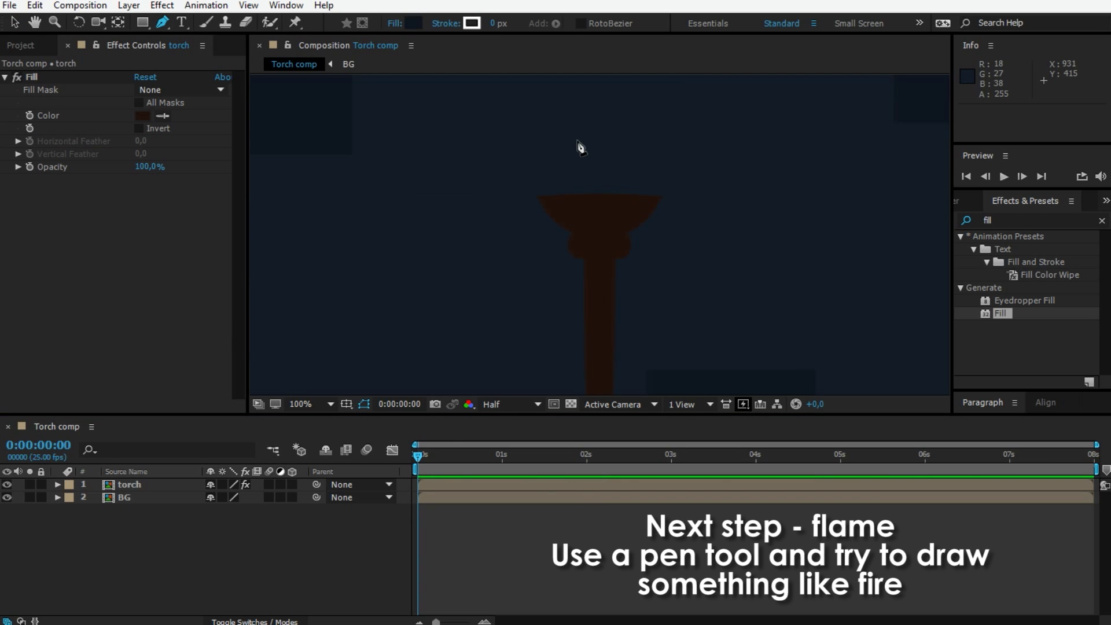
pyautogui.click(536, 99)
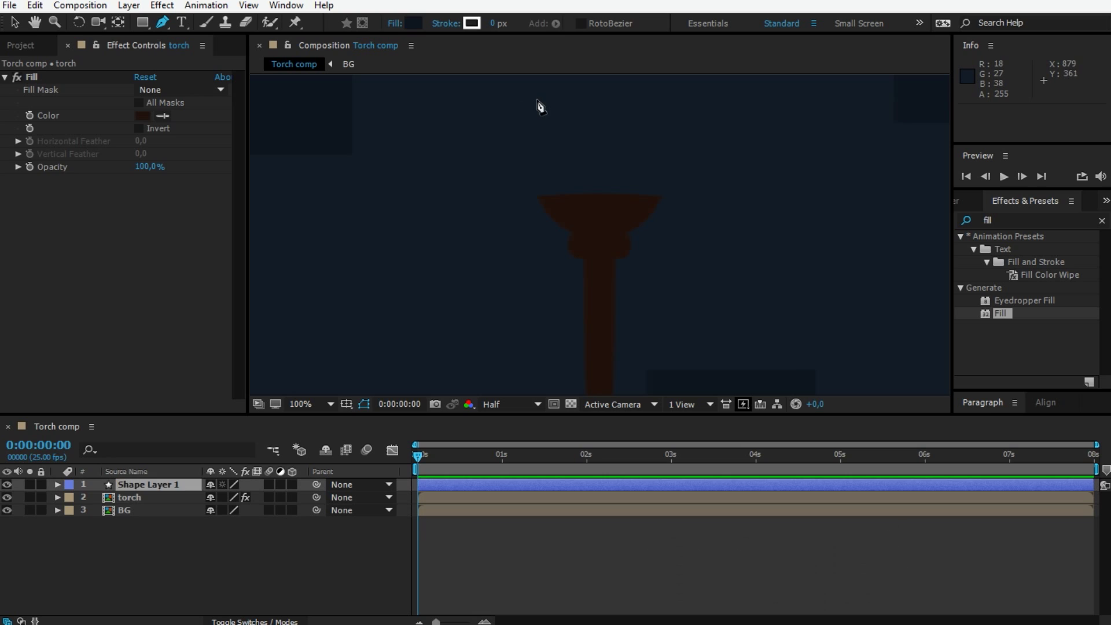
pyautogui.moveTo(586, 167)
pyautogui.mouseDown()
pyautogui.moveTo(688, 153)
pyautogui.moveTo(680, 156)
pyautogui.mouseUp()
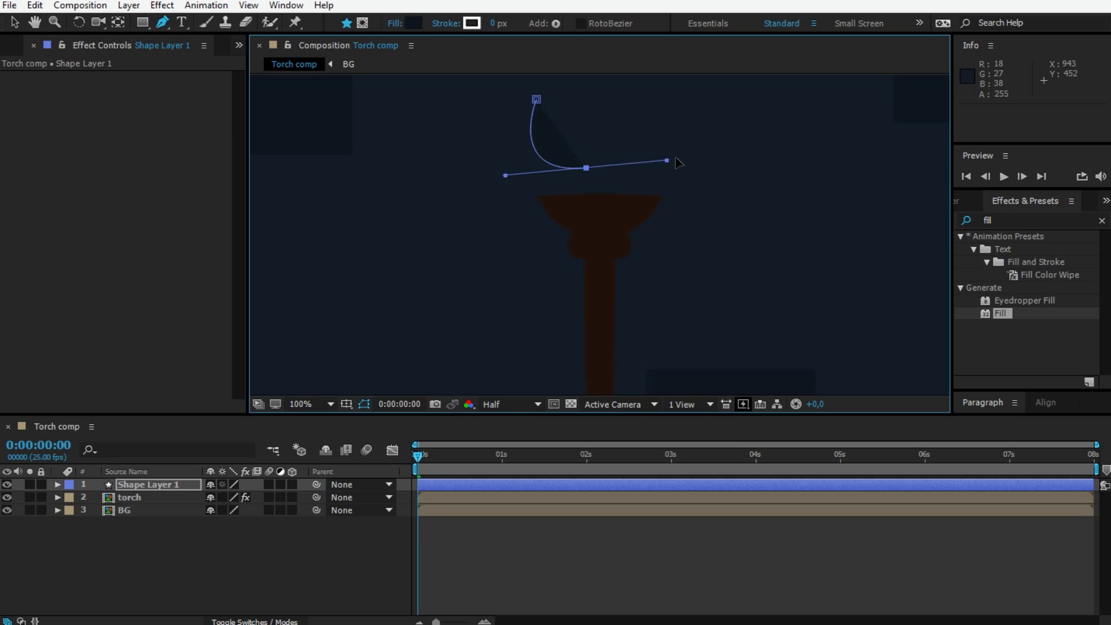
pyautogui.moveTo(637, 125)
pyautogui.mouseDown()
pyautogui.moveTo(632, 214)
pyautogui.moveTo(626, 186)
pyautogui.moveTo(598, 211)
pyautogui.mouseUp()
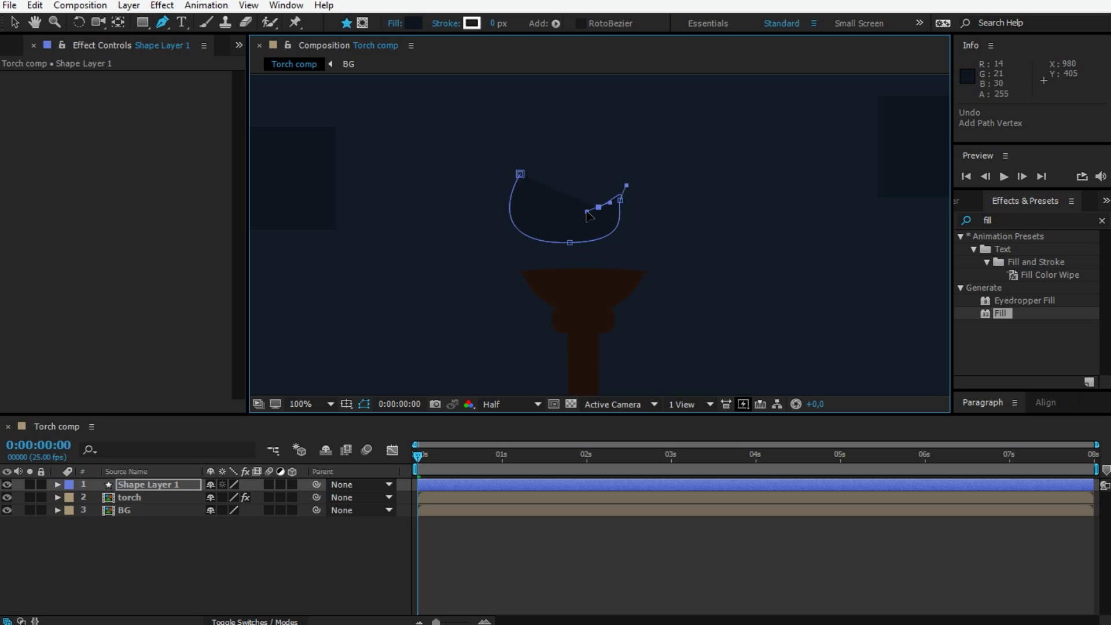
pyautogui.moveTo(628, 169); pyautogui.dragTo(591, 191)
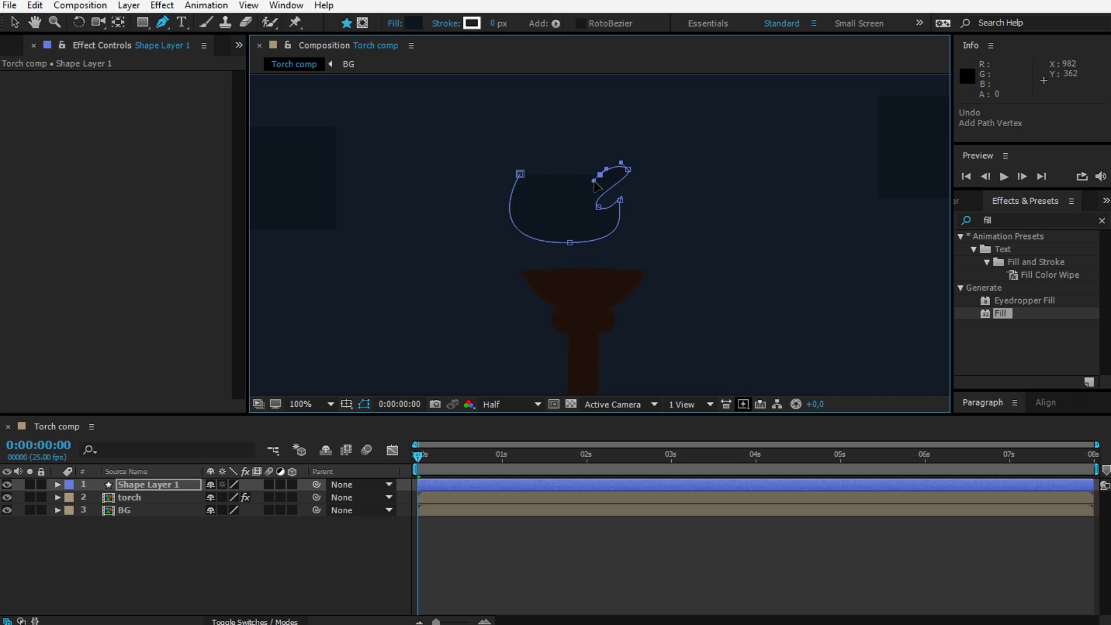
pyautogui.moveTo(615, 137)
pyautogui.mouseDown()
pyautogui.moveTo(570, 155)
pyautogui.moveTo(542, 120)
pyautogui.mouseUp()
pyautogui.click(520, 173)
pyautogui.click(522, 239)
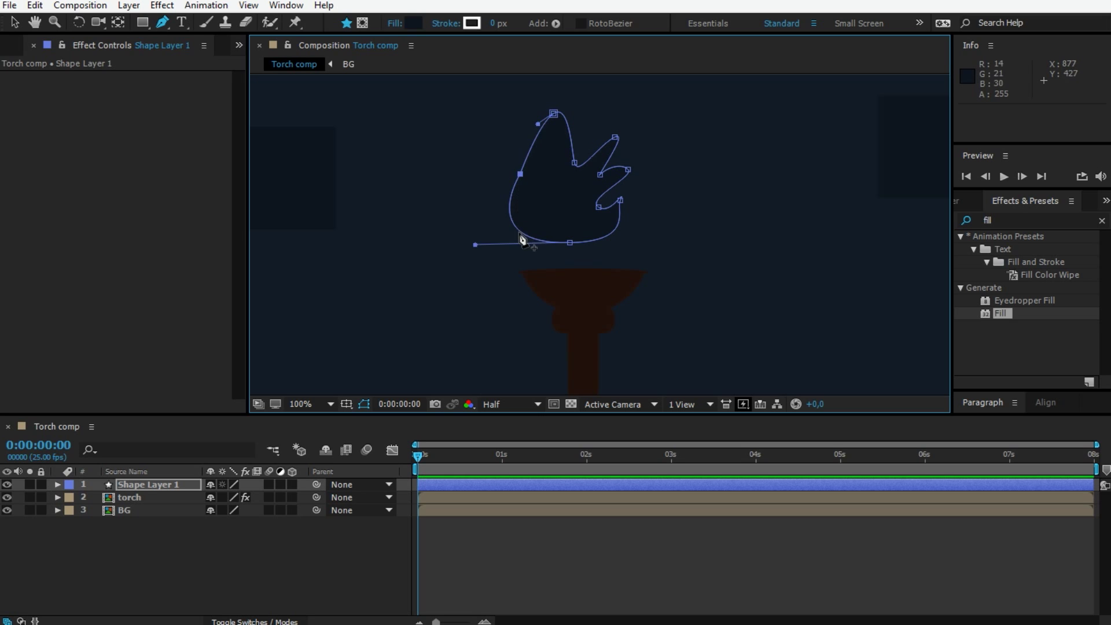
pyautogui.click(570, 549)
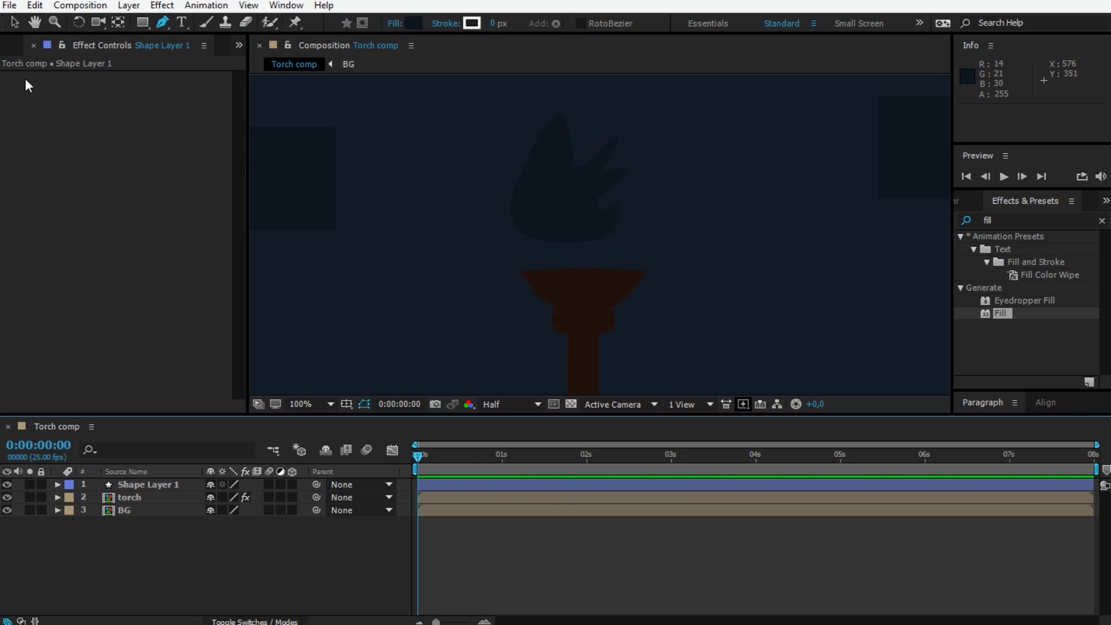
# Nudge the flame slightly and change its fill to bright yellow FFD631.
pyautogui.click(13, 23)
pyautogui.moveTo(558, 196); pyautogui.dragTo(572, 202)
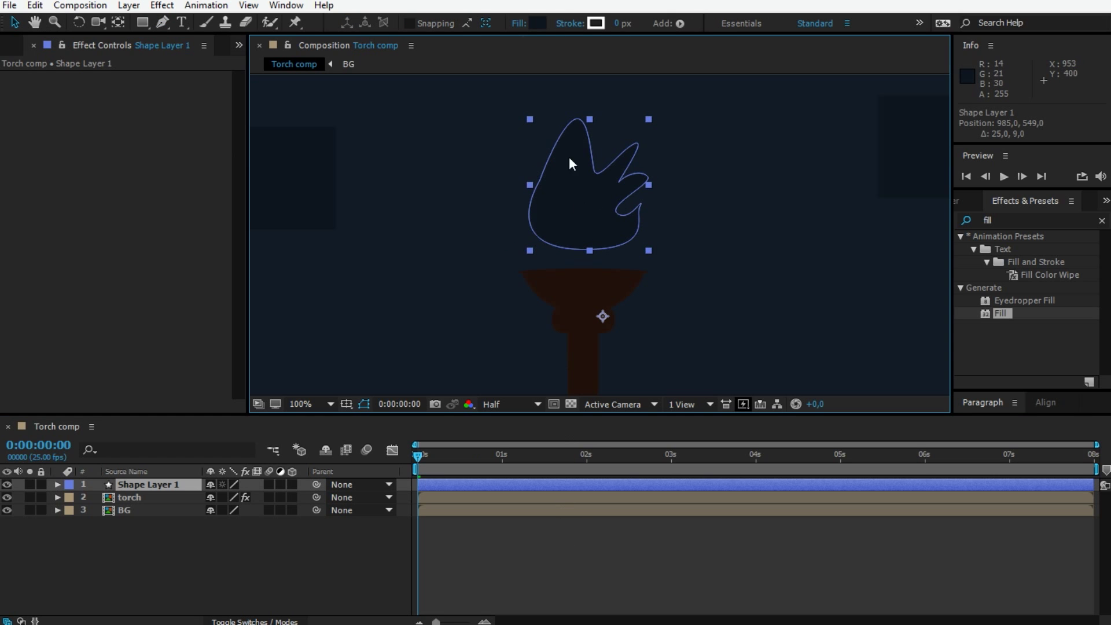
pyautogui.click(538, 23)
pyautogui.click(265, 343)
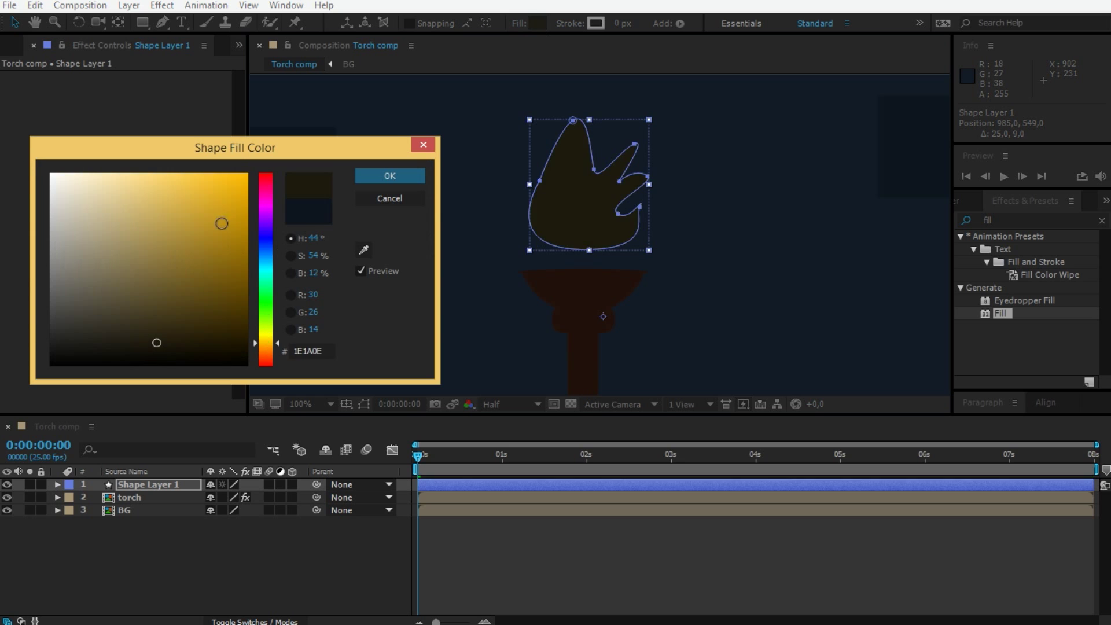
pyautogui.moveTo(221, 223); pyautogui.dragTo(211, 168)
pyautogui.click(266, 348)
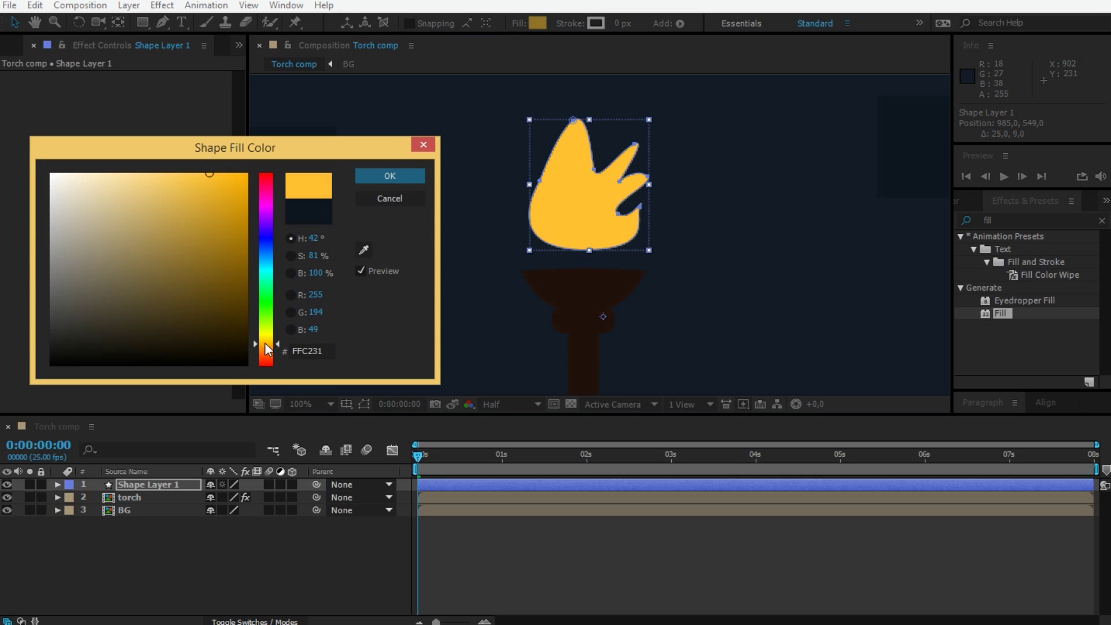
pyautogui.click(262, 342)
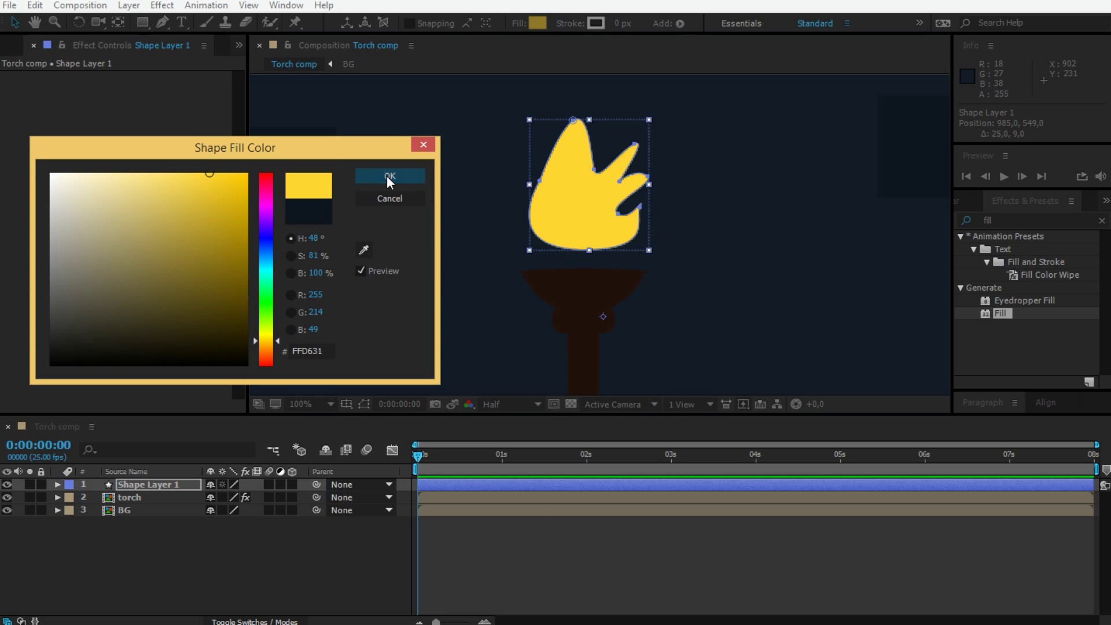
pyautogui.click(389, 180)
# Lower the yellow flame a little so it sits on the torch cup.
pyautogui.press(',')
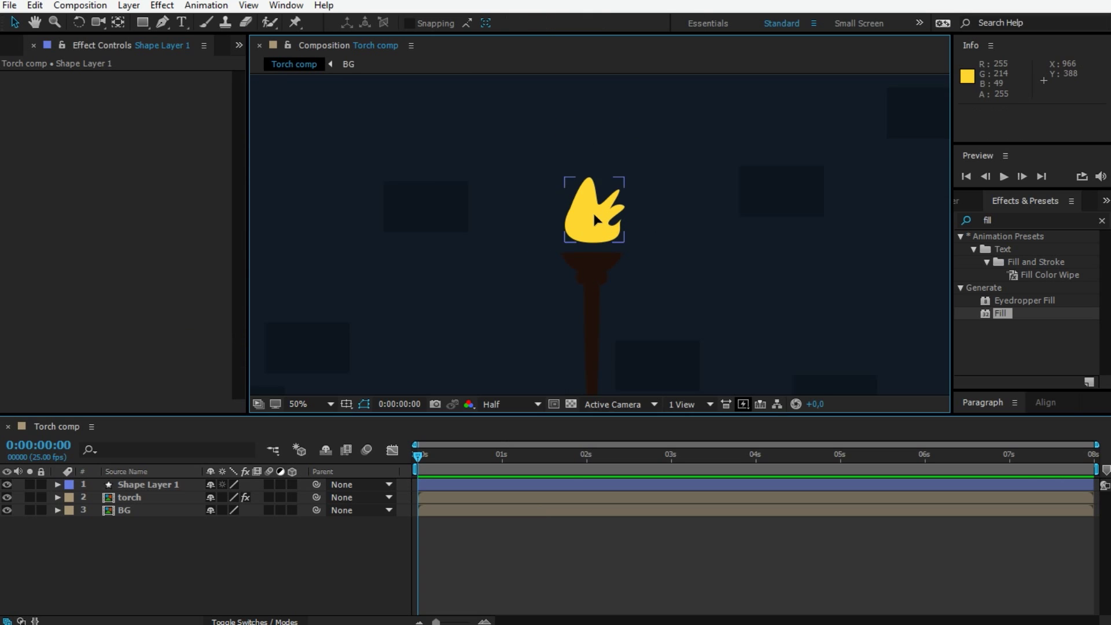
pyautogui.moveTo(594, 215); pyautogui.dragTo(592, 221)
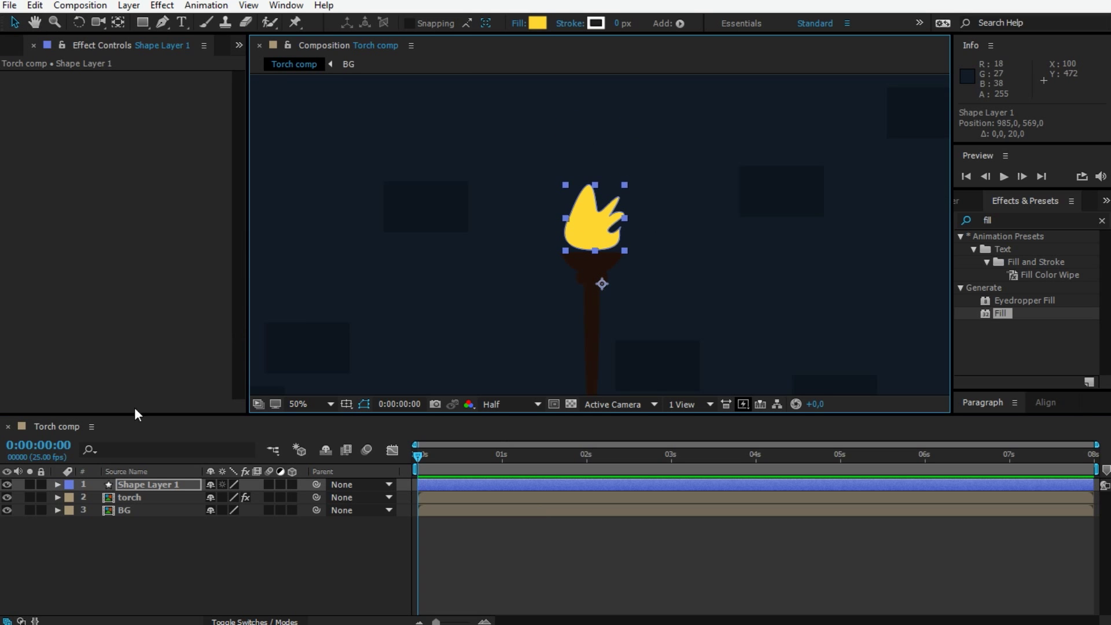
pyautogui.press('.')
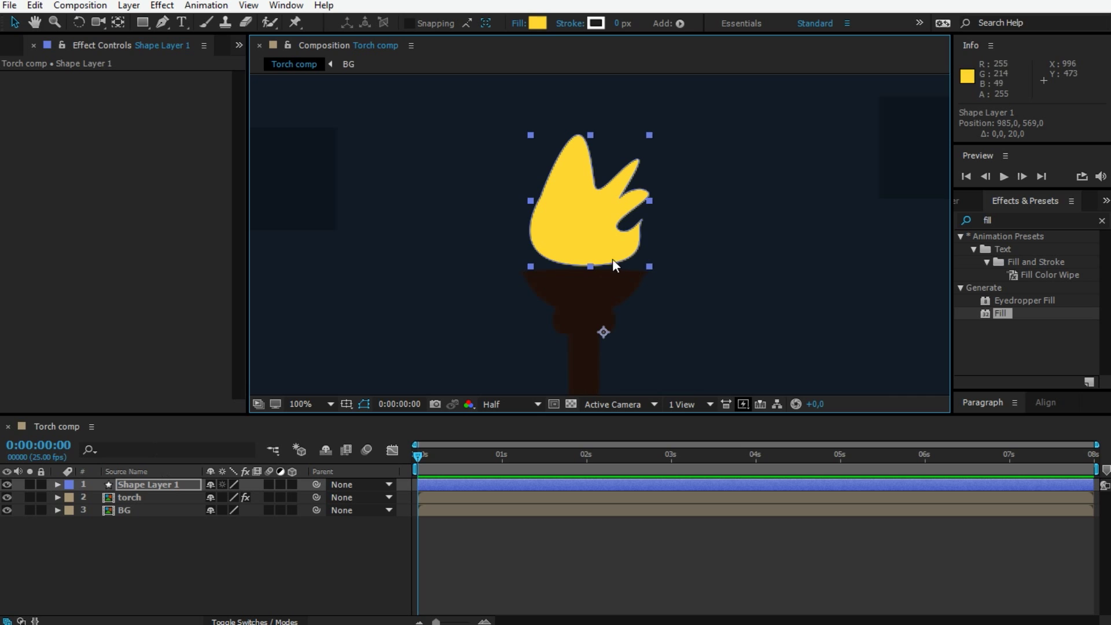
# Duplicate the flame layer and fill the copy red FF4031.
pyautogui.click(177, 489)
pyautogui.hotkey('ctrl', 'd')
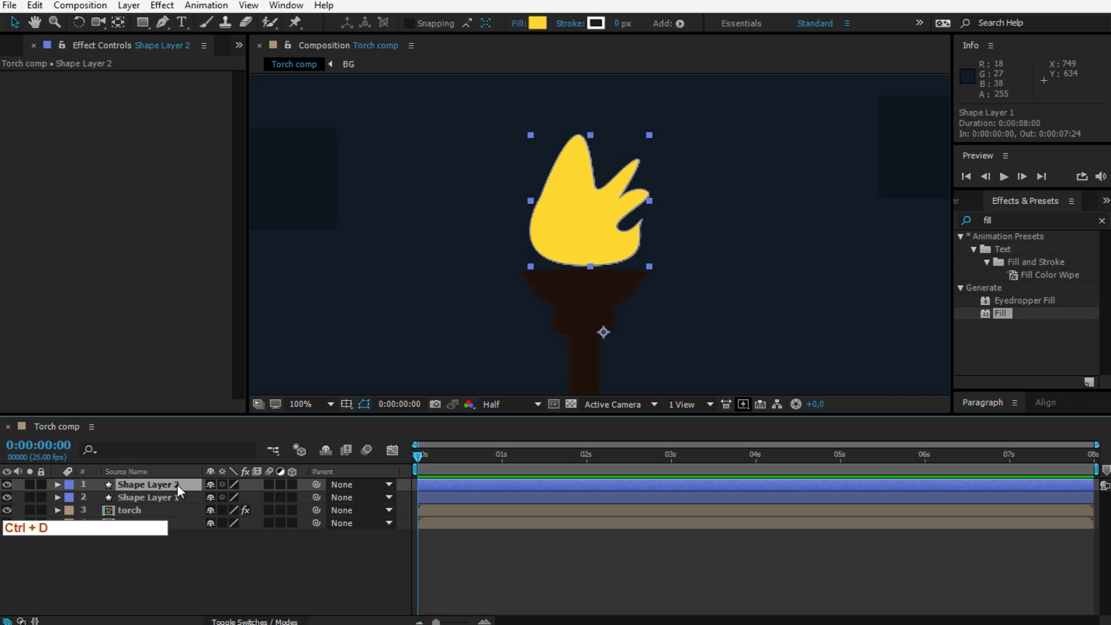
pyautogui.click(537, 23)
pyautogui.moveTo(266, 348); pyautogui.dragTo(266, 362)
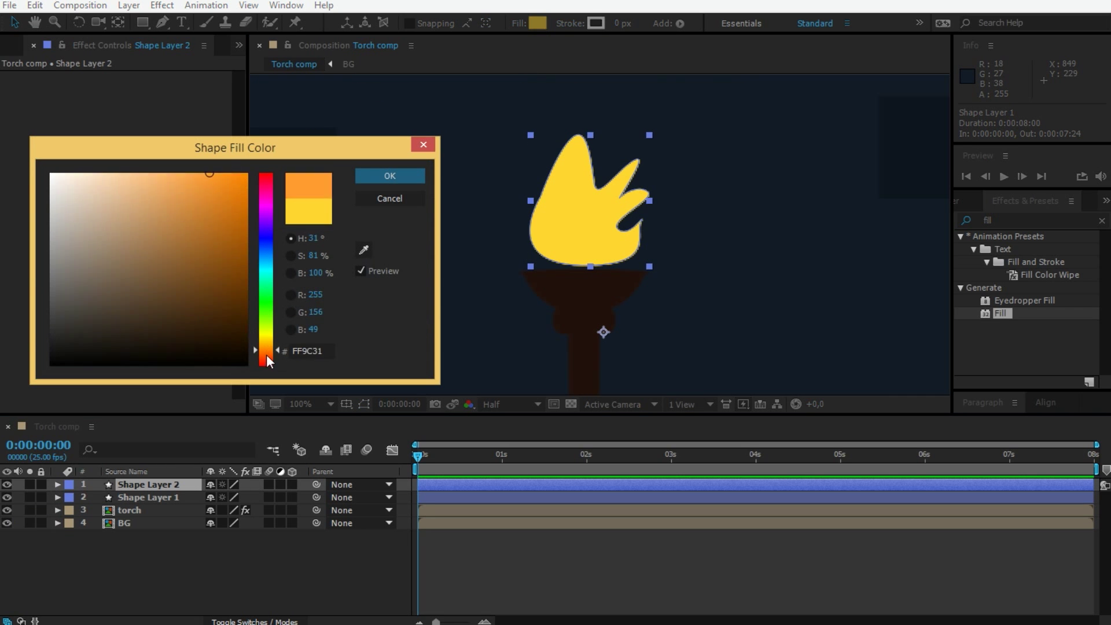
pyautogui.click(389, 177)
# Scale the red flame to 71% and move it up-left inside the yellow flame.
pyautogui.click(164, 480)
pyautogui.press('s')
pyautogui.moveTo(226, 497); pyautogui.dragTo(209, 499)
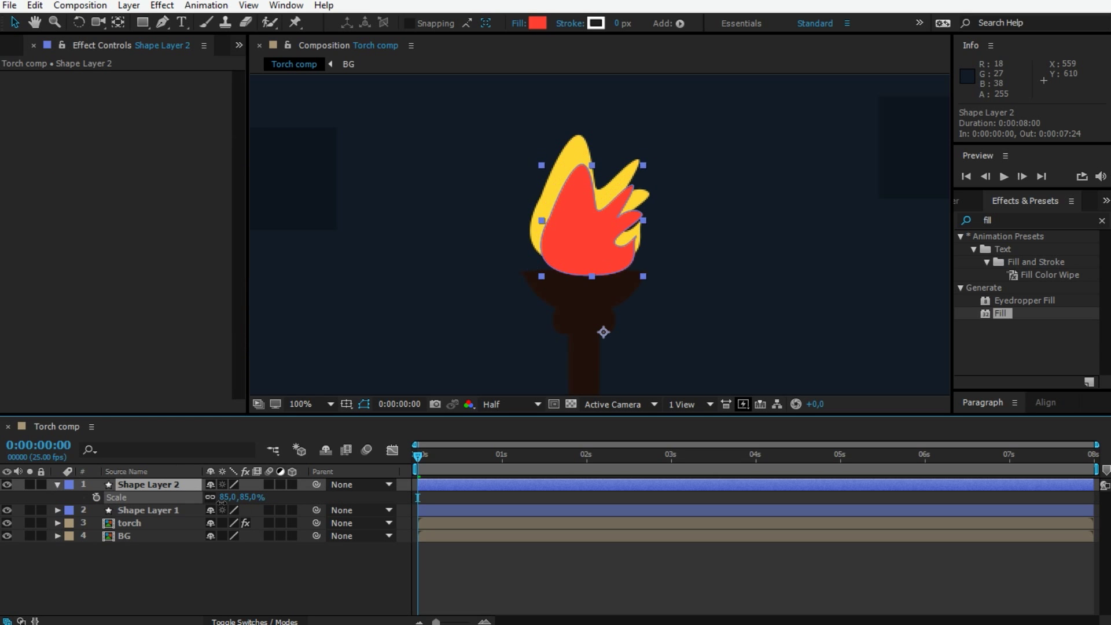
pyautogui.moveTo(588, 245); pyautogui.dragTo(575, 218)
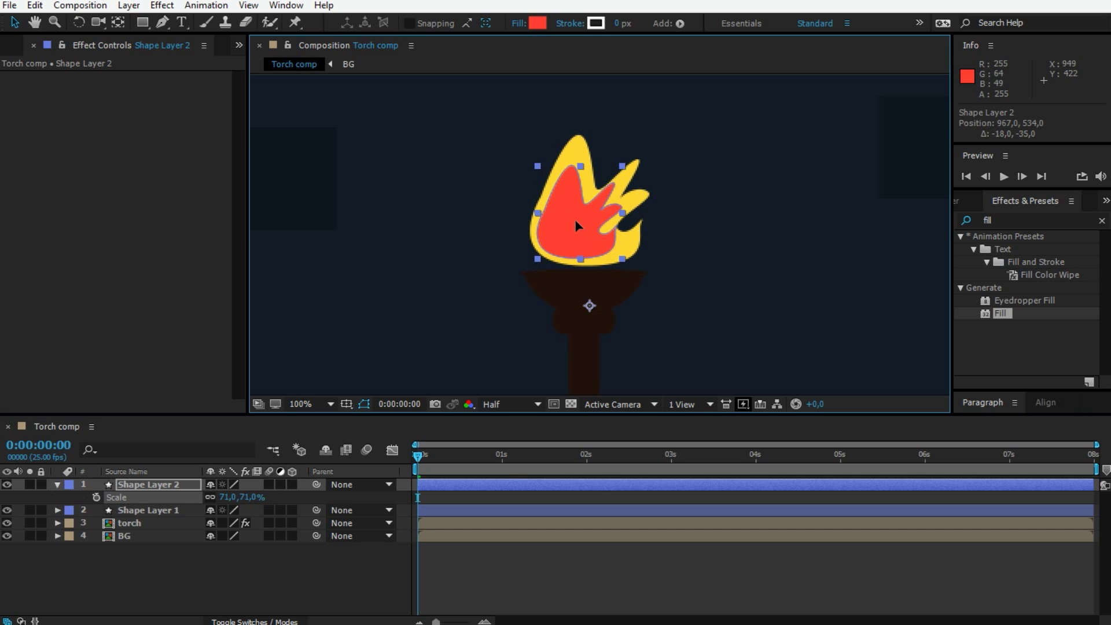
pyautogui.click(613, 542)
pyautogui.press(',')
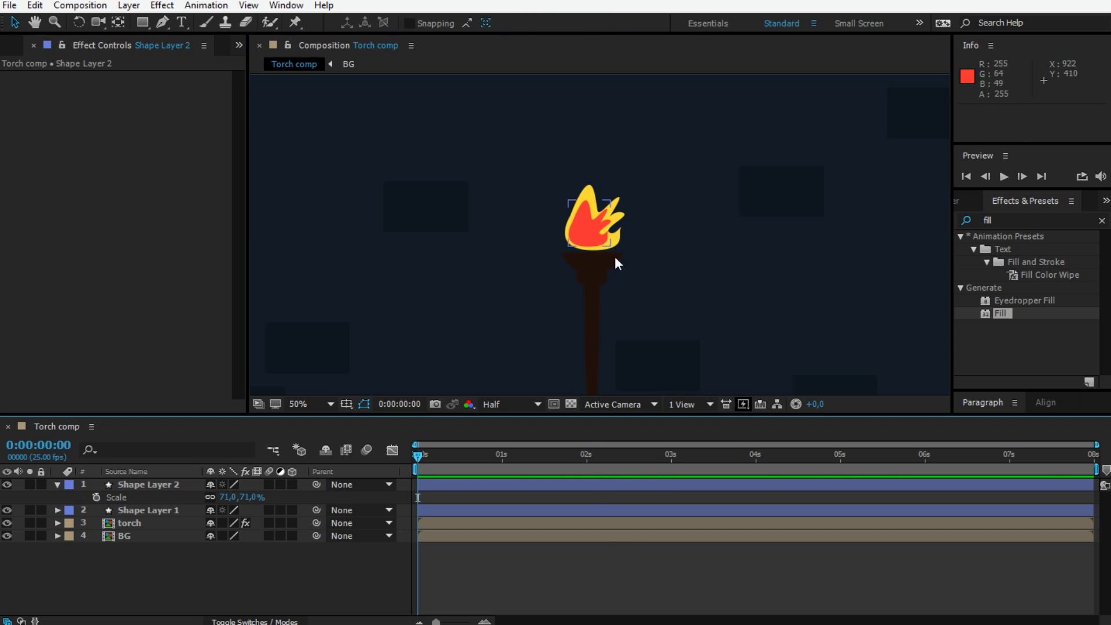
pyautogui.press('.')
pyautogui.press(',')
pyautogui.click(58, 485)
pyautogui.click(157, 486)
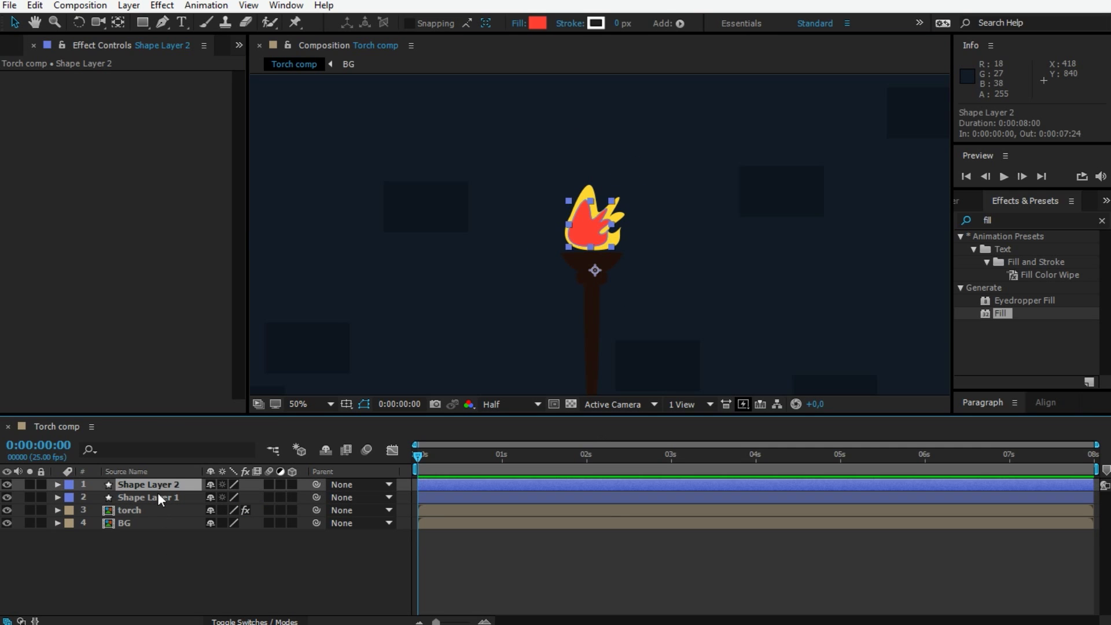
pyautogui.click(160, 496)
# Duplicate the yellow flame and rename the original layer 'Flame bg'.
pyautogui.hotkey('ctrl', 'd')
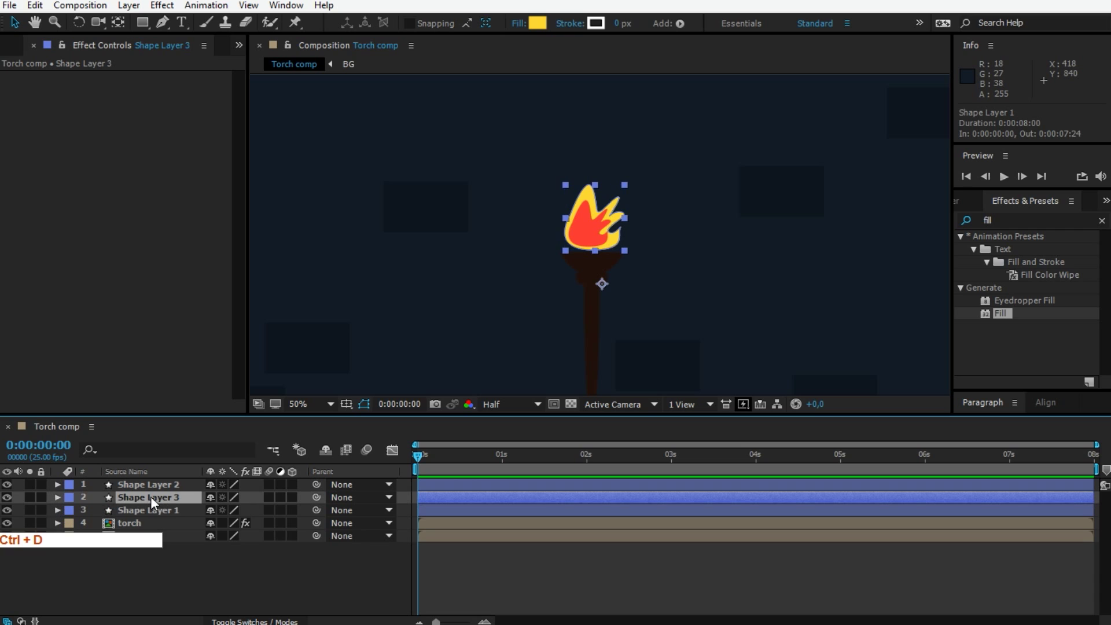
pyautogui.click(164, 506)
pyautogui.press('Return')
pyautogui.write('Flame bg')
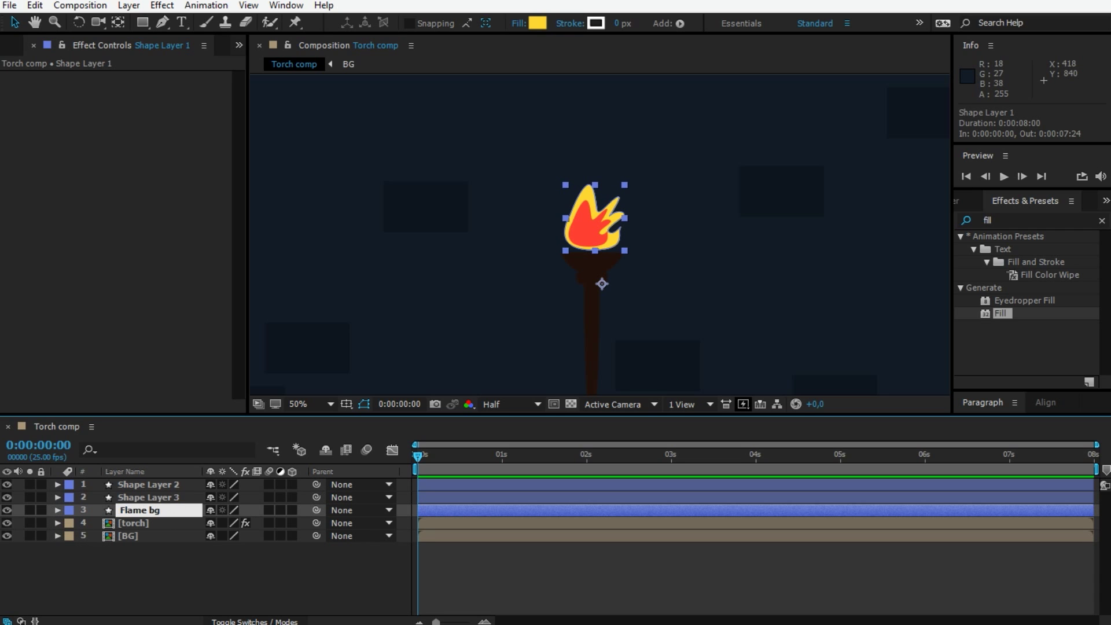
pyautogui.press('Return')
# Pre-compose the yellow flame copy and the red flame into 'flame main'.
pyautogui.click(146, 498)
pyautogui.keyDown('shift'); pyautogui.click(154, 487); pyautogui.keyUp('shift')
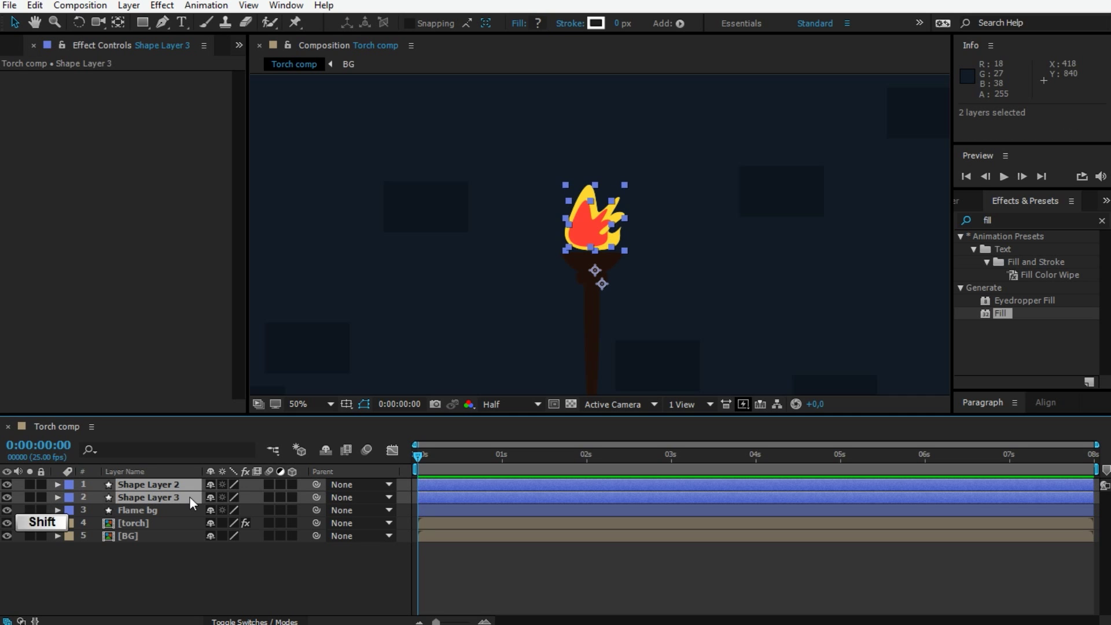
pyautogui.click(128, 5)
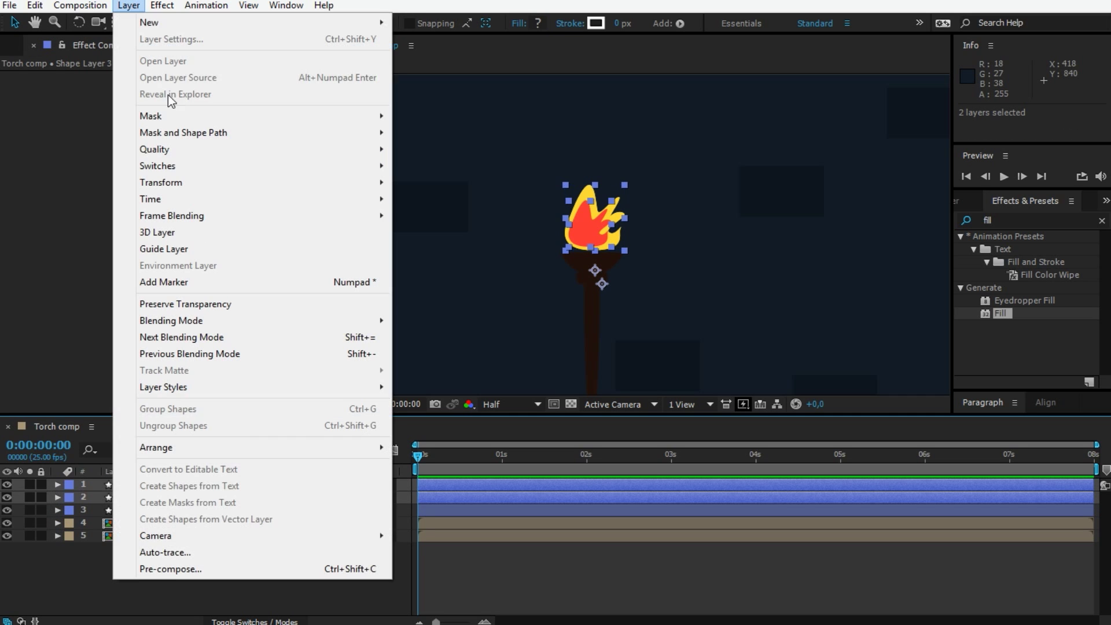
pyautogui.click(190, 569)
pyautogui.write('flame main')
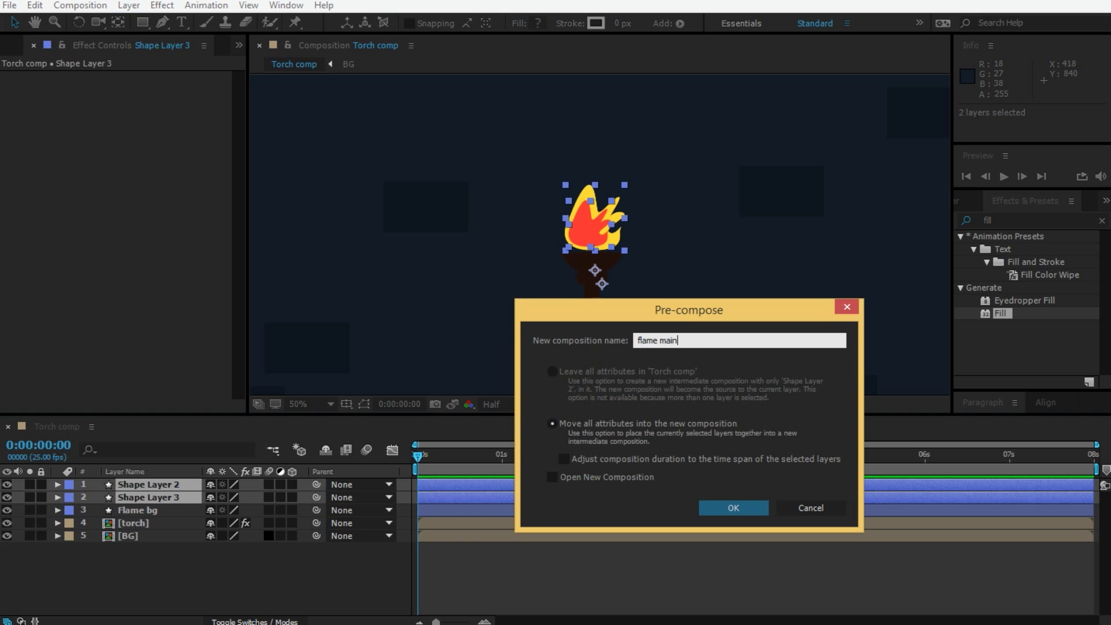
pyautogui.press('Return')
pyautogui.click(138, 498)
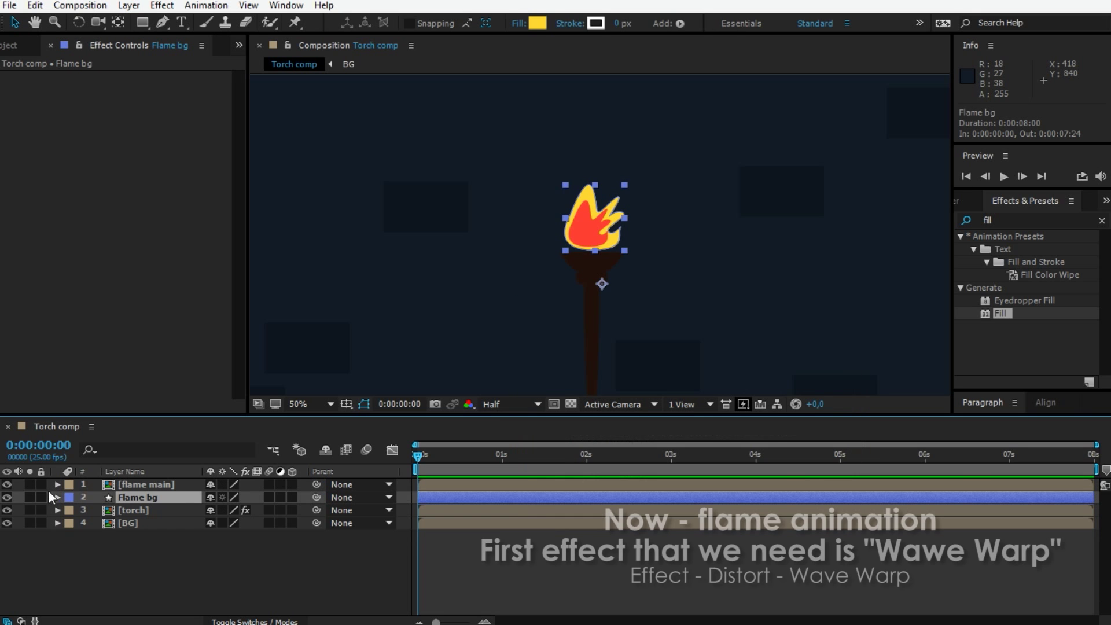
# Hide Flame bg and apply the Wave Warp effect to the flame main layer.
pyautogui.click(8, 498)
pyautogui.click(150, 483)
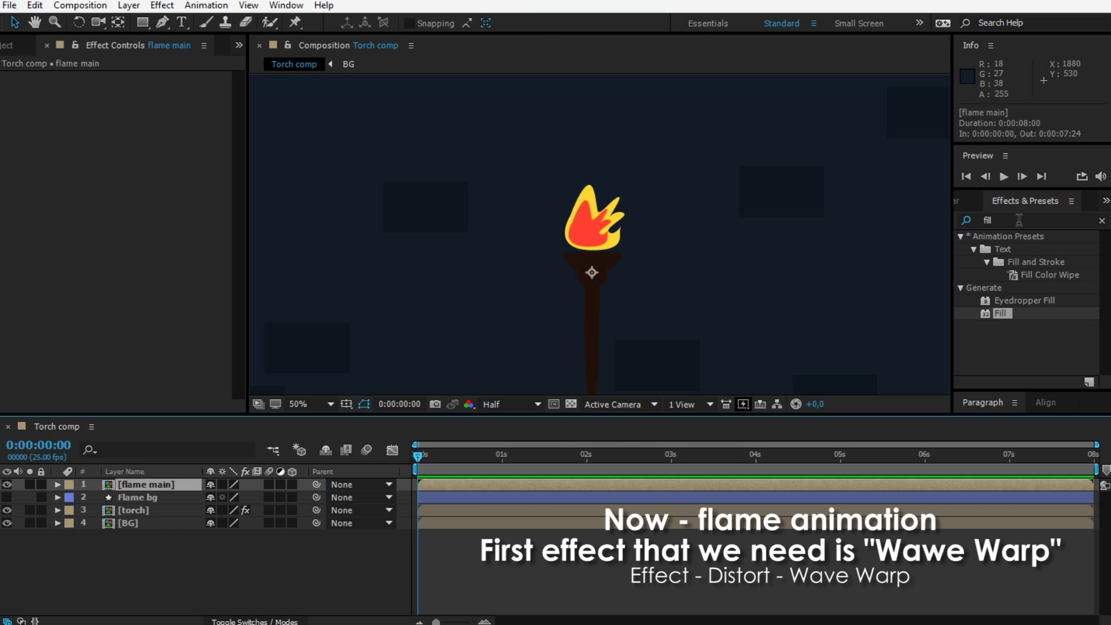
pyautogui.doubleClick(987, 220)
pyautogui.write('wave')
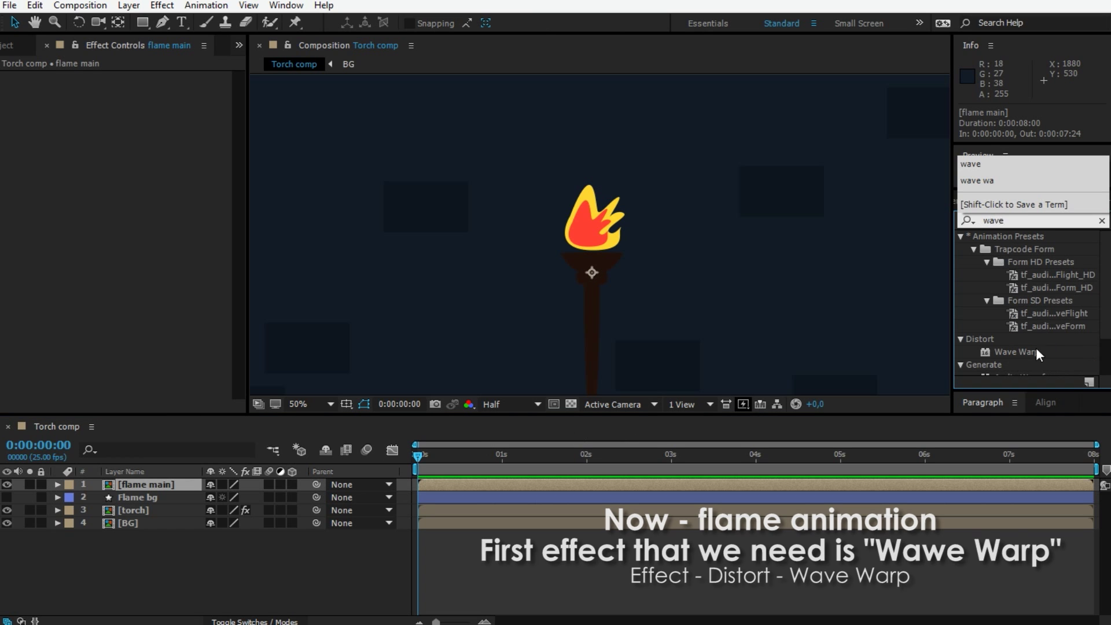
pyautogui.moveTo(1023, 351); pyautogui.dragTo(136, 482)
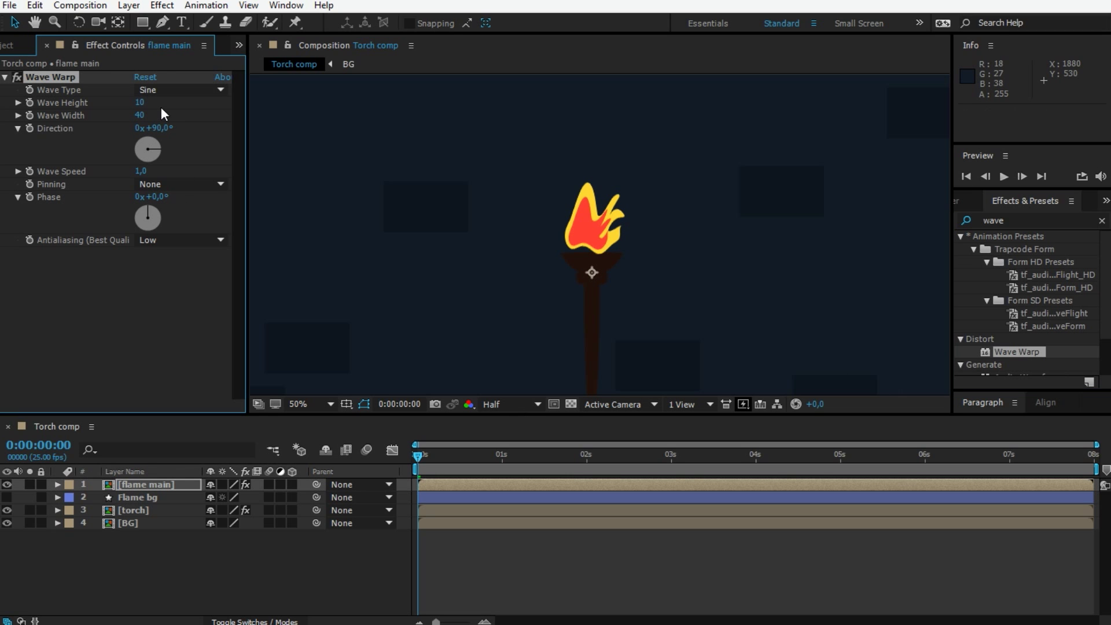
# Set Wave Warp's Wave Height to 5 and Direction to 0°.
pyautogui.click(141, 102)
pyautogui.write('5')
pyautogui.press('Return')
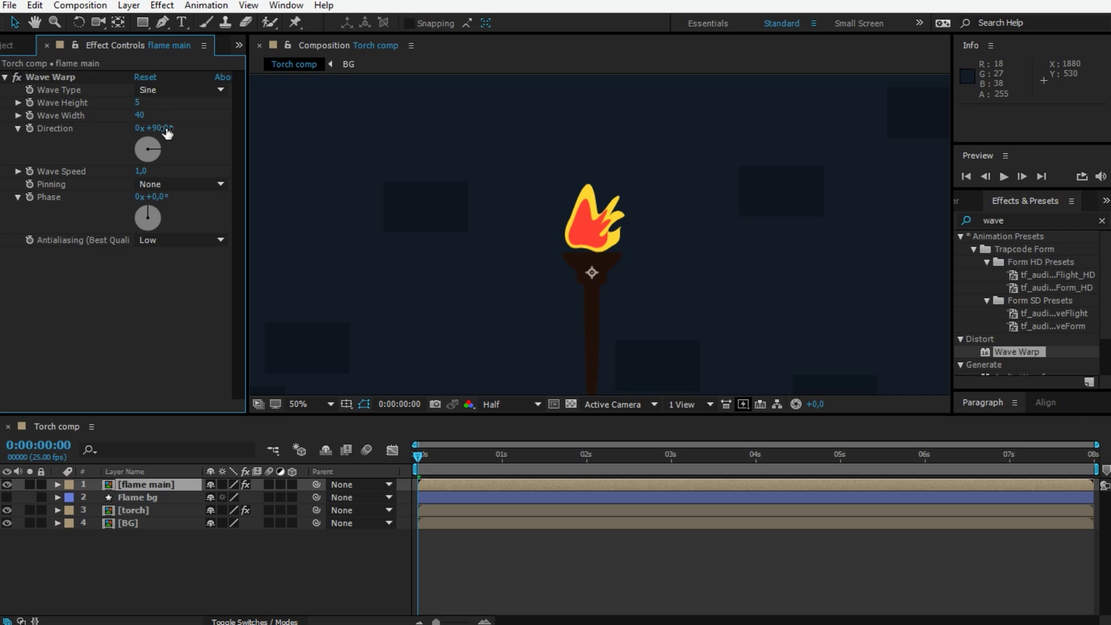
pyautogui.moveTo(158, 128); pyautogui.dragTo(152, 137)
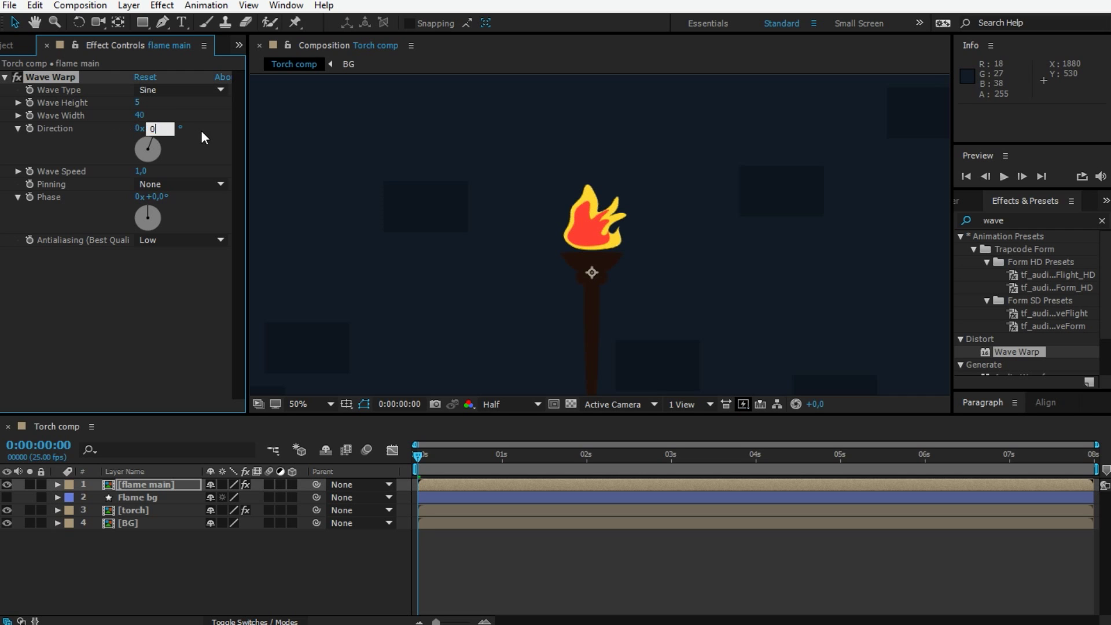
pyautogui.press('Return')
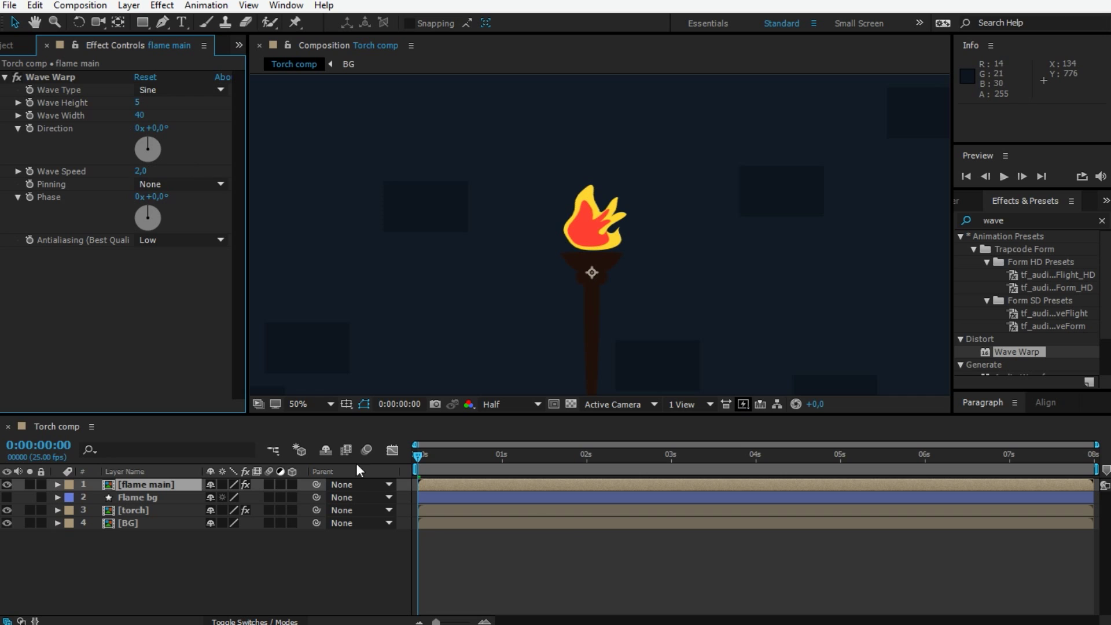
# Preview the rippling flame animation, then collapse the Wave Warp settings.
pyautogui.press('space')
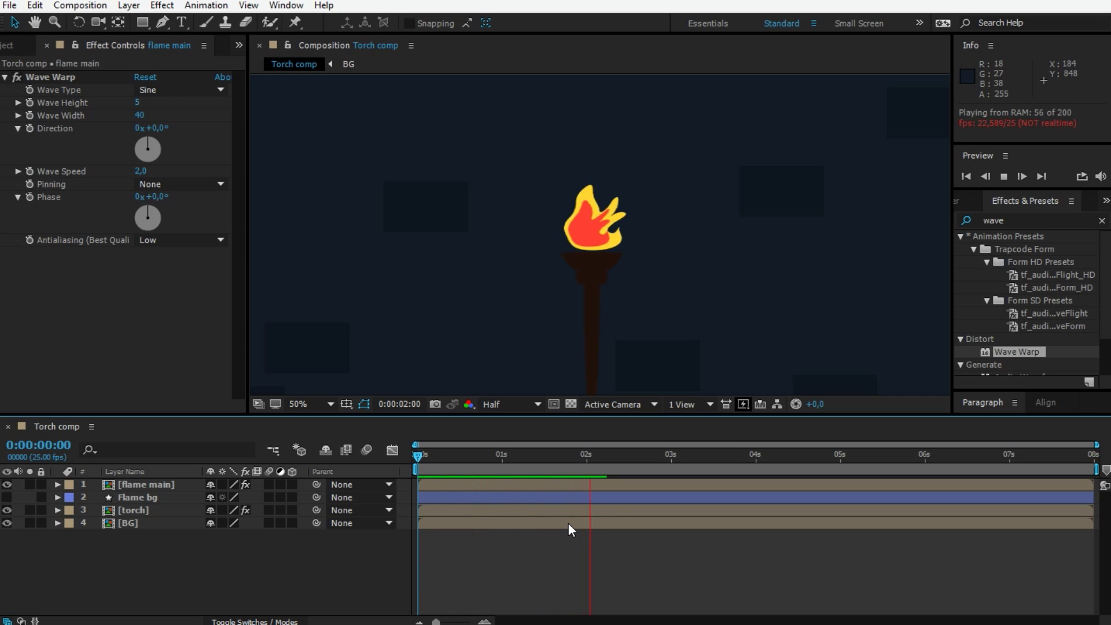
pyautogui.click(138, 486)
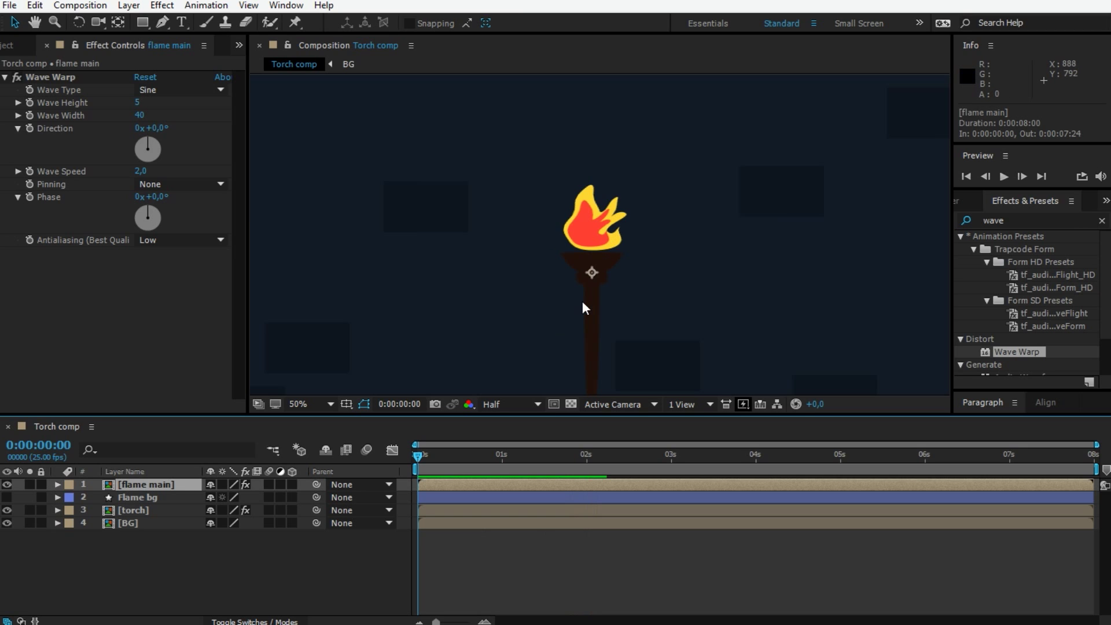
pyautogui.press('space')
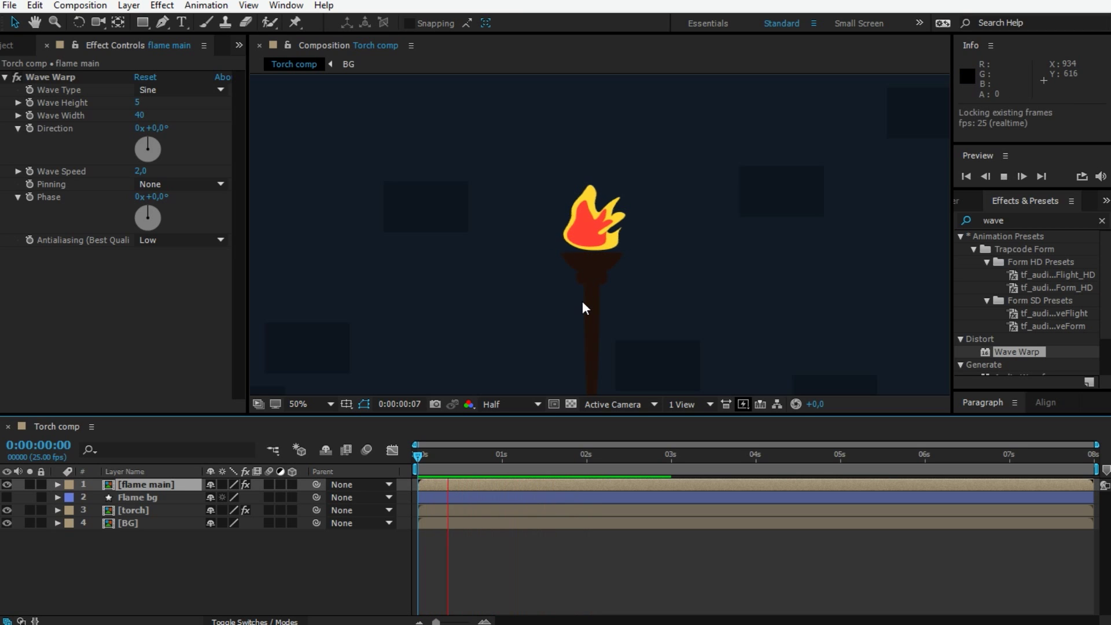
pyautogui.press('space')
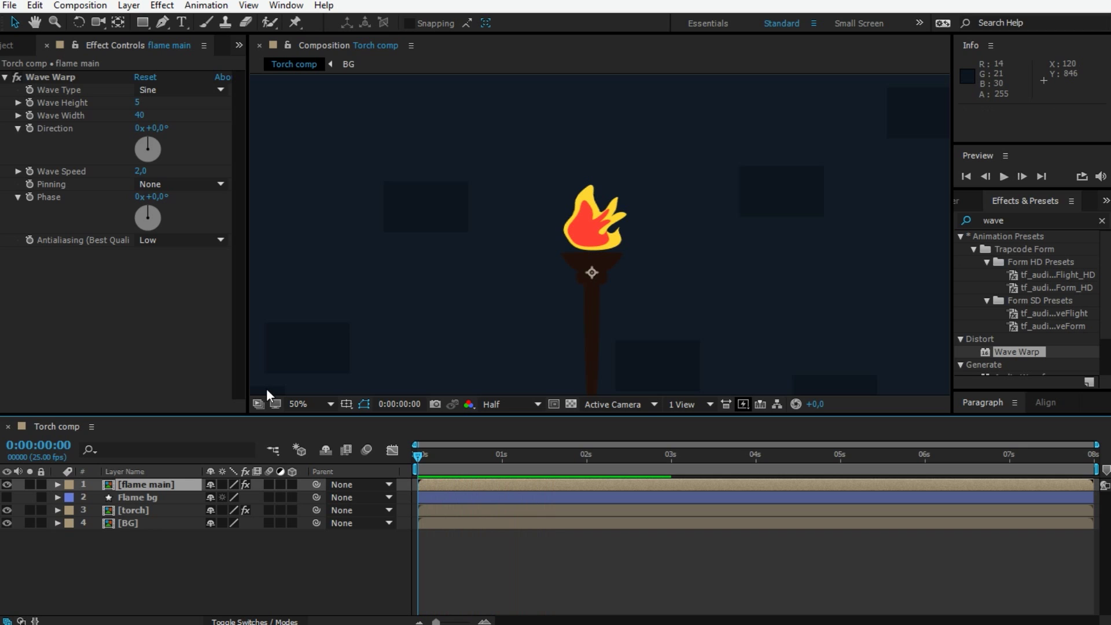
pyautogui.click(6, 77)
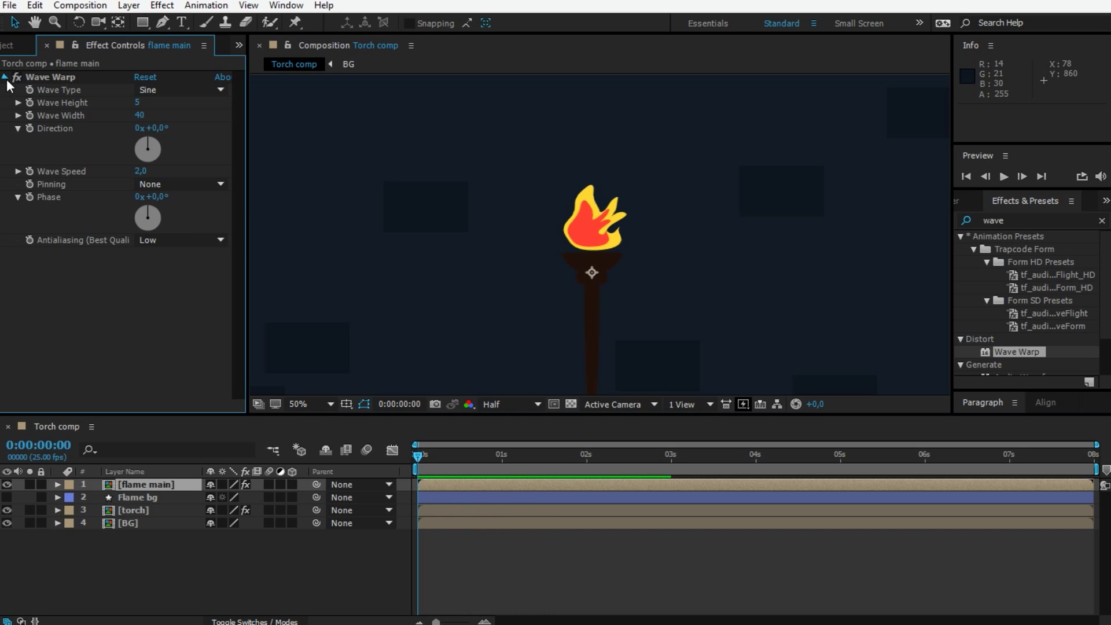
pyautogui.doubleClick(1006, 220)
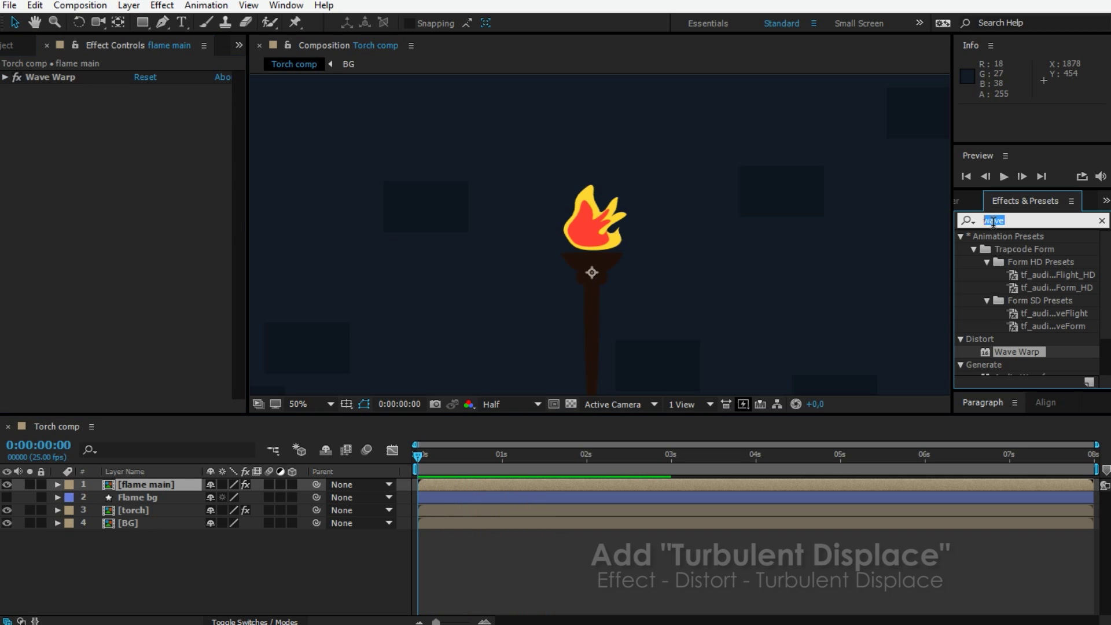
# Apply Turbulent Displace to flame main with Amount 25, Size 40, Complexity 2, Twist Smoother displacement.
pyautogui.write('turb')
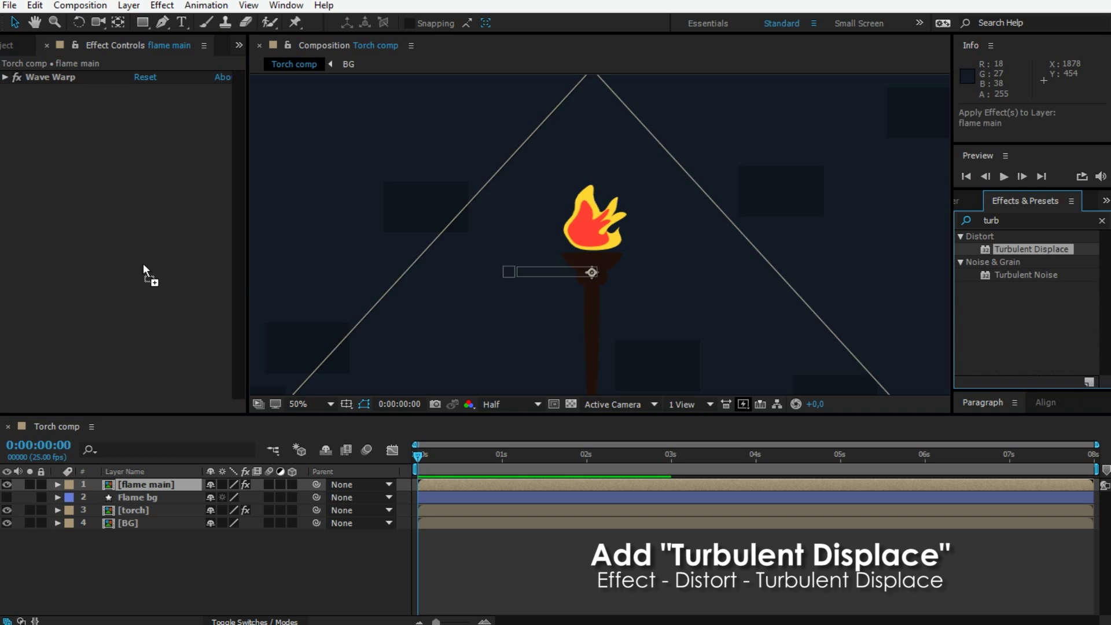
pyautogui.moveTo(1033, 249); pyautogui.dragTo(93, 242)
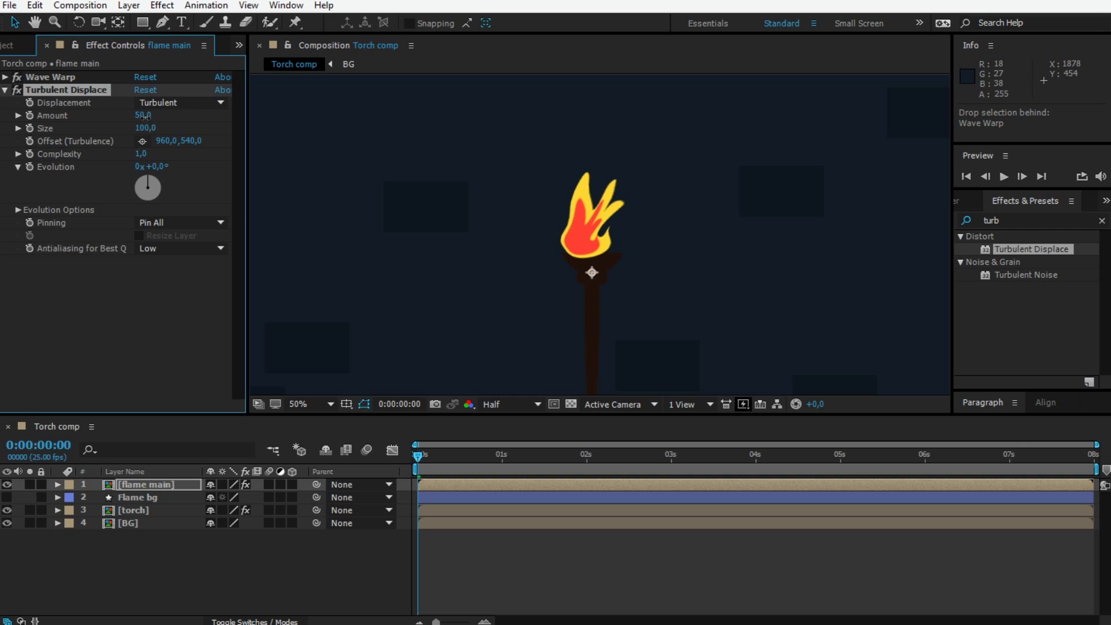
pyautogui.write('5')
pyautogui.press('Return')
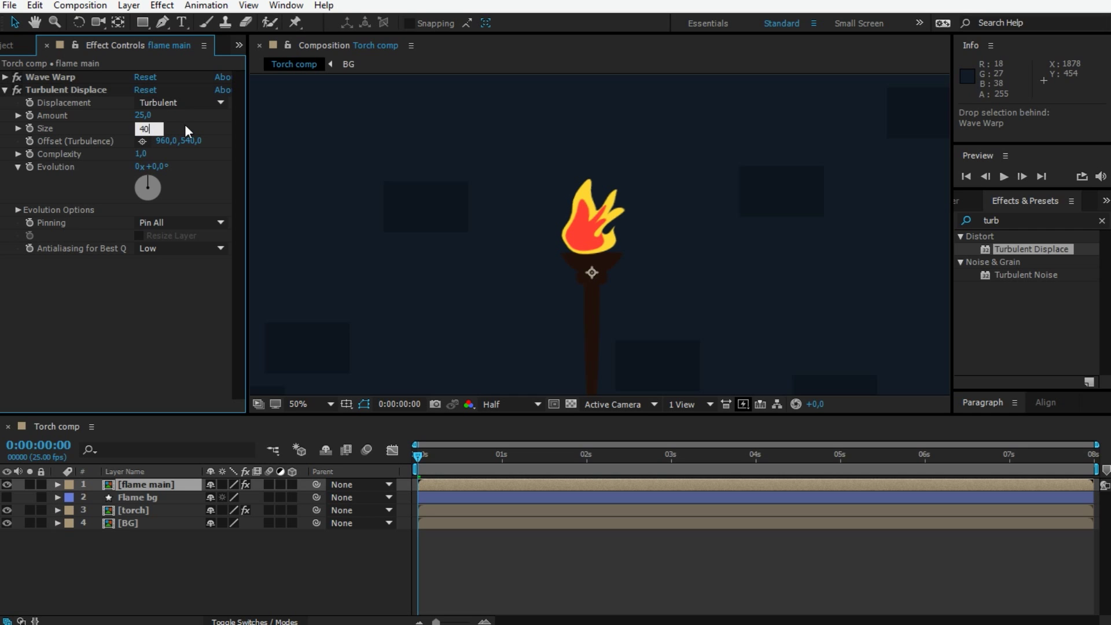
pyautogui.press('Return')
pyautogui.click(141, 153)
pyautogui.write('2')
pyautogui.press('Return')
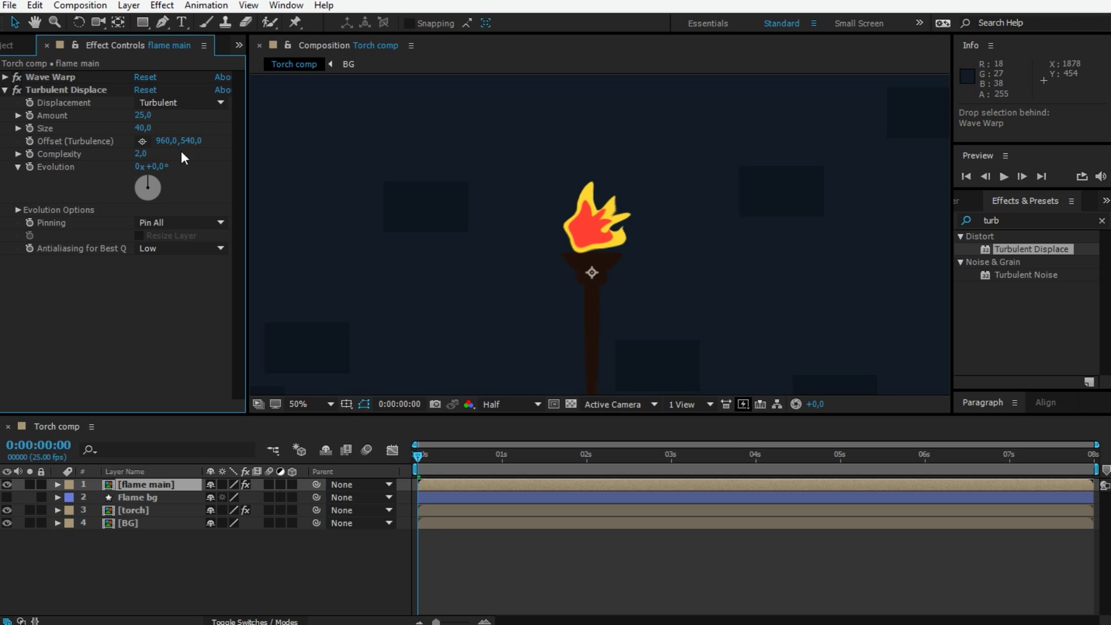
pyautogui.click(201, 102)
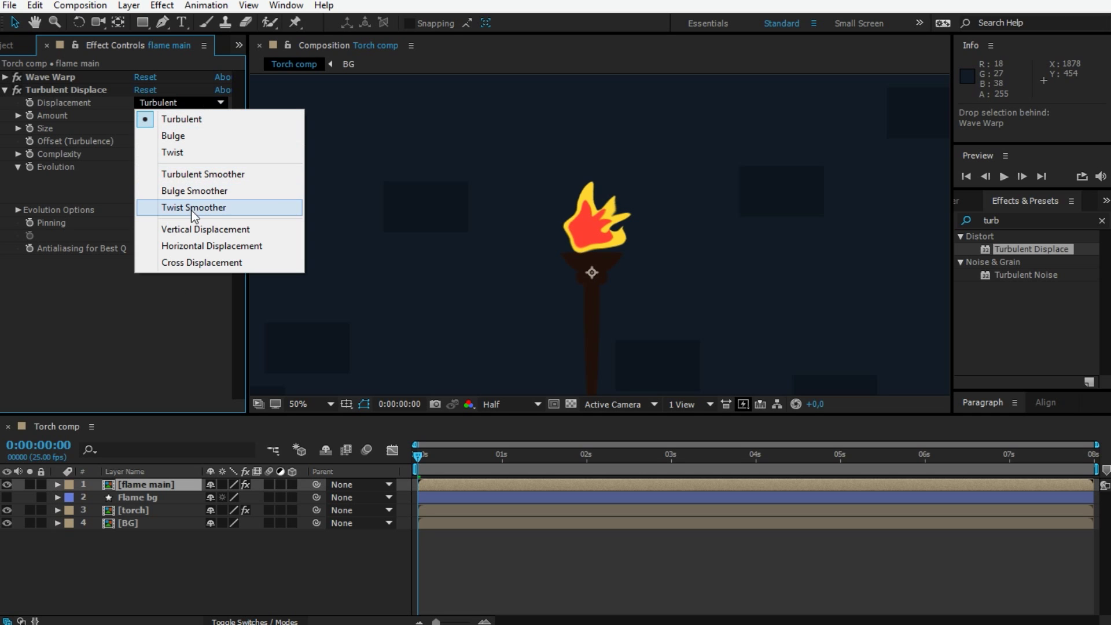
pyautogui.click(245, 206)
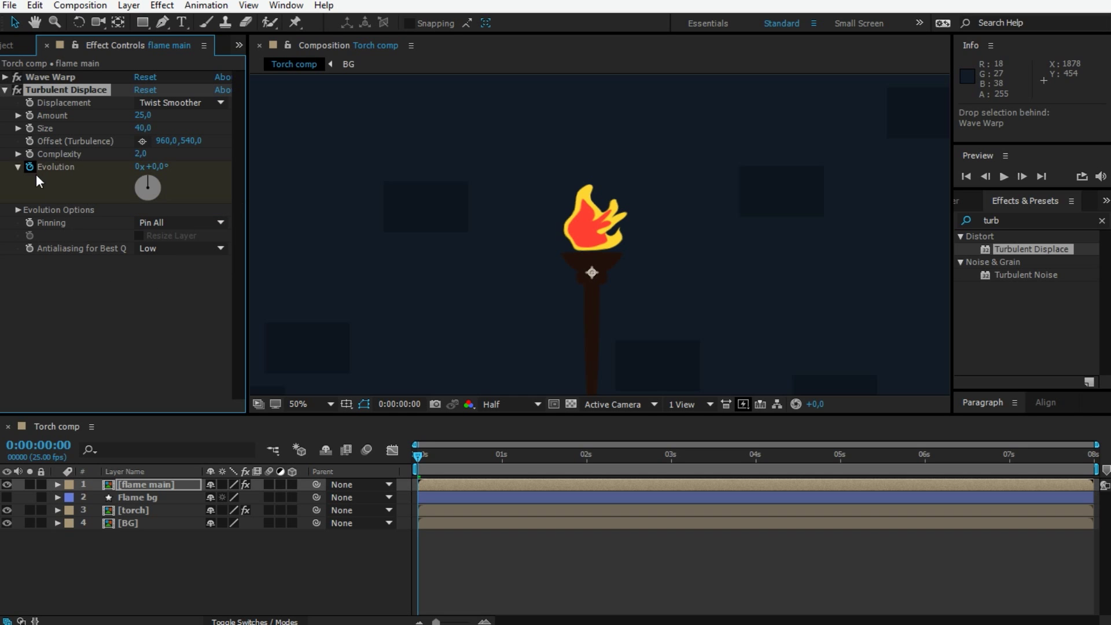
# Keyframe Evolution to 4x at the end of the comp and preview the flame.
pyautogui.press('u')
pyautogui.moveTo(455, 457); pyautogui.dragTo(1091, 457)
pyautogui.click(209, 509)
pyautogui.write('4')
pyautogui.click(501, 573)
pyautogui.press('space')
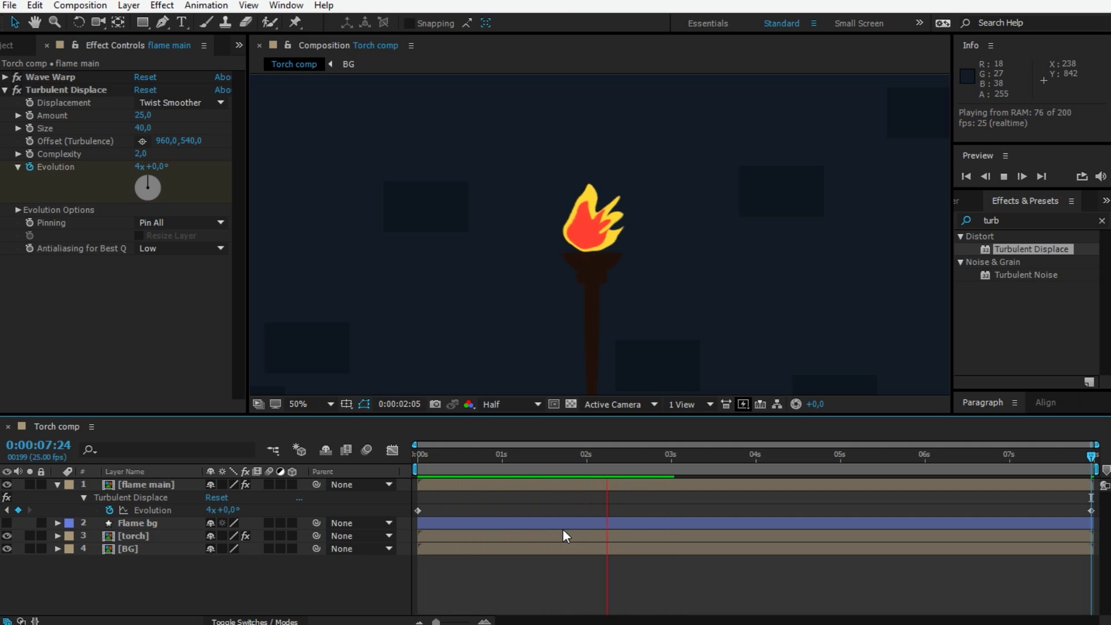
pyautogui.press('space')
pyautogui.click(163, 344)
pyautogui.click(84, 92)
# Duplicate Turbulent Displace, set the copy's Displacement to Turbulent, and preview the flicker.
pyautogui.hotkey('ctrl', 'd')
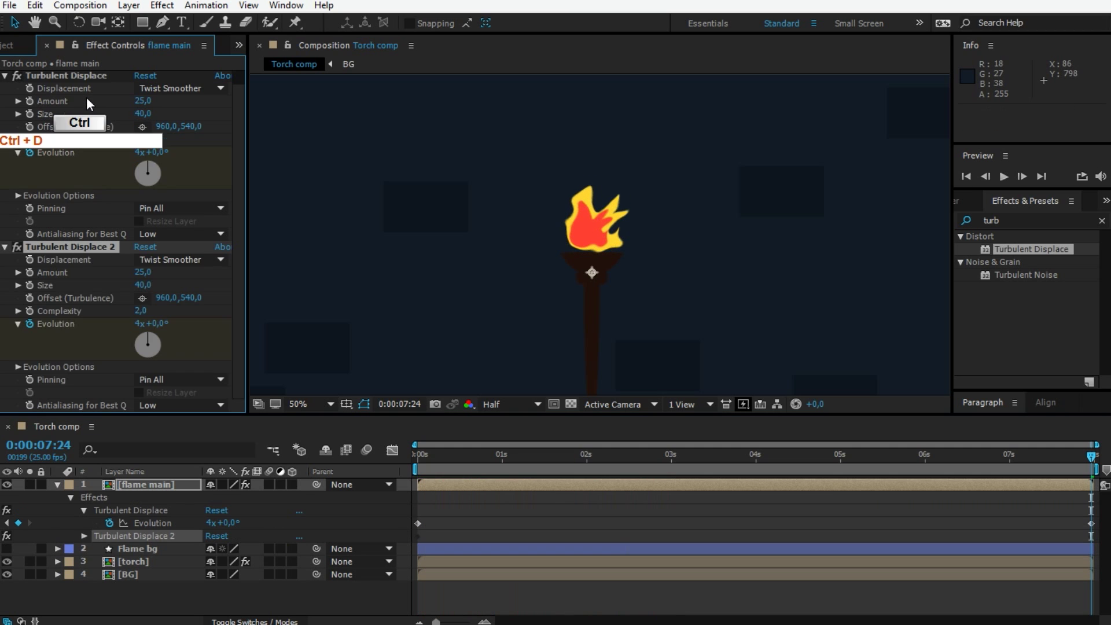
pyautogui.click(5, 76)
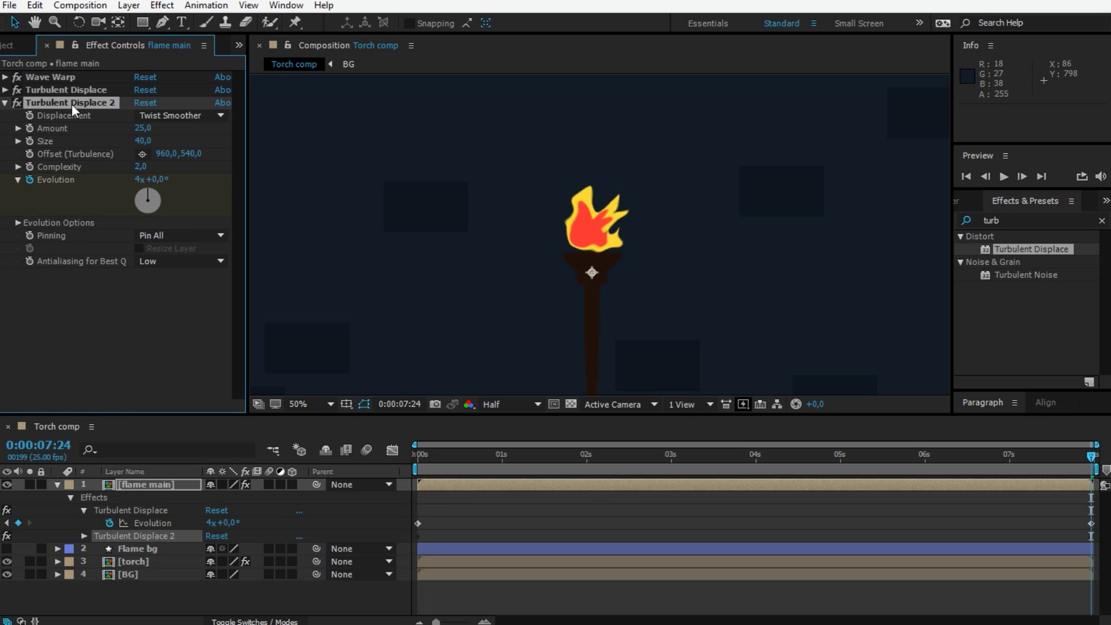
pyautogui.click(203, 118)
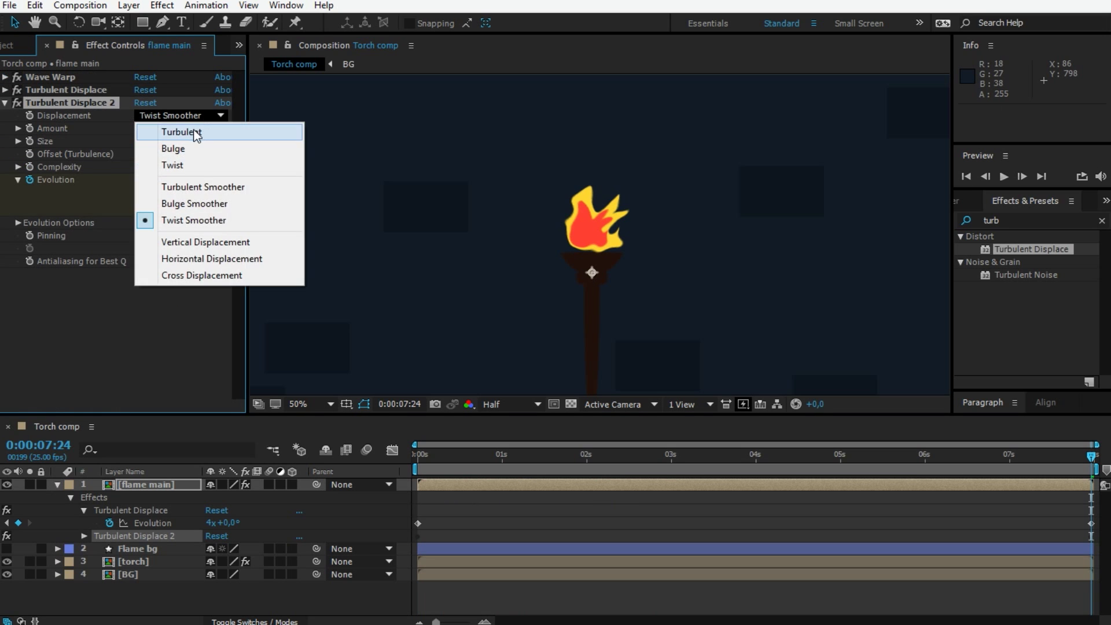
pyautogui.click(194, 131)
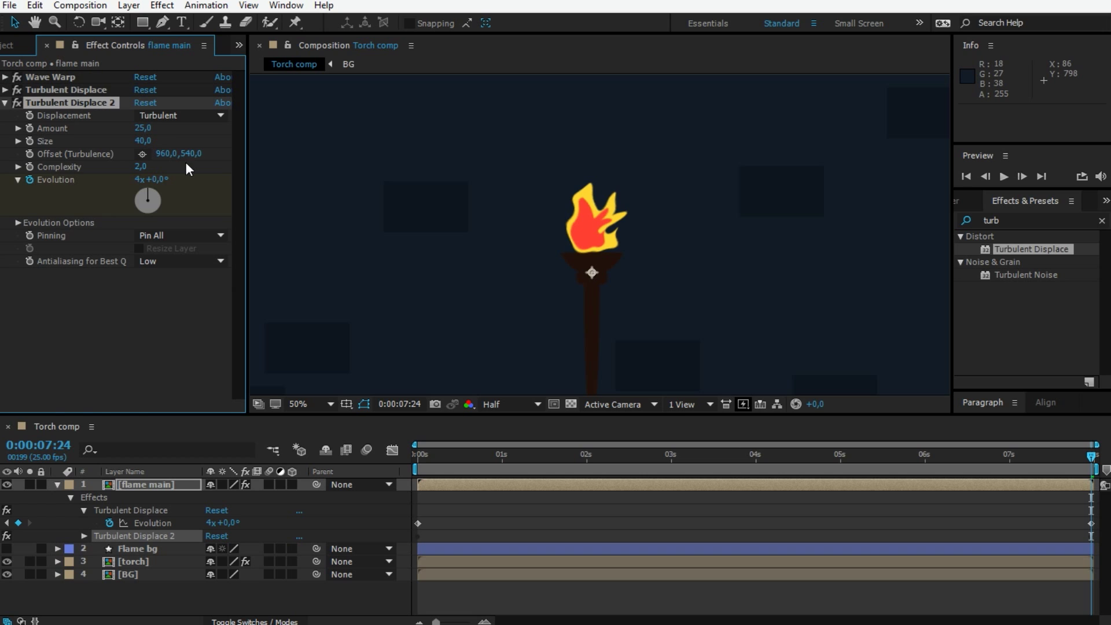
pyautogui.press('space')
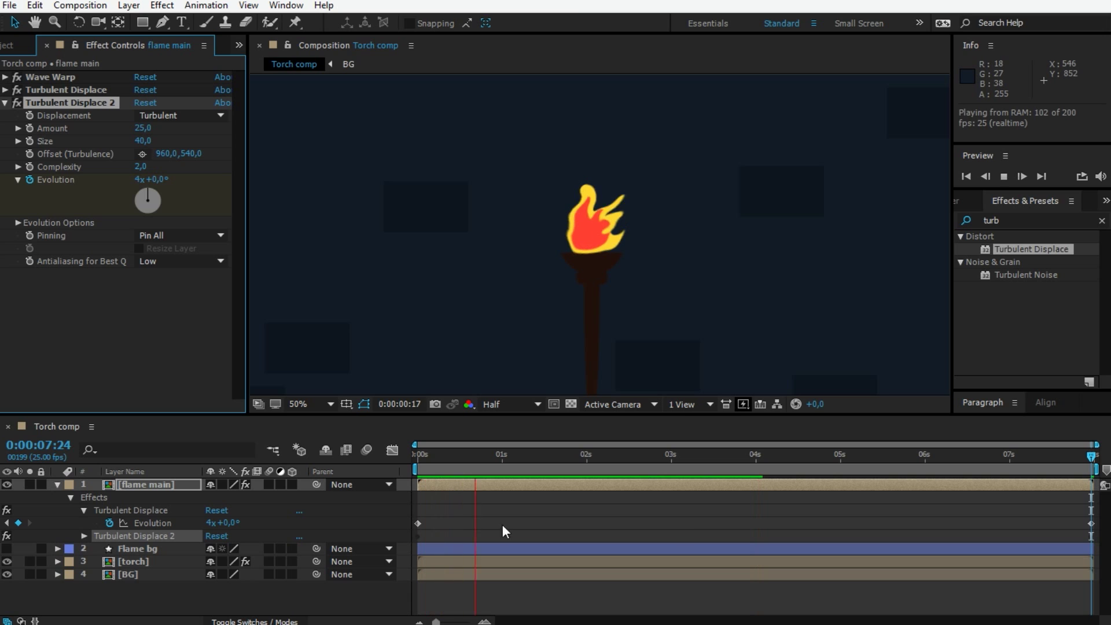
# Edit flame main's Scale value and move the layer beneath the torch layer.
pyautogui.click(167, 486)
pyautogui.press('s')
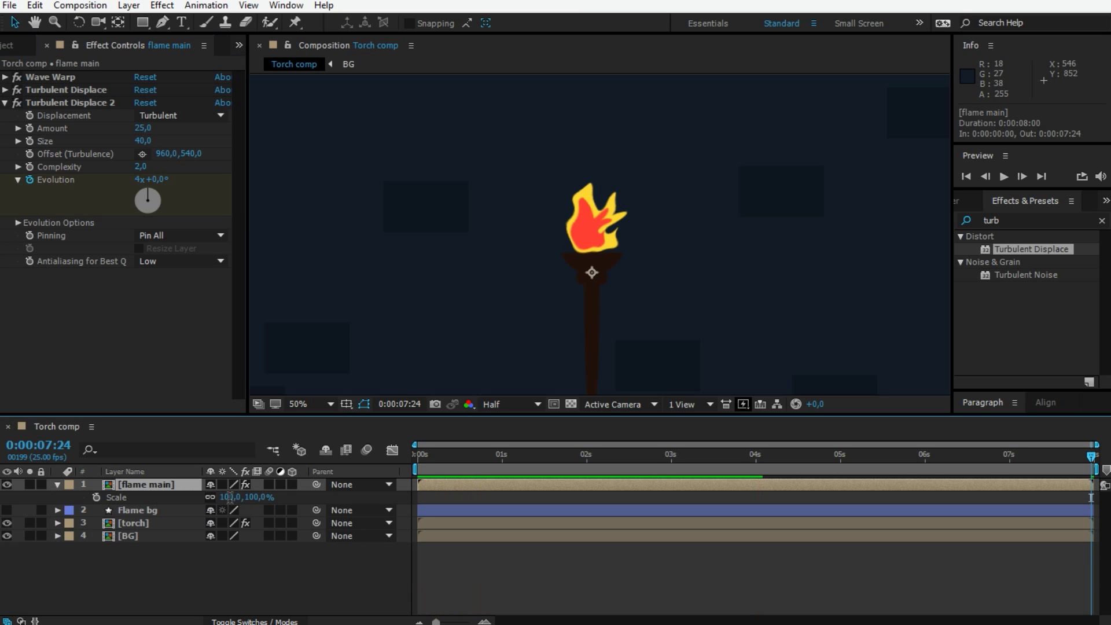
pyautogui.write('5')
pyautogui.click(298, 557)
pyautogui.moveTo(135, 485)
pyautogui.mouseDown()
pyautogui.moveTo(156, 529)
pyautogui.moveTo(170, 531)
pyautogui.mouseUp()
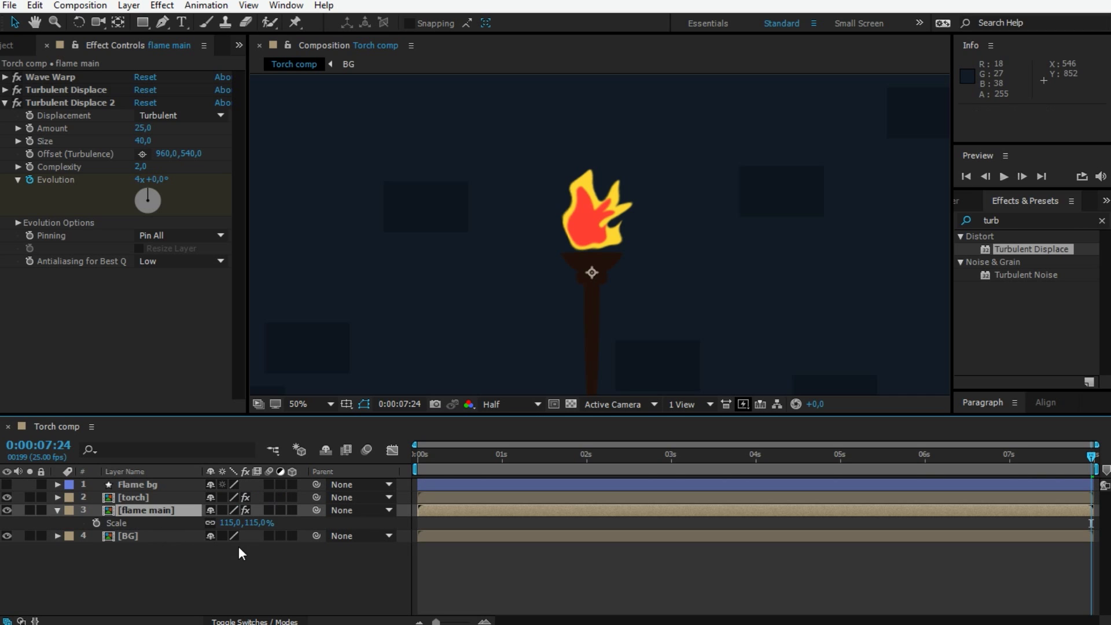
# Nudge flame main down two steps and preview the repositioned flame.
pyautogui.click(214, 569)
pyautogui.click(193, 512)
pyautogui.press('Down')
pyautogui.press('Down')
pyautogui.press('Down')
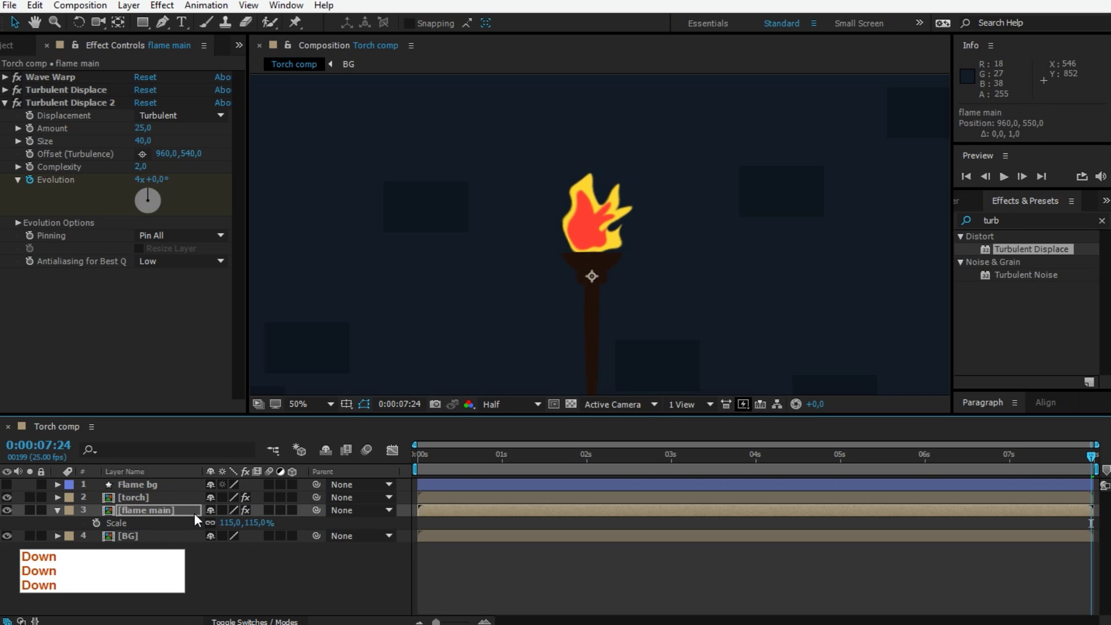
pyautogui.press('Down')
pyautogui.press('Down')
pyautogui.press('space')
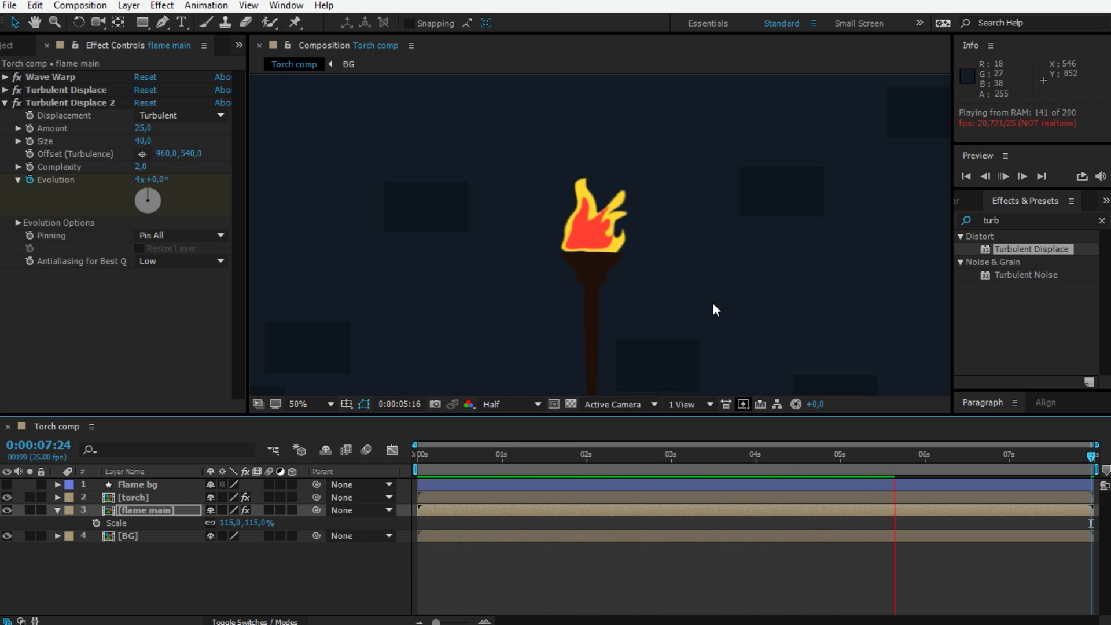
pyautogui.press('space')
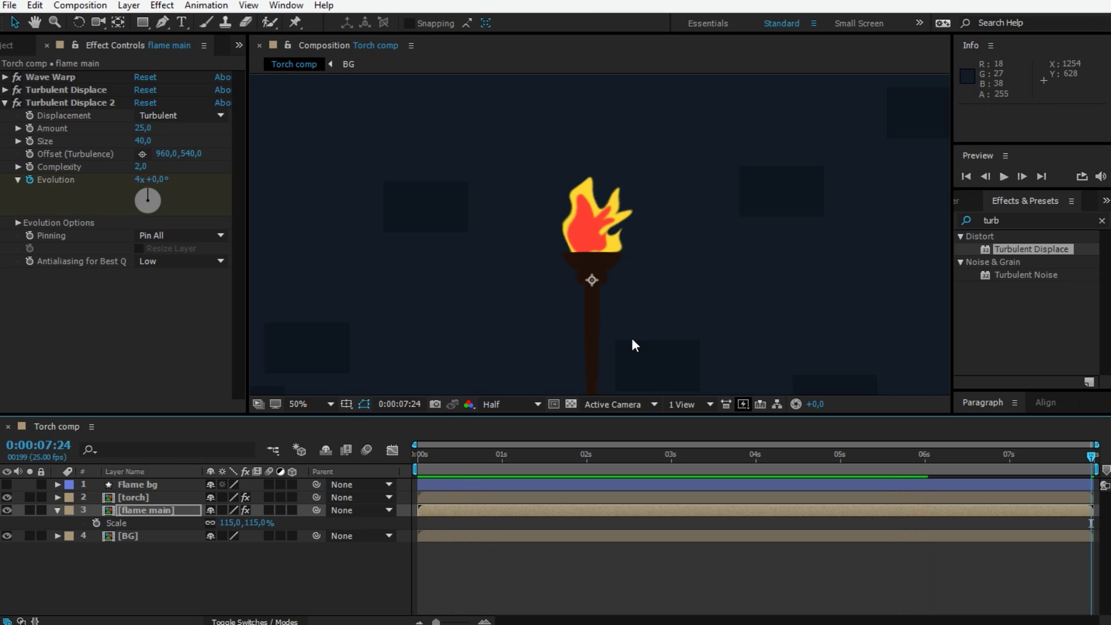
pyautogui.press('space')
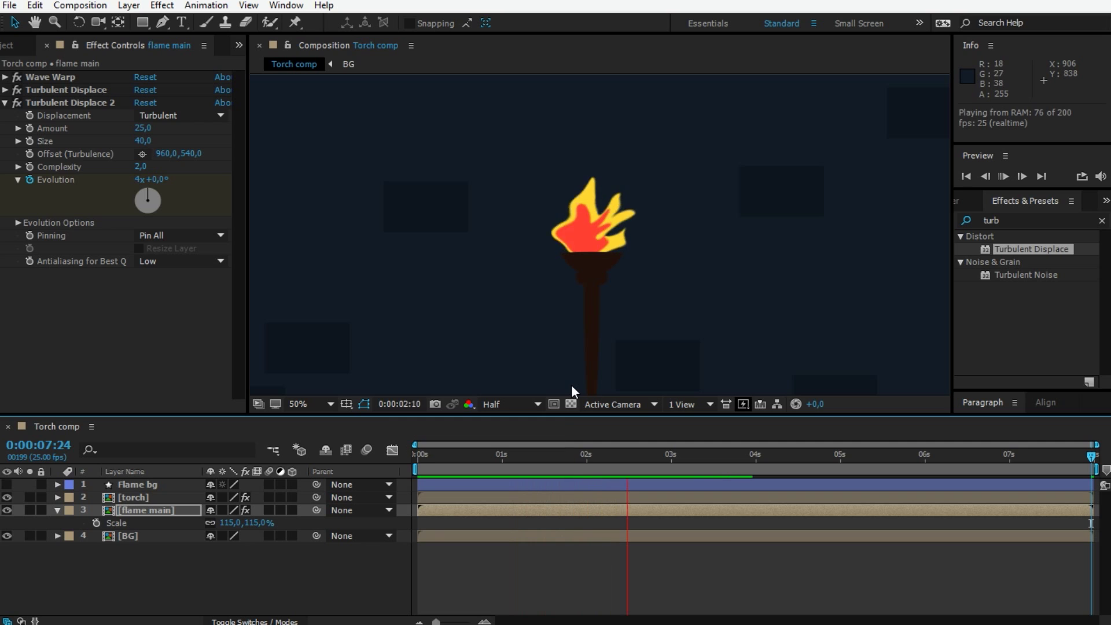
pyautogui.press('space')
# Set flame main's Scale to 110% and nudge it back up two steps, previewing the result.
pyautogui.write('110')
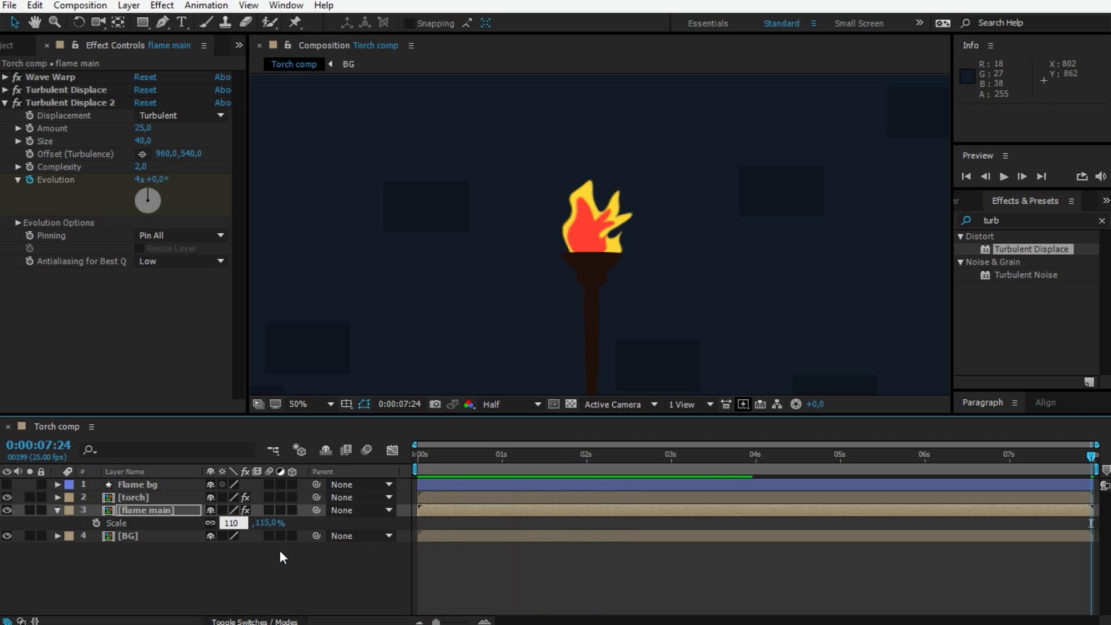
pyautogui.click(281, 551)
pyautogui.click(155, 509)
pyautogui.press('Up')
pyautogui.press('Up')
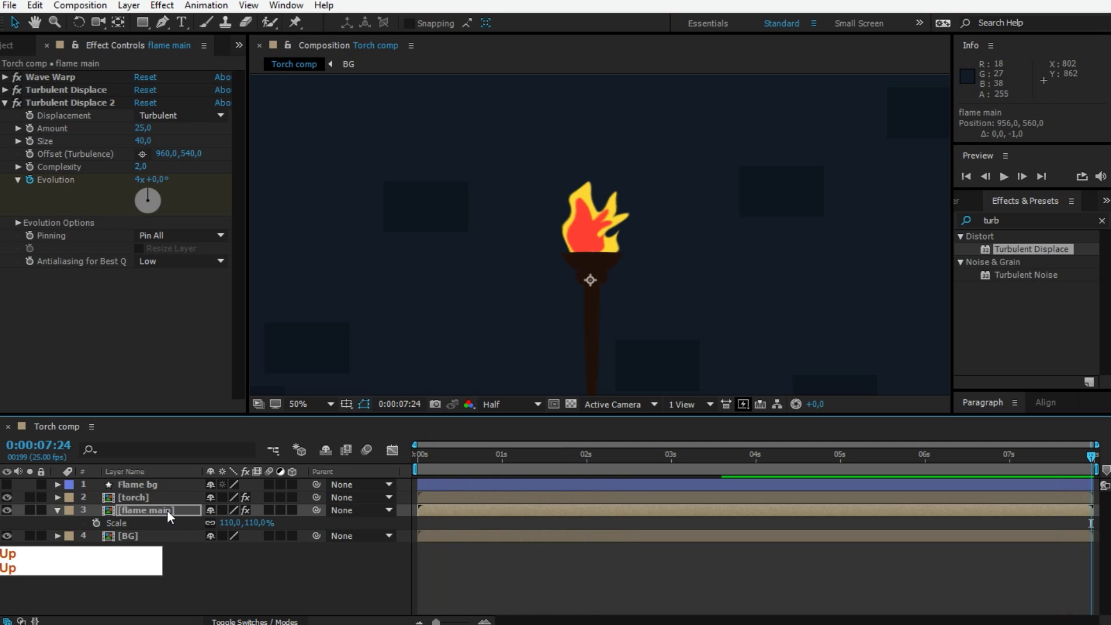
pyautogui.press('Up')
pyautogui.press('space')
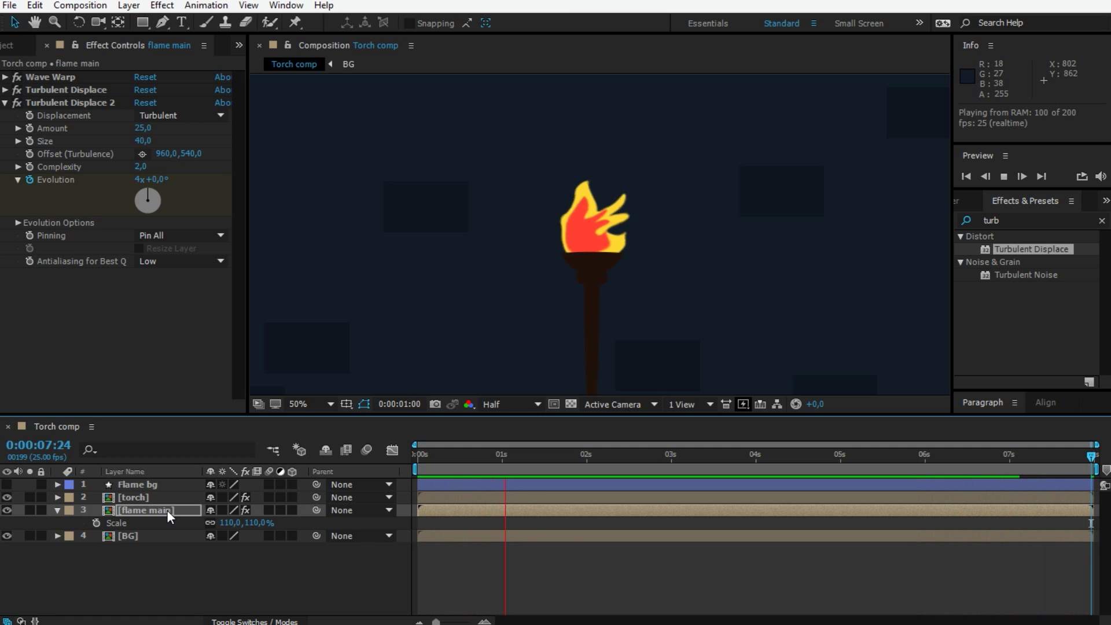
pyautogui.press(',')
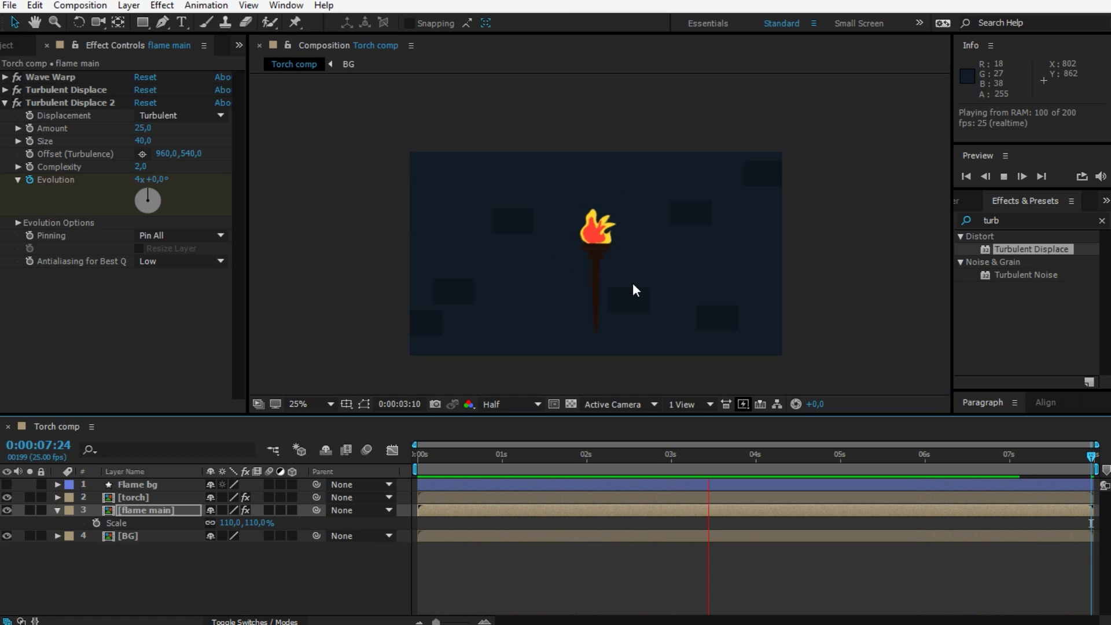
pyautogui.press('.')
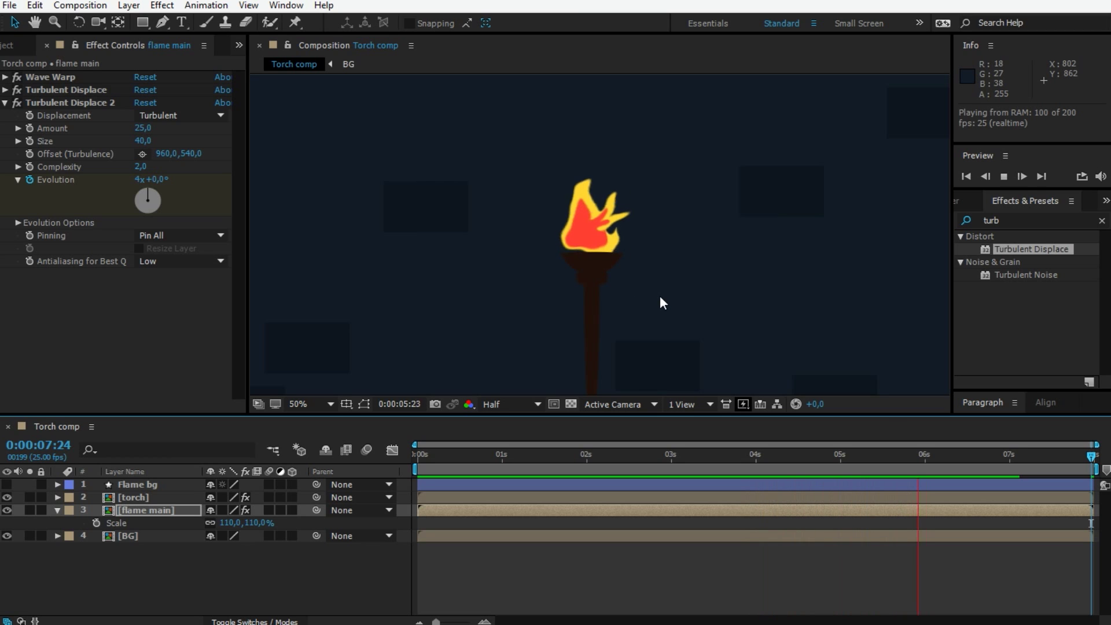
# Make the Flame bg layer visible and move it beneath flame main, above BG.
pyautogui.press('space')
pyautogui.click(141, 507)
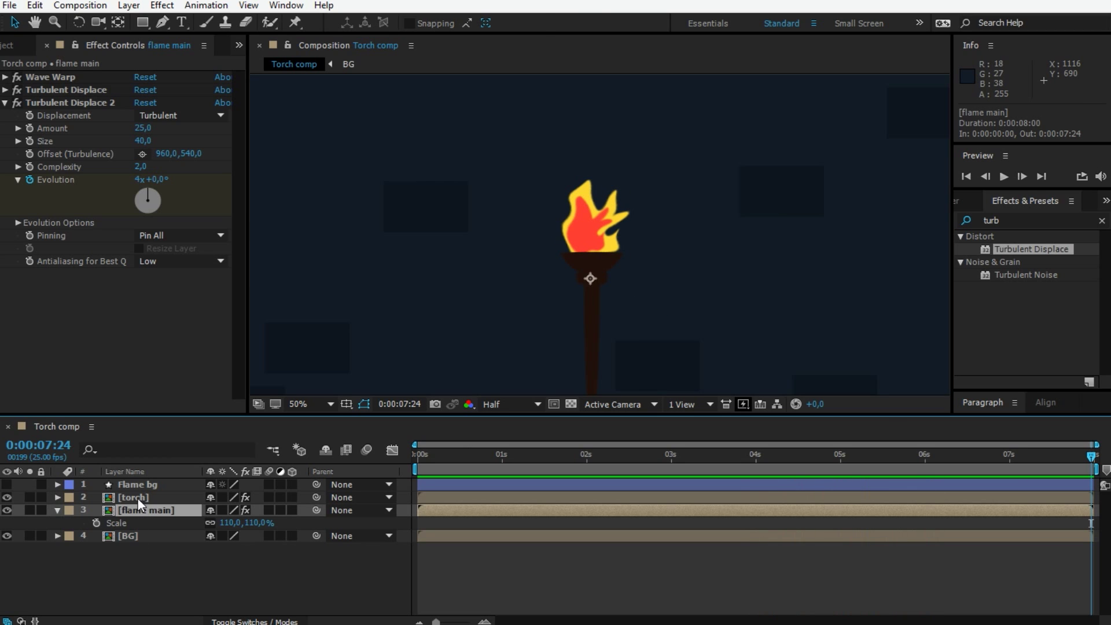
pyautogui.click(130, 484)
pyautogui.click(7, 484)
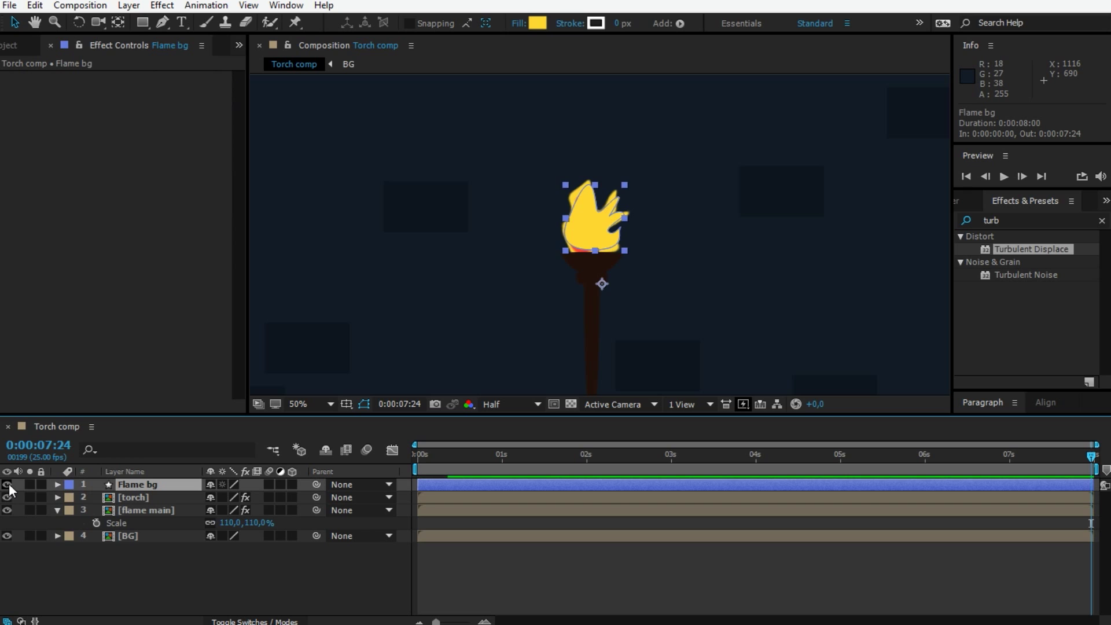
pyautogui.moveTo(142, 488); pyautogui.dragTo(157, 515)
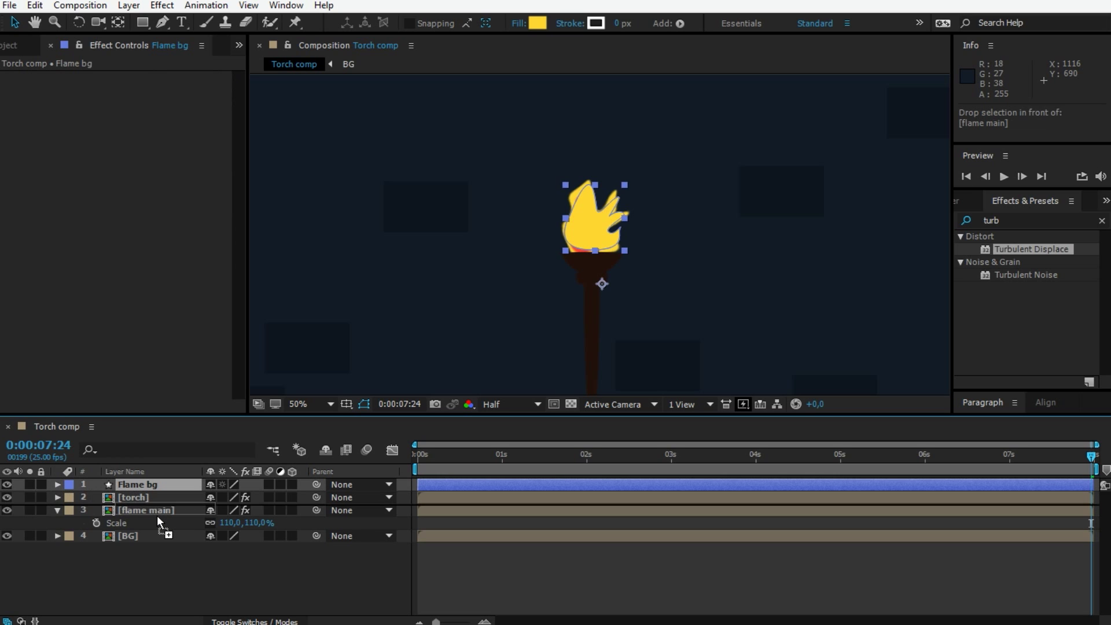
# Copy flame main's Wave Warp and Turbulent Displace effects and paste them onto Flame bg.
pyautogui.click(180, 556)
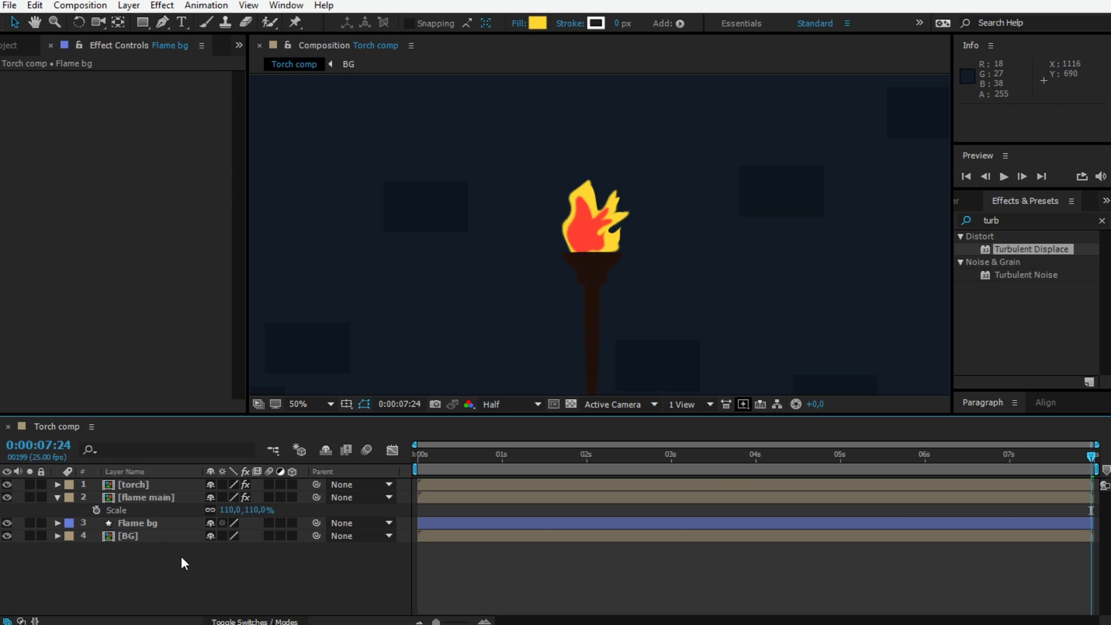
pyautogui.click(141, 497)
pyautogui.click(61, 76)
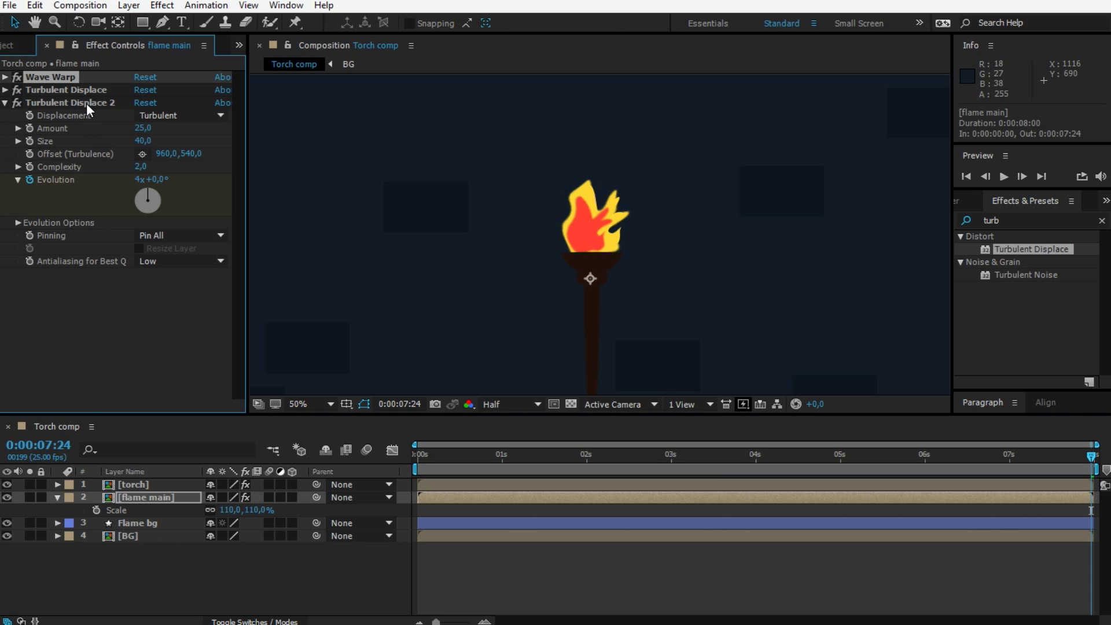
pyautogui.keyDown('shift'); pyautogui.click(80, 91); pyautogui.keyUp('shift')
pyautogui.hotkey('ctrl', 'c')
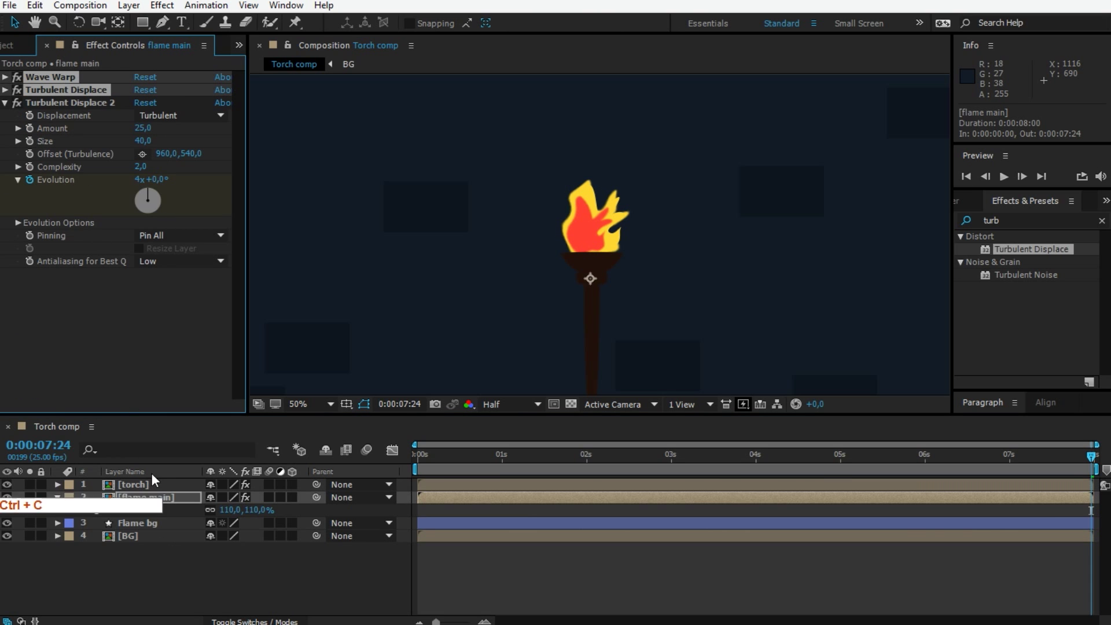
pyautogui.click(146, 523)
pyautogui.hotkey('ctrl', 'v')
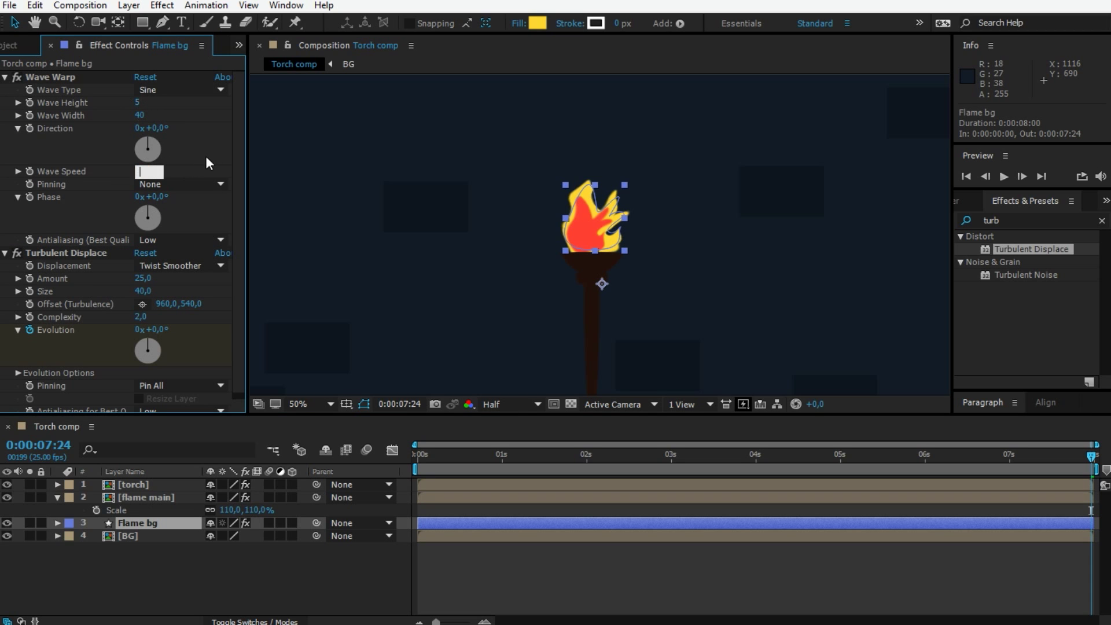
# Confirm Wave Speed 1 and set Flame bg's Turbulent Displace to Twist with Amount 92.
pyautogui.press('Return')
pyautogui.click(5, 77)
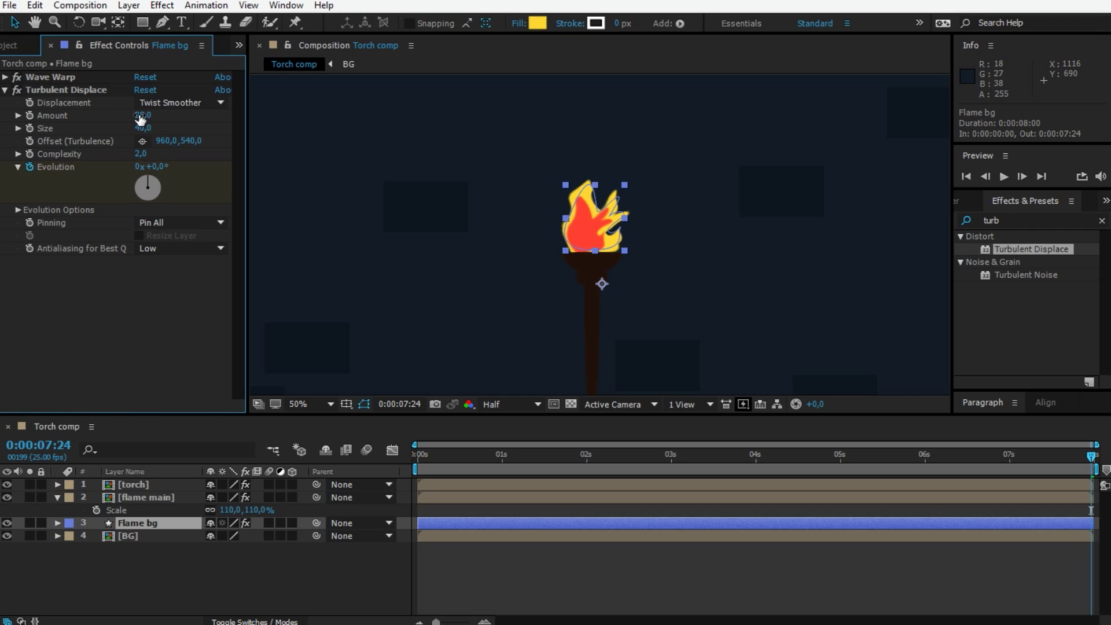
pyautogui.click(192, 106)
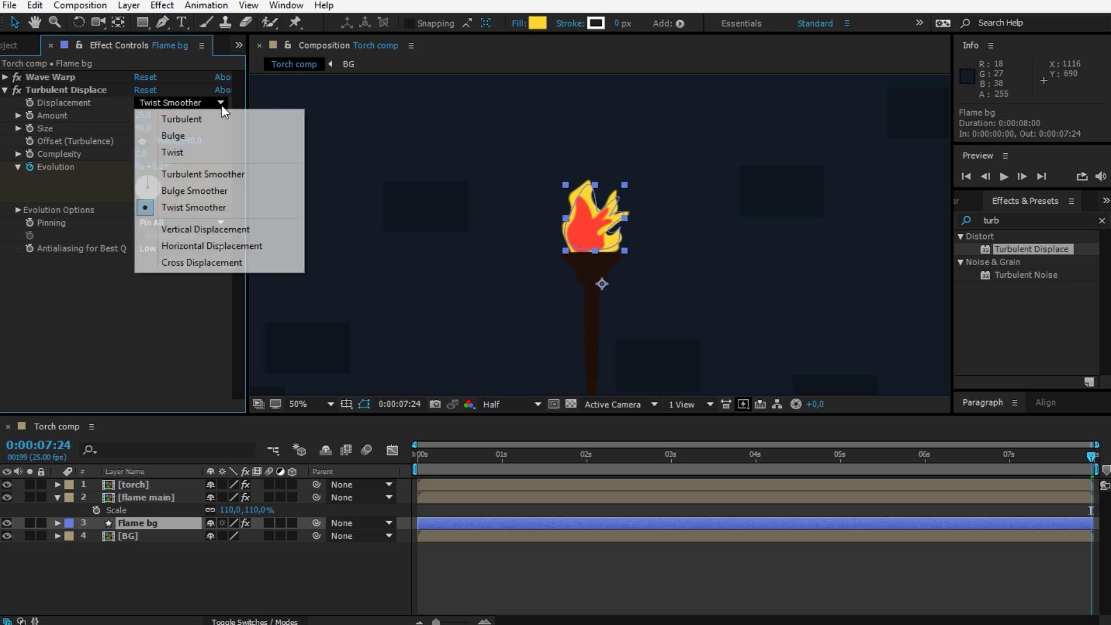
pyautogui.click(186, 149)
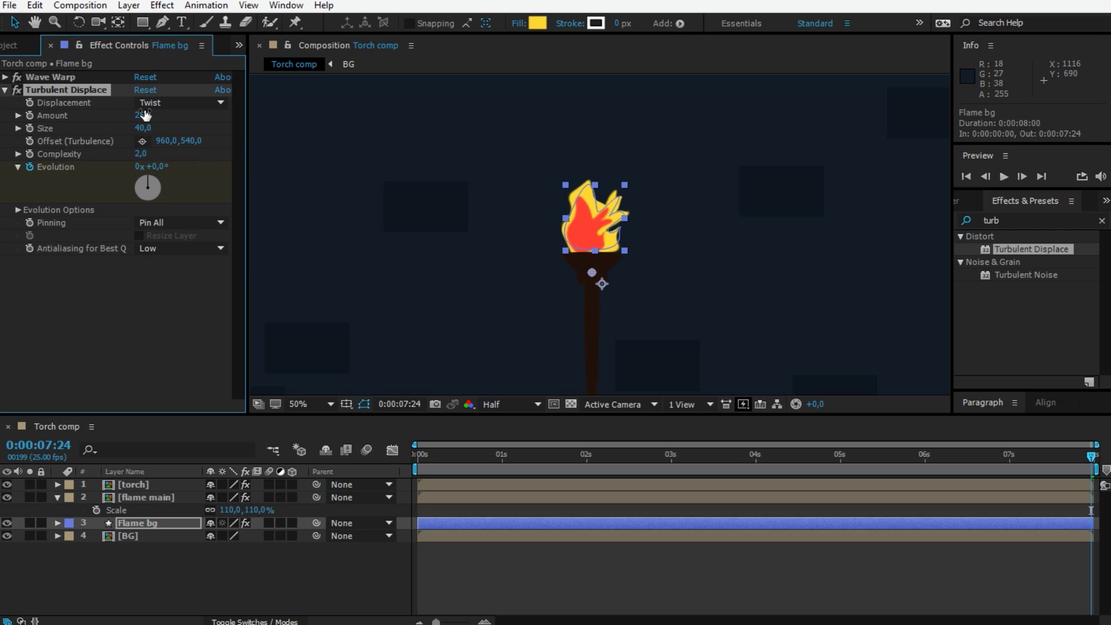
pyautogui.moveTo(154, 117); pyautogui.dragTo(175, 116)
# Return to the comp start, nudge Flame bg slightly upward, and preview the flame animation.
pyautogui.moveTo(483, 462); pyautogui.dragTo(408, 457)
pyautogui.click(564, 579)
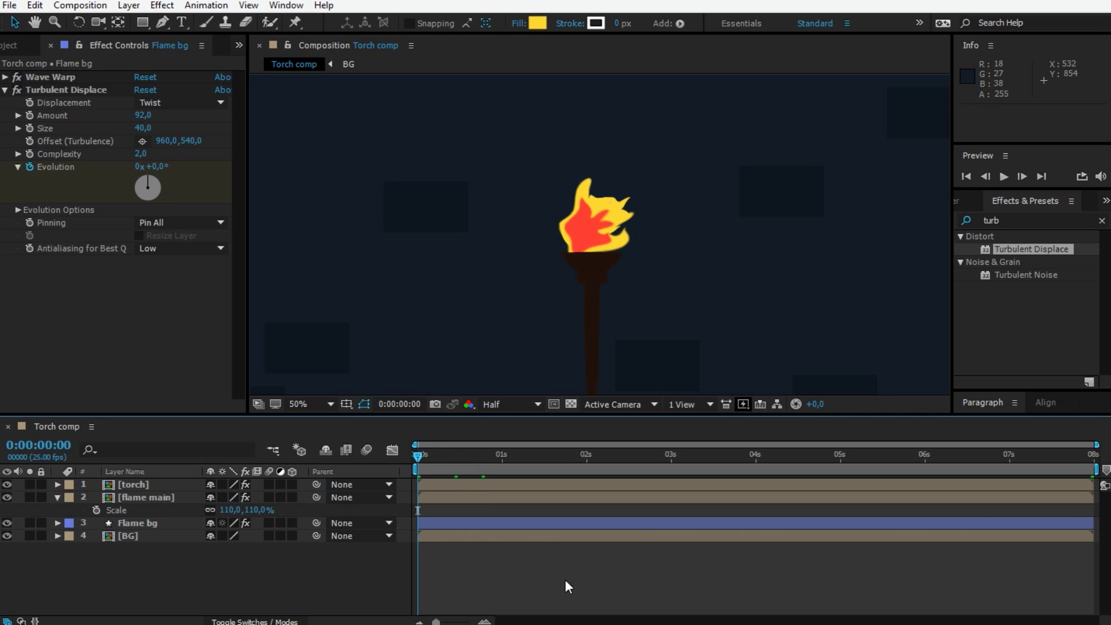
pyautogui.click(148, 522)
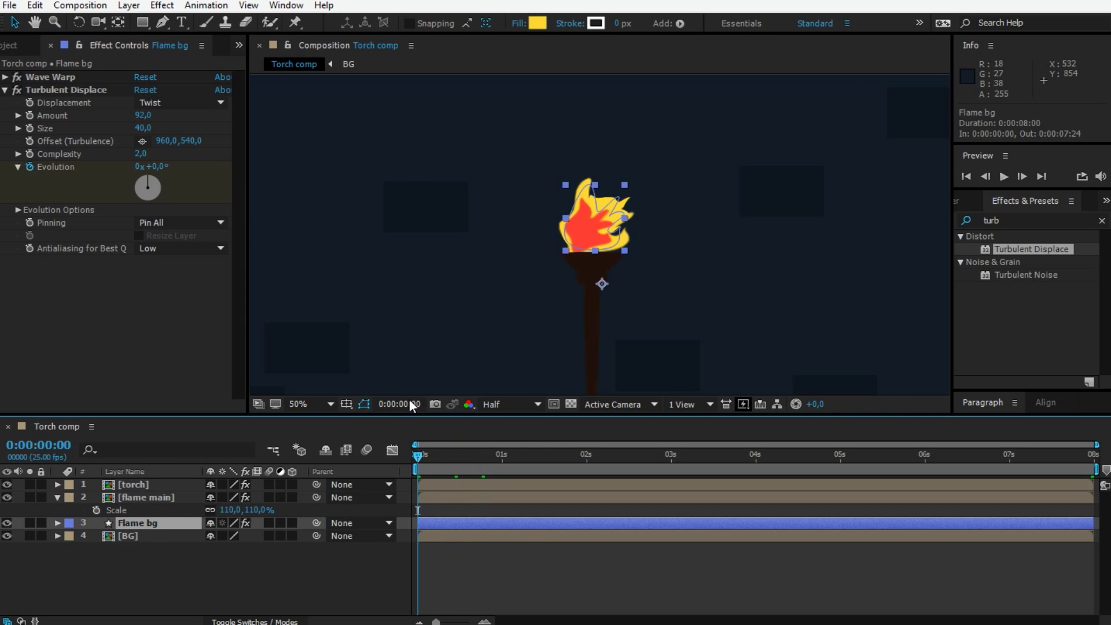
pyautogui.press('Down')
pyautogui.press('Down')
pyautogui.press('Down')
pyautogui.press('Down')
pyautogui.press('Down')
pyautogui.press('Up')
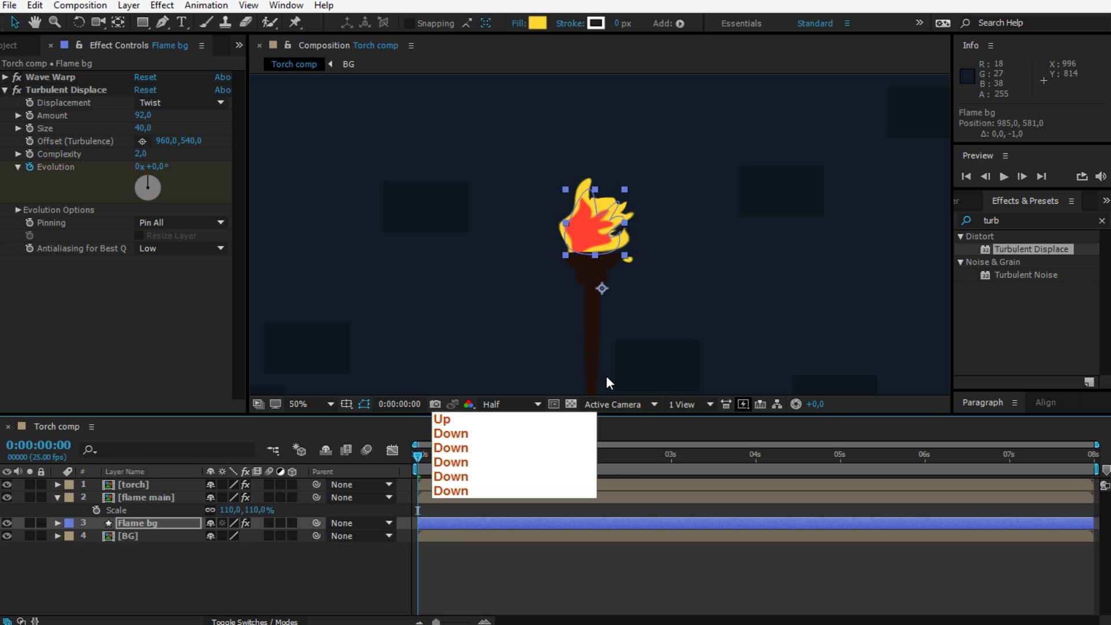
pyautogui.press('Up')
pyautogui.press('Up')
pyautogui.press('Up')
pyautogui.press('Up')
pyautogui.press('Up')
pyautogui.press('Up')
pyautogui.press('space')
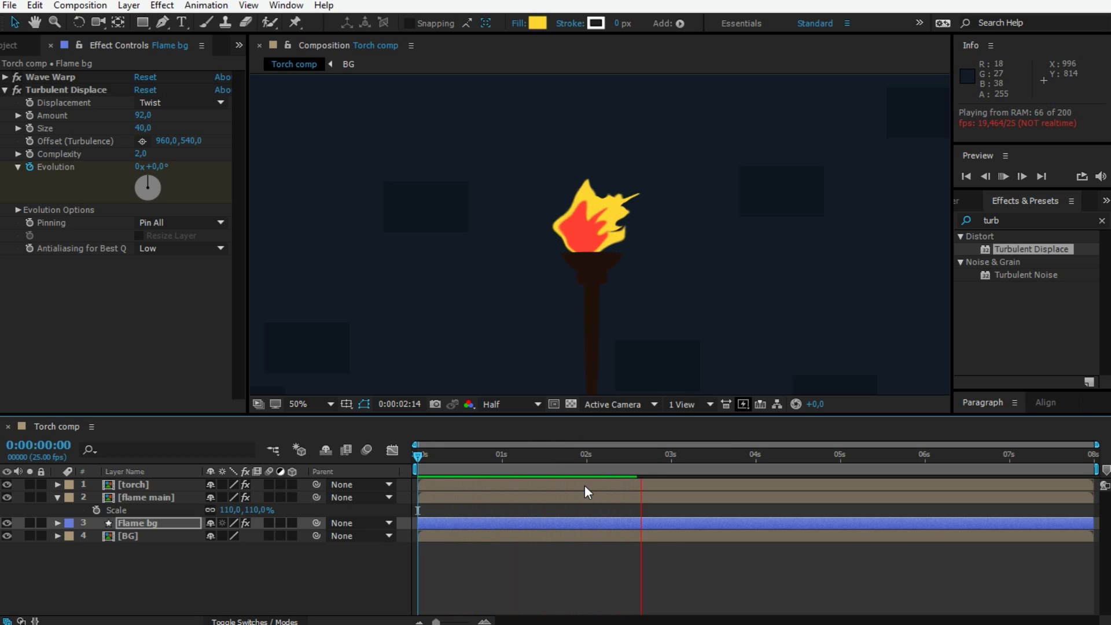
pyautogui.press('space')
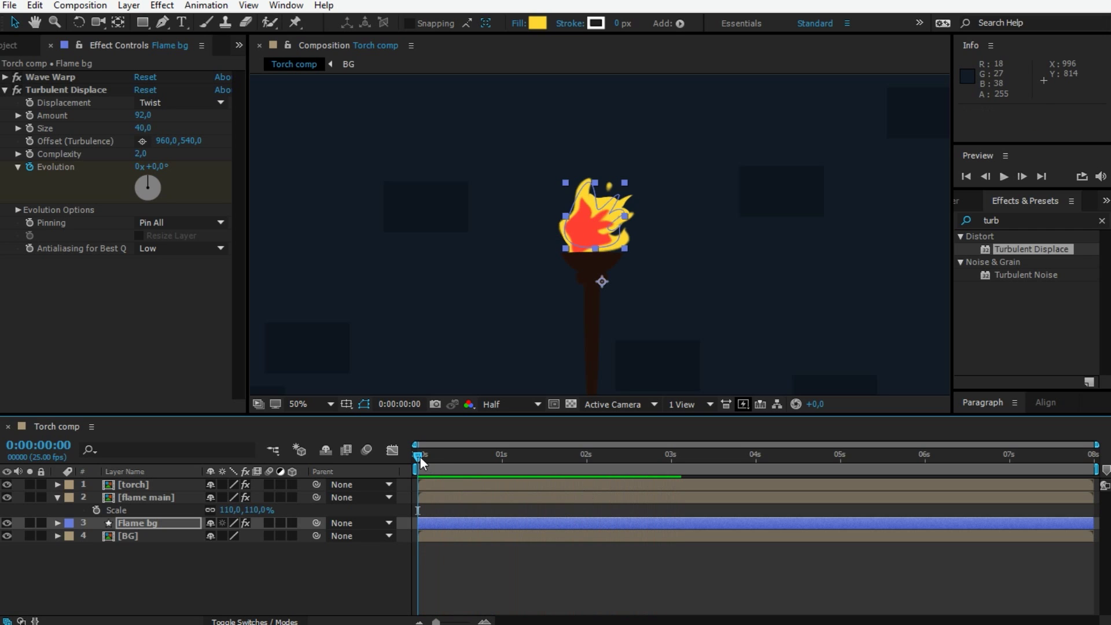
# Keyframe Flame bg's Evolution to 3x at the last frame and preview the flicker.
pyautogui.click(129, 523)
pyautogui.press('u')
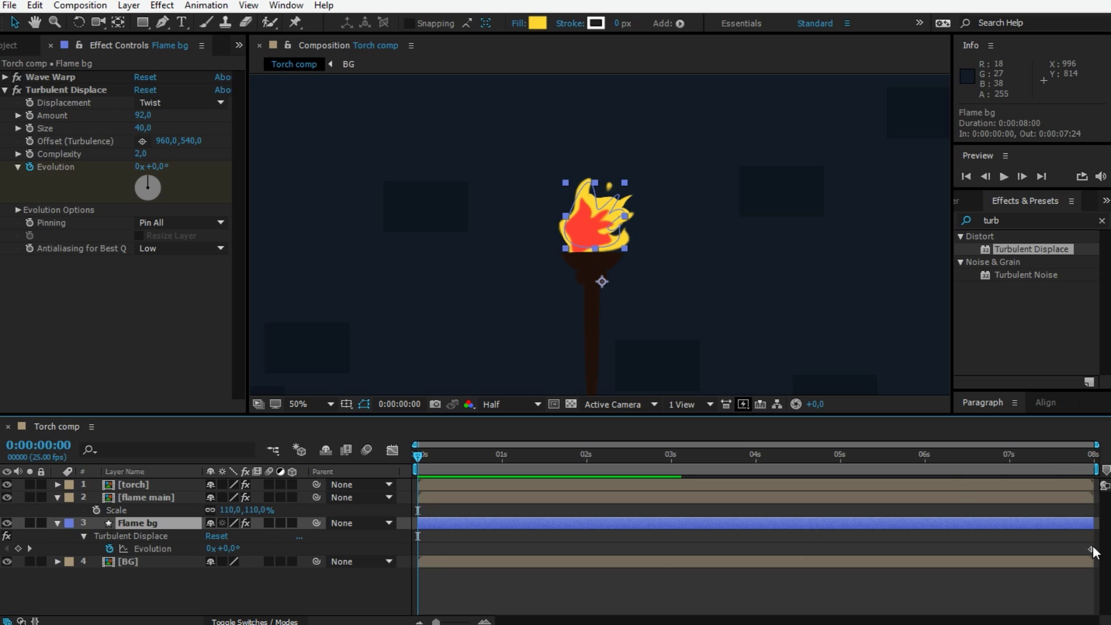
pyautogui.click(204, 580)
pyautogui.click(119, 548)
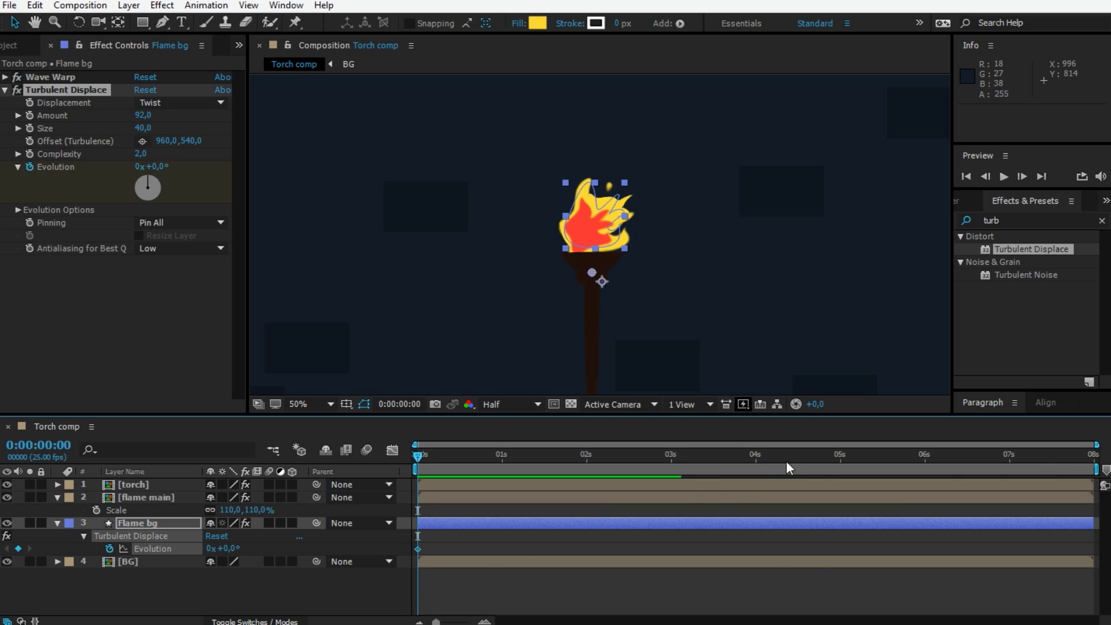
pyautogui.moveTo(786, 467); pyautogui.dragTo(1093, 457)
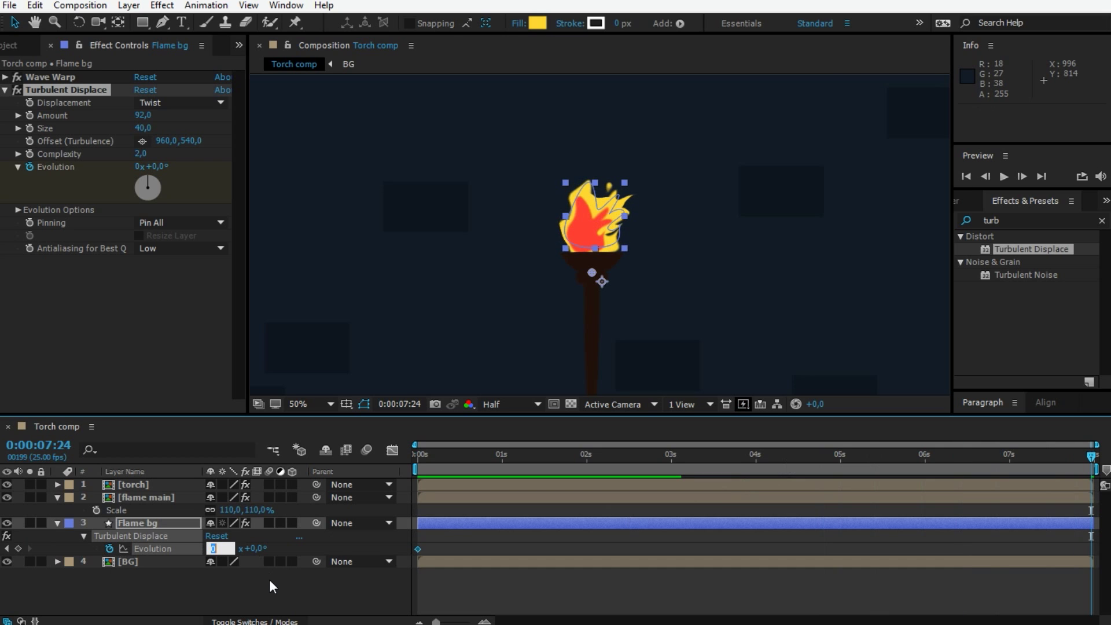
pyautogui.write('3')
pyautogui.click(366, 595)
pyautogui.press('space')
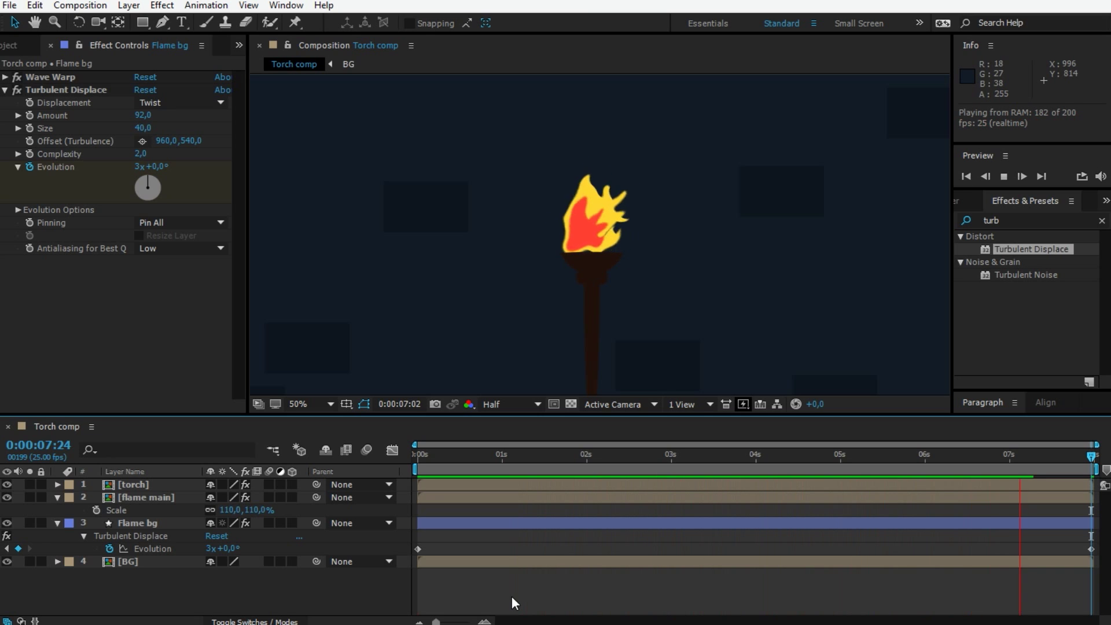
pyautogui.press('space')
# Move the time back to about 6:15 and show only Flame bg's Scale property.
pyautogui.moveTo(994, 461); pyautogui.dragTo(976, 461)
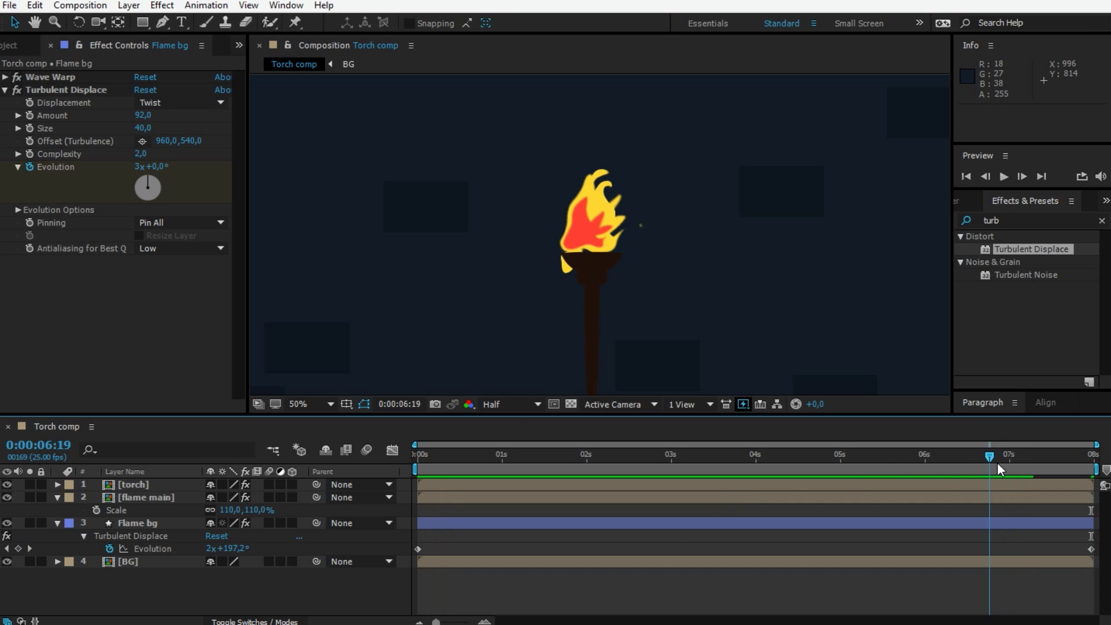
pyautogui.click(146, 525)
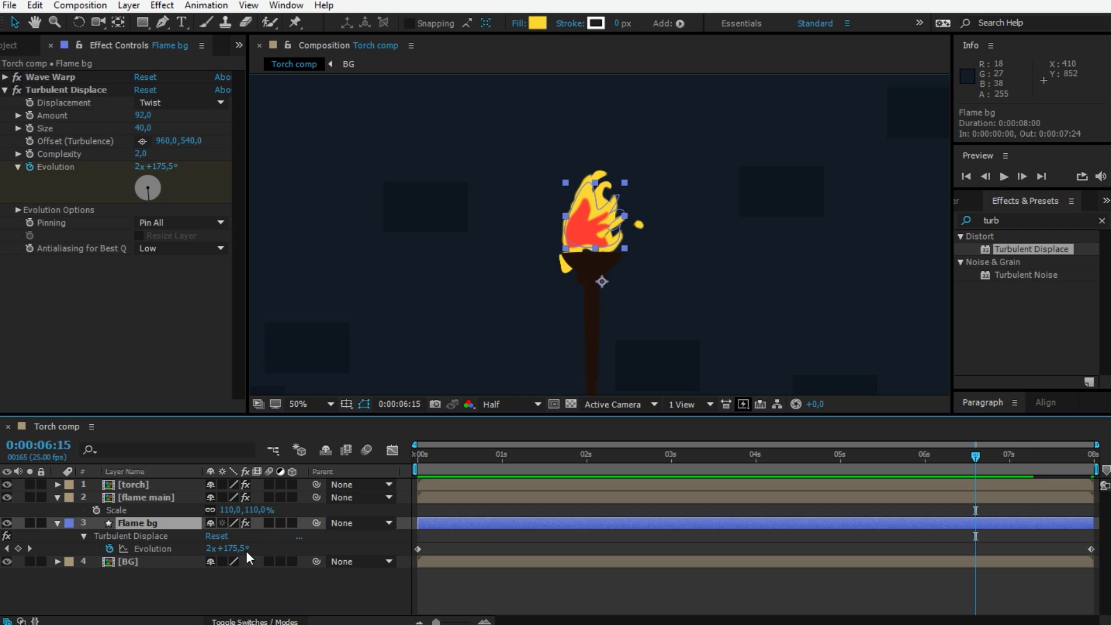
pyautogui.press('s')
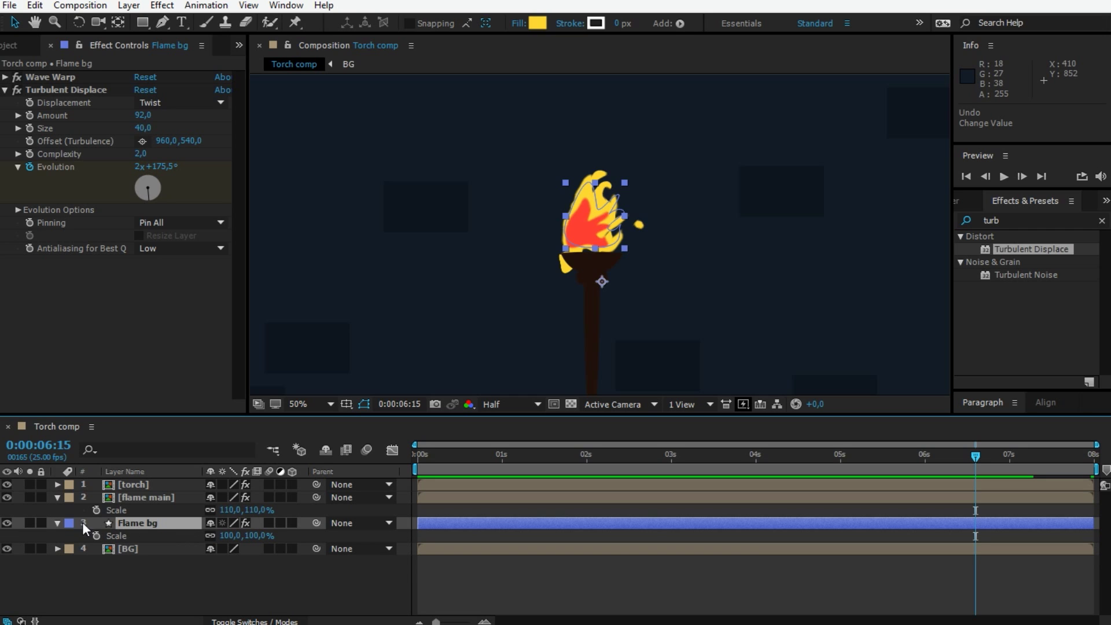
# Draw a rectangular mask over the upper flame area on the Flame bg layer.
pyautogui.click(57, 523)
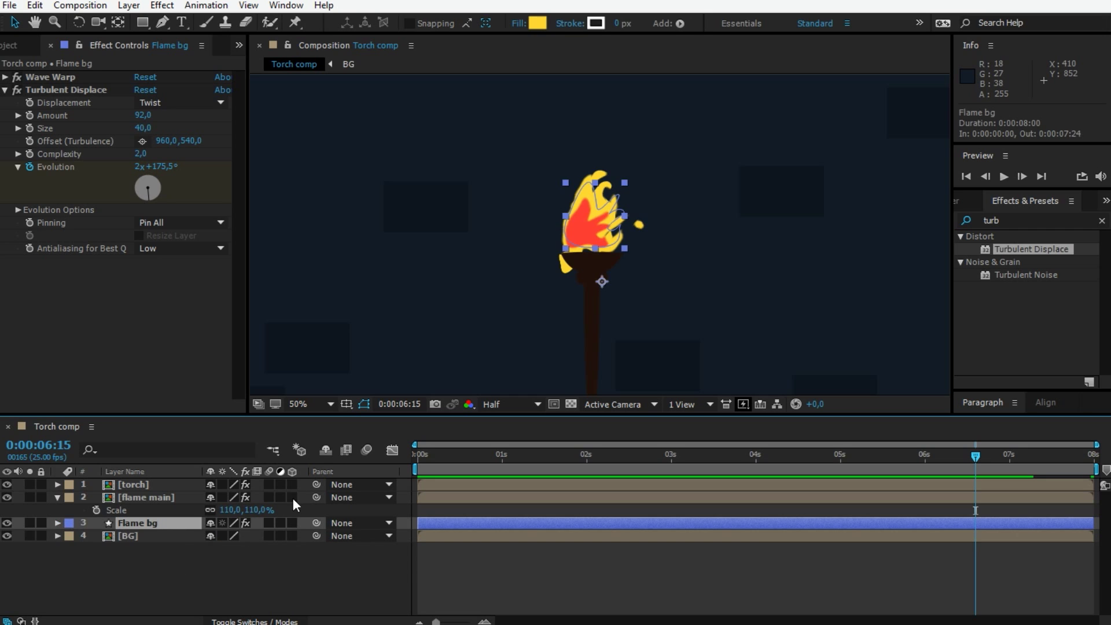
pyautogui.click(140, 23)
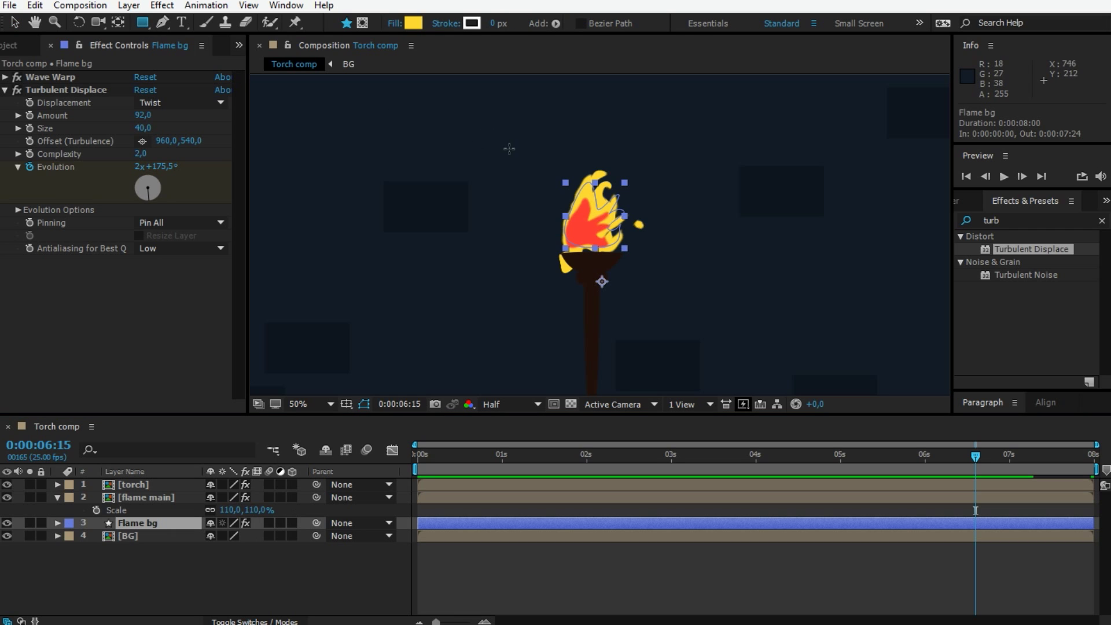
pyautogui.click(363, 23)
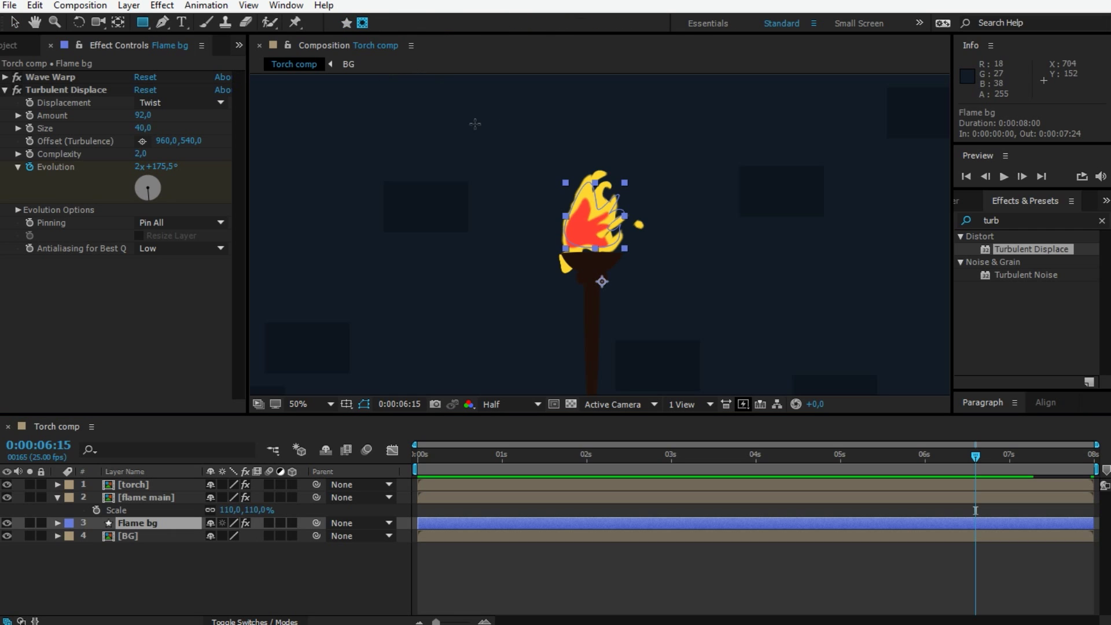
pyautogui.moveTo(451, 128)
pyautogui.mouseDown()
pyautogui.moveTo(754, 242)
pyautogui.moveTo(762, 233)
pyautogui.mouseUp()
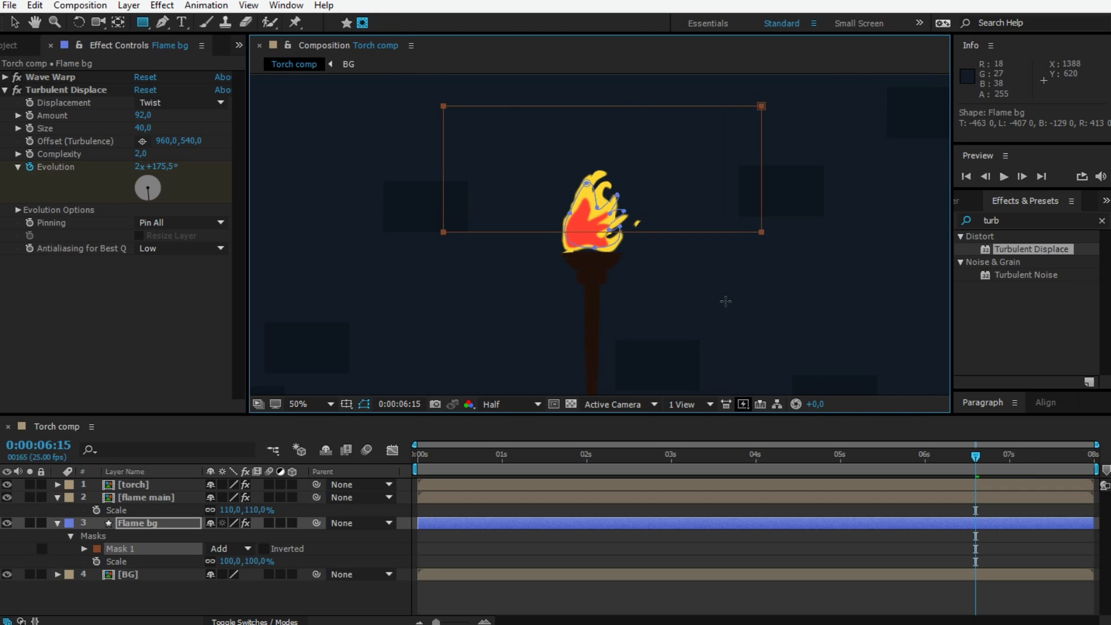
# Preview the masked flame, return to the Selection tool, and collapse both flame layers.
pyautogui.press('space')
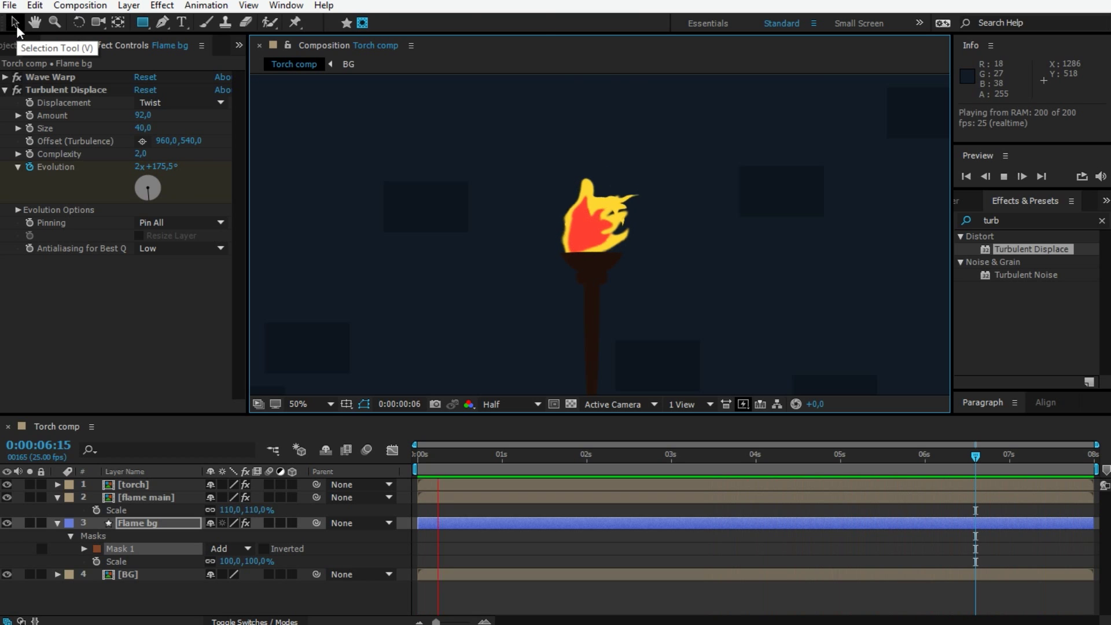
pyautogui.press('space')
pyautogui.click(15, 23)
pyautogui.click(51, 544)
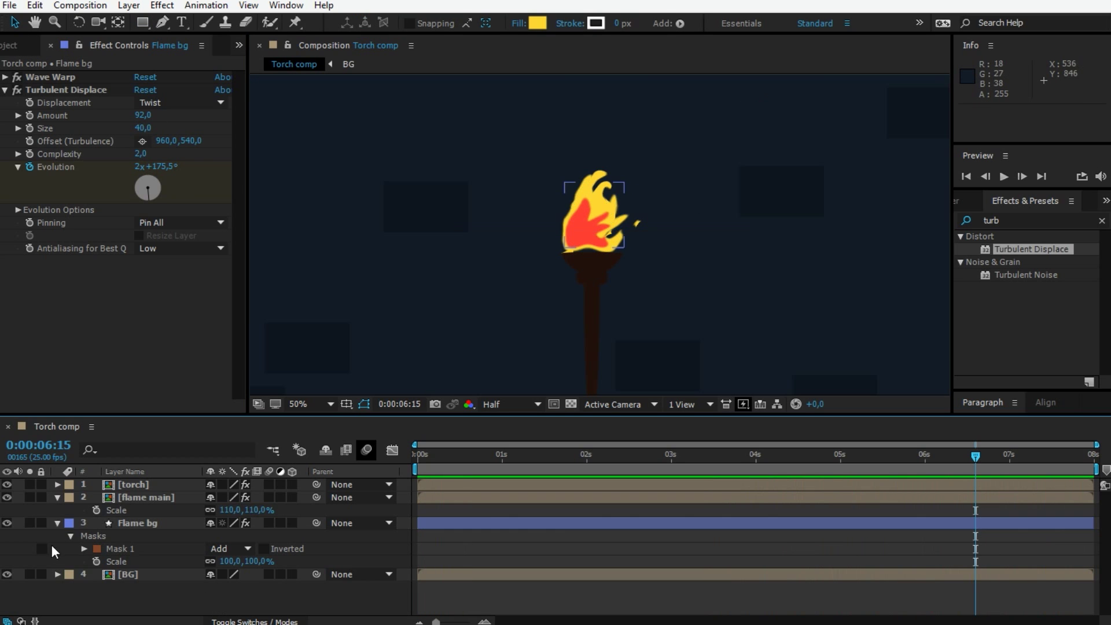
pyautogui.click(57, 523)
pyautogui.click(59, 498)
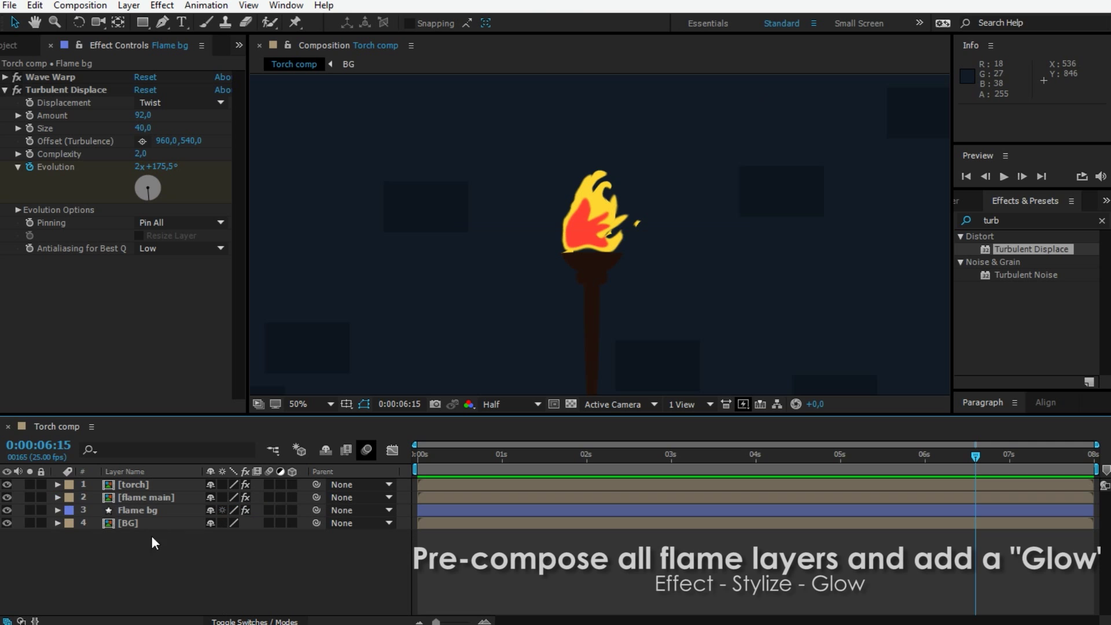
# Pre-compose flame main and Flame bg into a new 'flame full' comp.
pyautogui.click(147, 500)
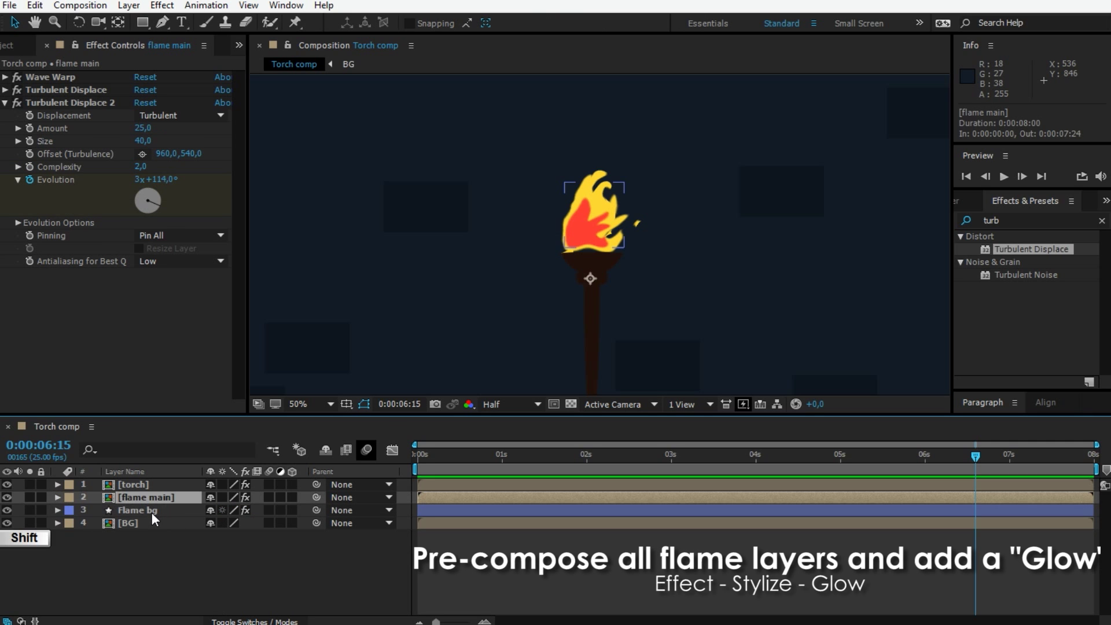
pyautogui.keyDown('shift'); pyautogui.click(152, 511); pyautogui.keyUp('shift')
pyautogui.click(129, 5)
pyautogui.click(213, 570)
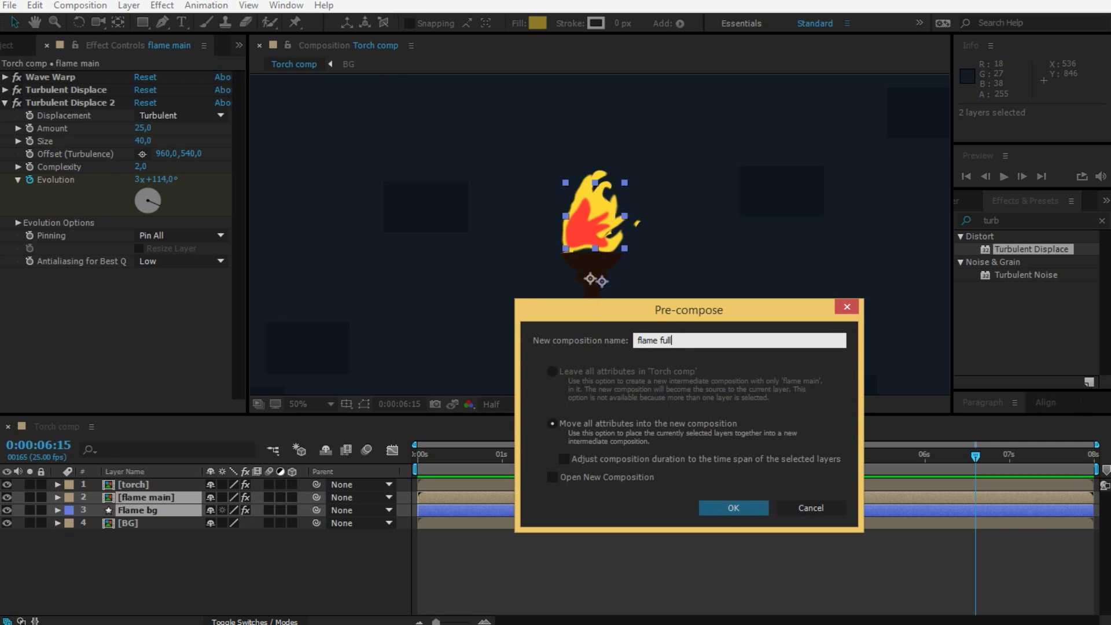
pyautogui.click(728, 509)
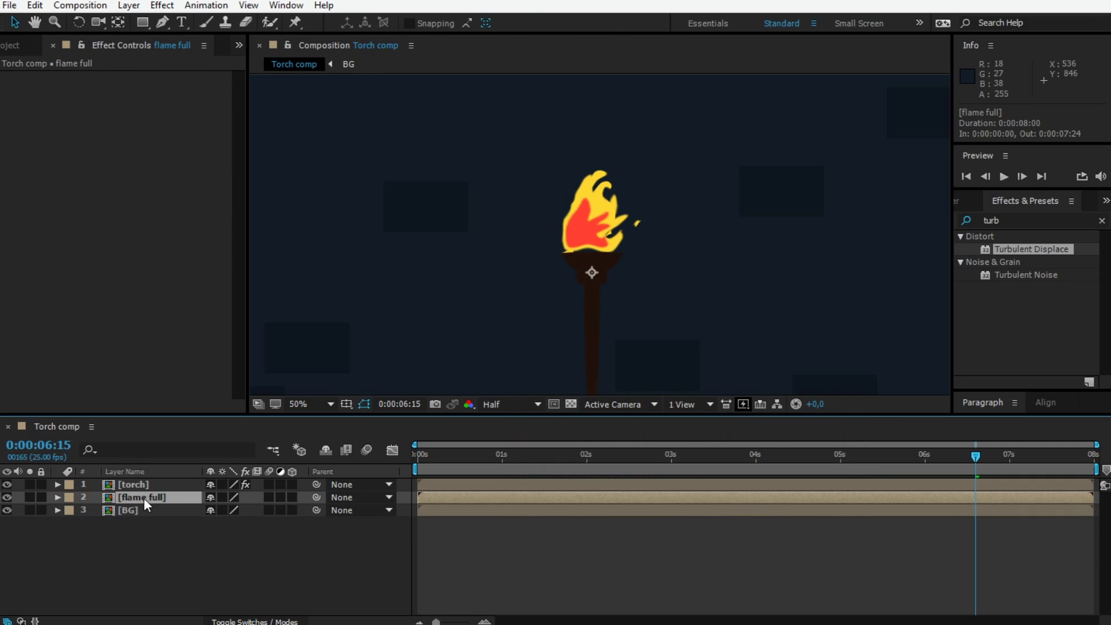
# Apply Glow to flame full with radius 43, threshold 78.4% and intensity 0.5.
pyautogui.moveTo(1004, 223); pyautogui.dragTo(982, 222)
pyautogui.write('glow')
pyautogui.scroll(-5, 1036, 293)
pyautogui.scroll(-3, 1036, 293)
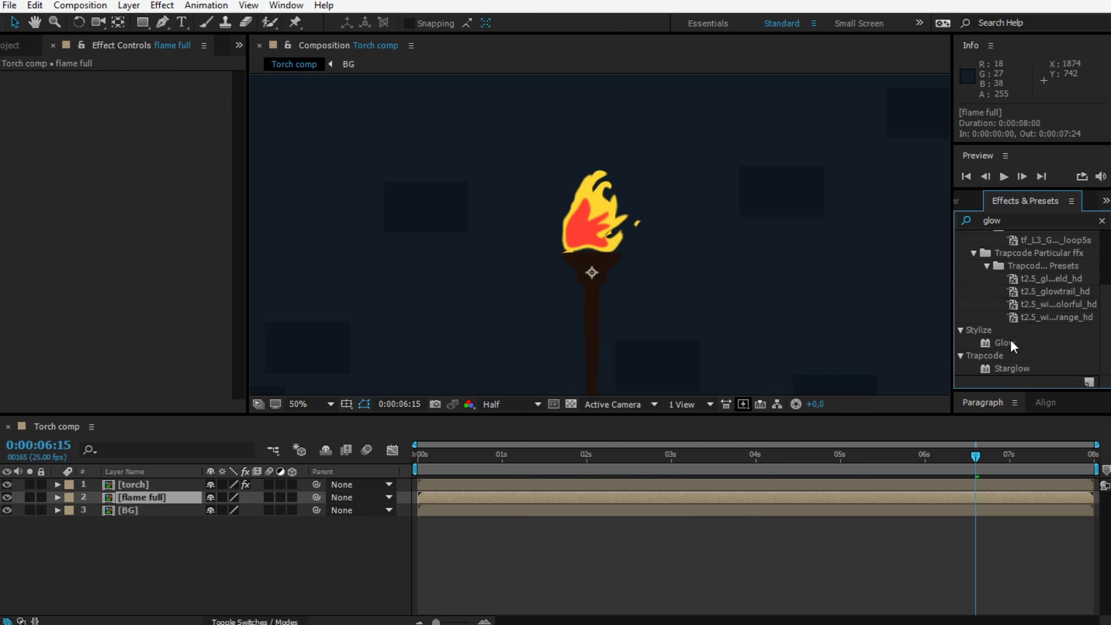
pyautogui.moveTo(1010, 342); pyautogui.dragTo(217, 447)
pyautogui.moveTo(137, 492); pyautogui.dragTo(138, 494)
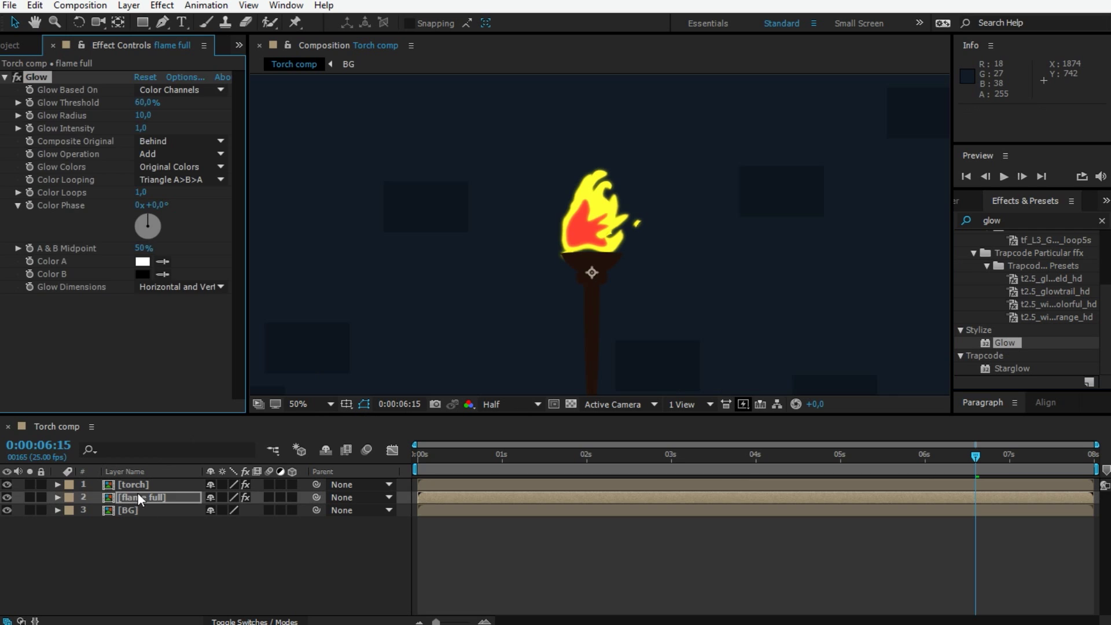
pyautogui.moveTo(145, 118)
pyautogui.mouseDown()
pyautogui.moveTo(178, 126)
pyautogui.moveTo(125, 136)
pyautogui.mouseUp()
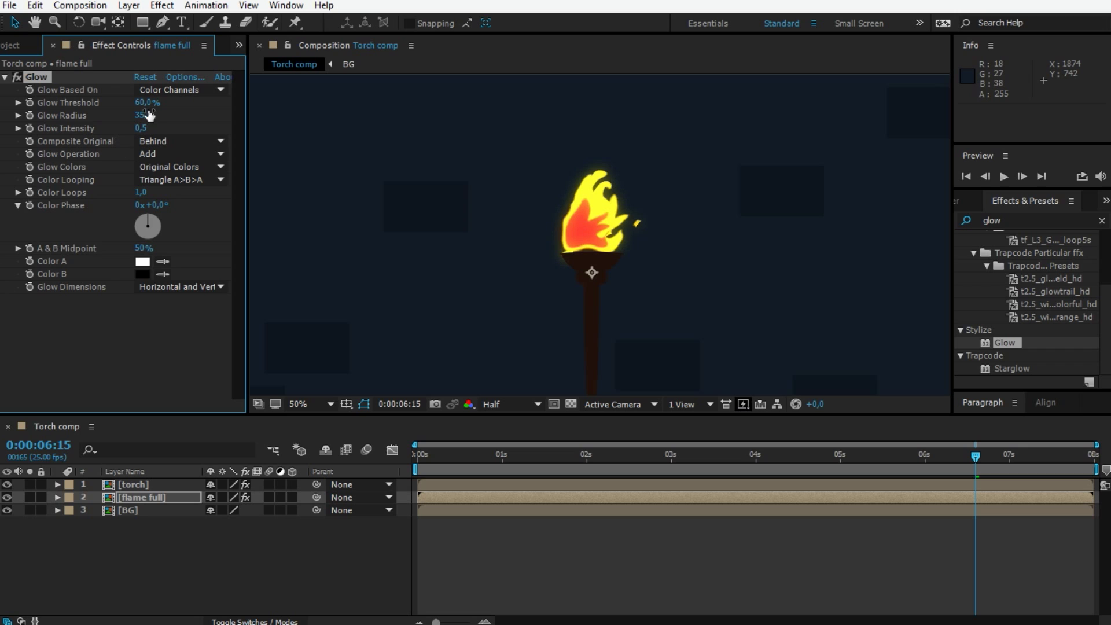
pyautogui.moveTo(174, 100); pyautogui.dragTo(148, 115)
# Duplicate the Glow as Glow 2 with radius 392, threshold 43.9% and intensity 0.4.
pyautogui.click(44, 79)
pyautogui.hotkey('ctrl', 'd')
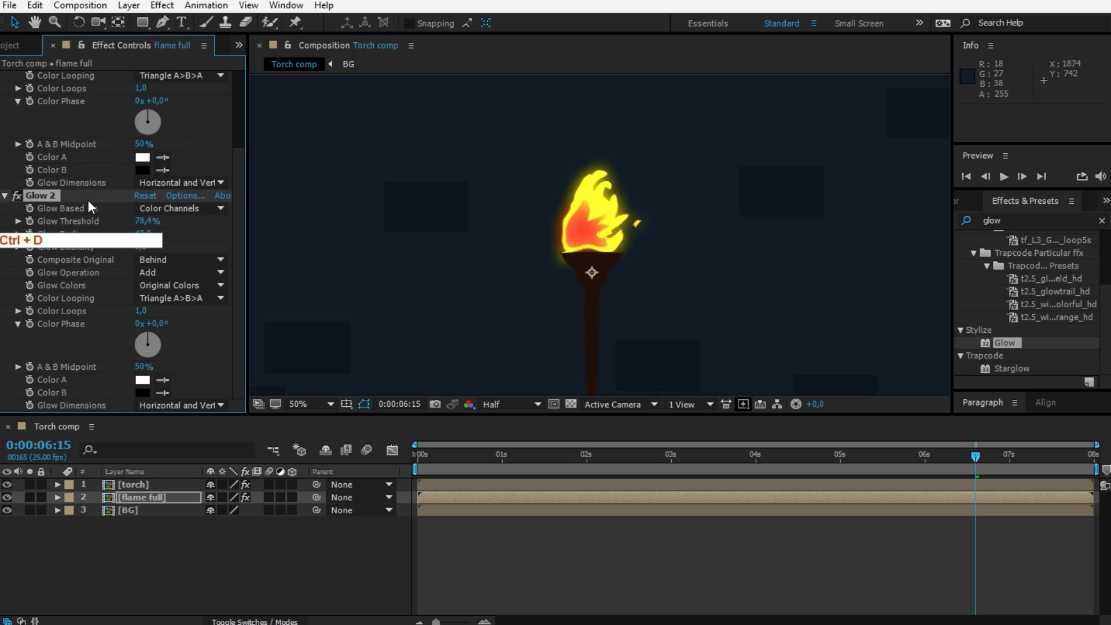
pyautogui.moveTo(141, 233)
pyautogui.mouseDown()
pyautogui.moveTo(303, 223)
pyautogui.moveTo(266, 282)
pyautogui.mouseUp()
pyautogui.moveTo(135, 220)
pyautogui.mouseDown()
pyautogui.moveTo(62, 222)
pyautogui.moveTo(146, 260)
pyautogui.moveTo(155, 246)
pyautogui.mouseUp()
pyautogui.moveTo(174, 246)
pyautogui.mouseDown()
pyautogui.moveTo(123, 246)
pyautogui.moveTo(218, 225)
pyautogui.mouseUp()
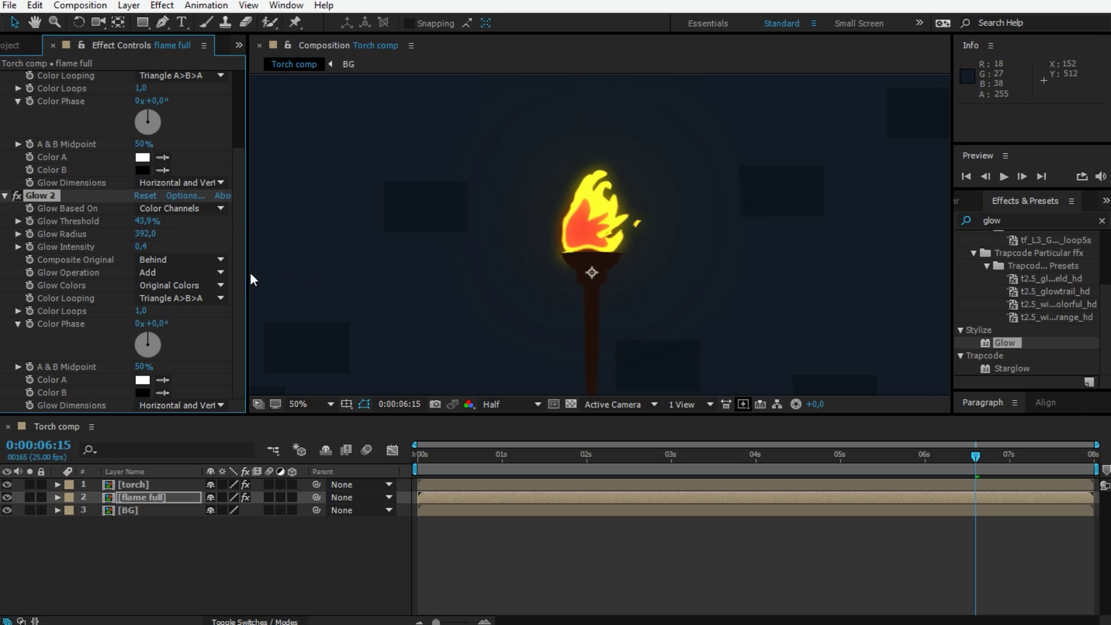
# Collapse both Glow effects' settings and clear the flame layer selection.
pyautogui.scroll(2, 237, 255)
pyautogui.scroll(2, 180, 173)
pyautogui.click(5, 77)
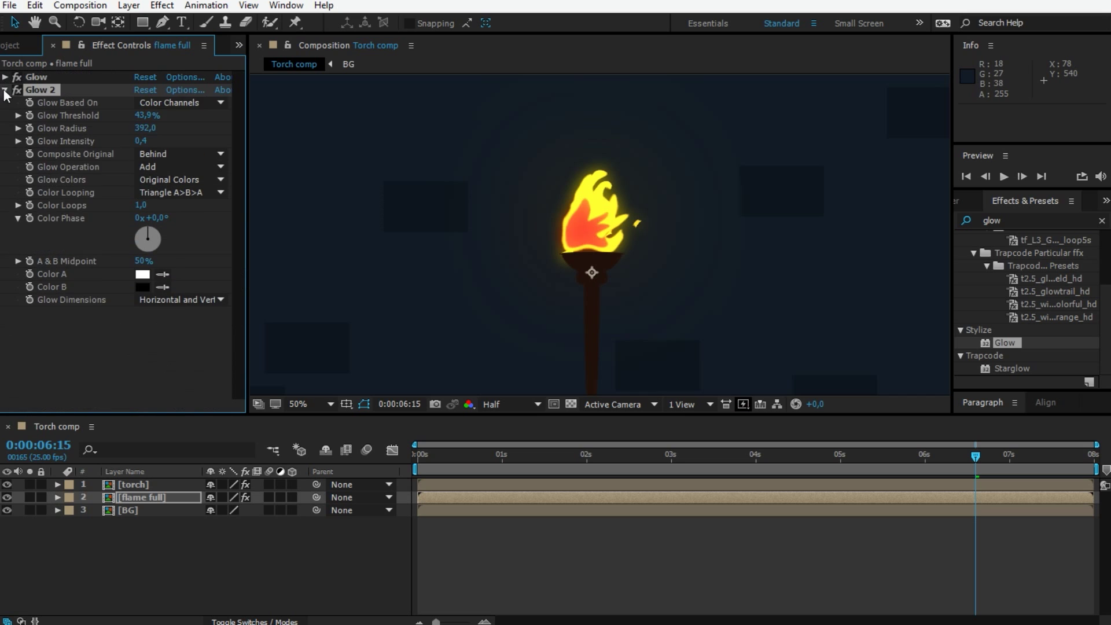
pyautogui.click(5, 90)
pyautogui.click(549, 547)
pyautogui.scroll(-1, 613, 254)
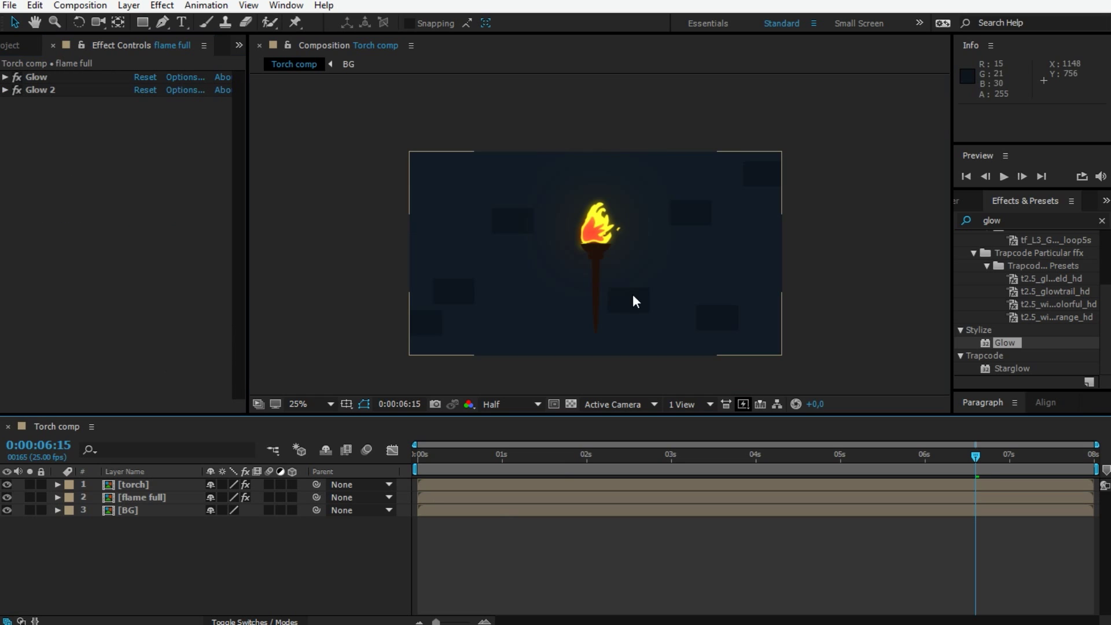
pyautogui.press('h')
pyautogui.scroll(-1, 571, 240)
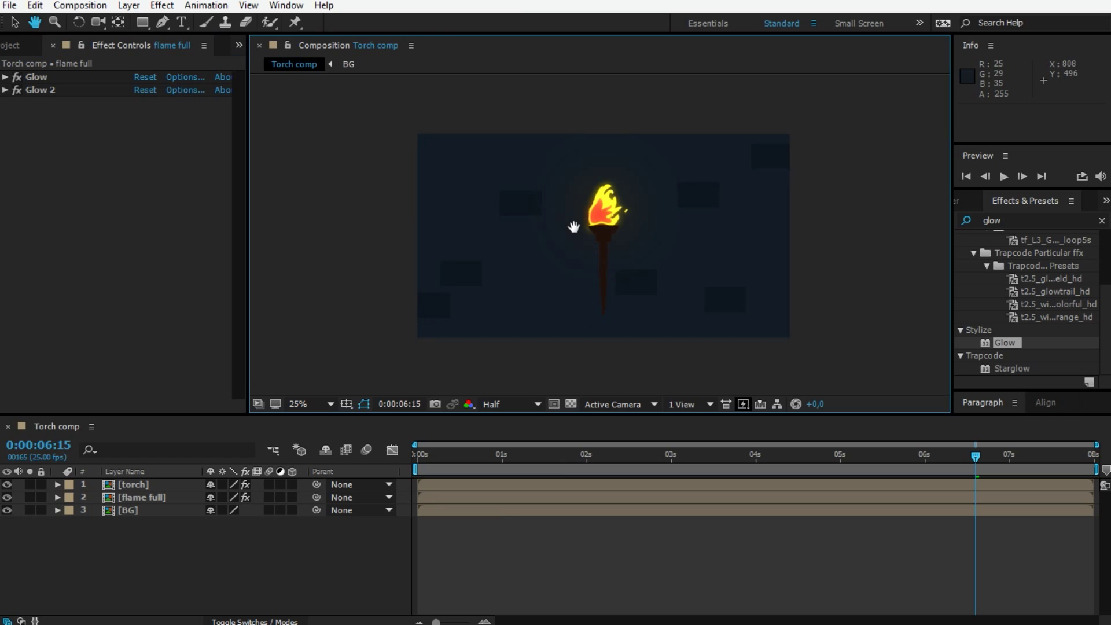
pyautogui.scroll(1, 584, 234)
pyautogui.scroll(1, 603, 261)
pyautogui.scroll(-1, 607, 243)
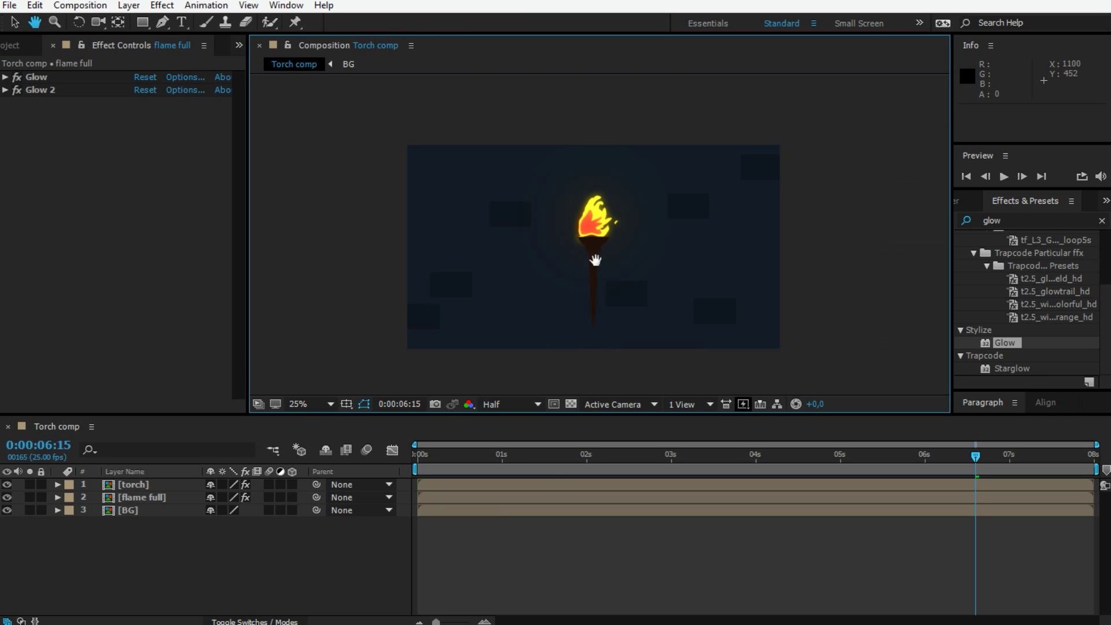
# Set the viewer magnification to 33.3% and bring up the Layer menu.
pyautogui.click(324, 403)
pyautogui.click(324, 252)
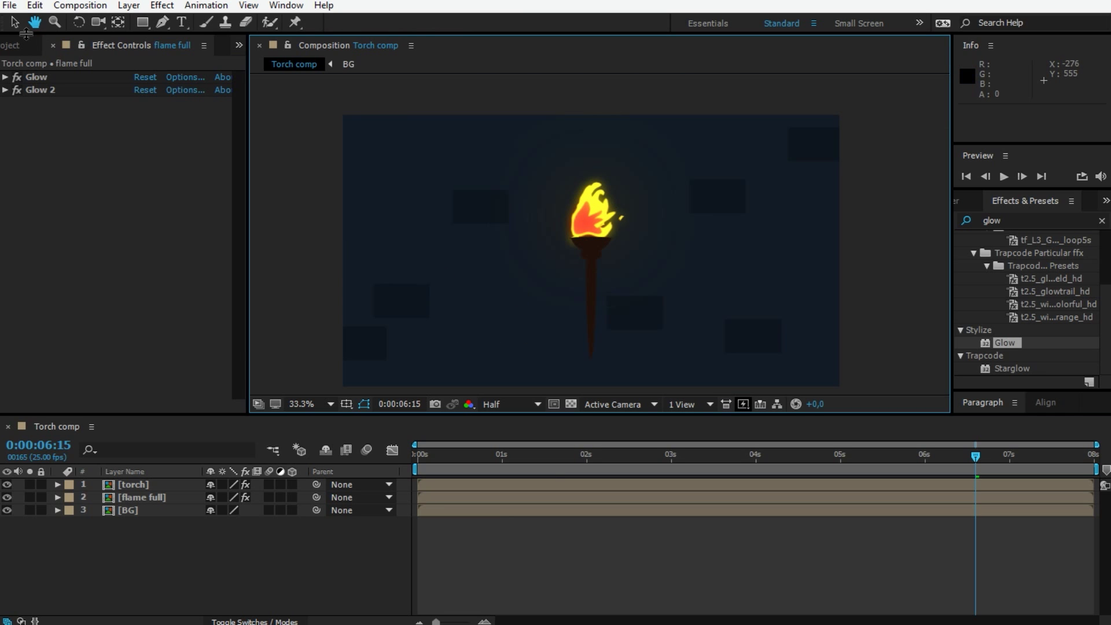
pyautogui.click(129, 5)
# Add a new adjustment layer and draw an elliptical Mask 1 around the torch.
pyautogui.moveTo(347, 22)
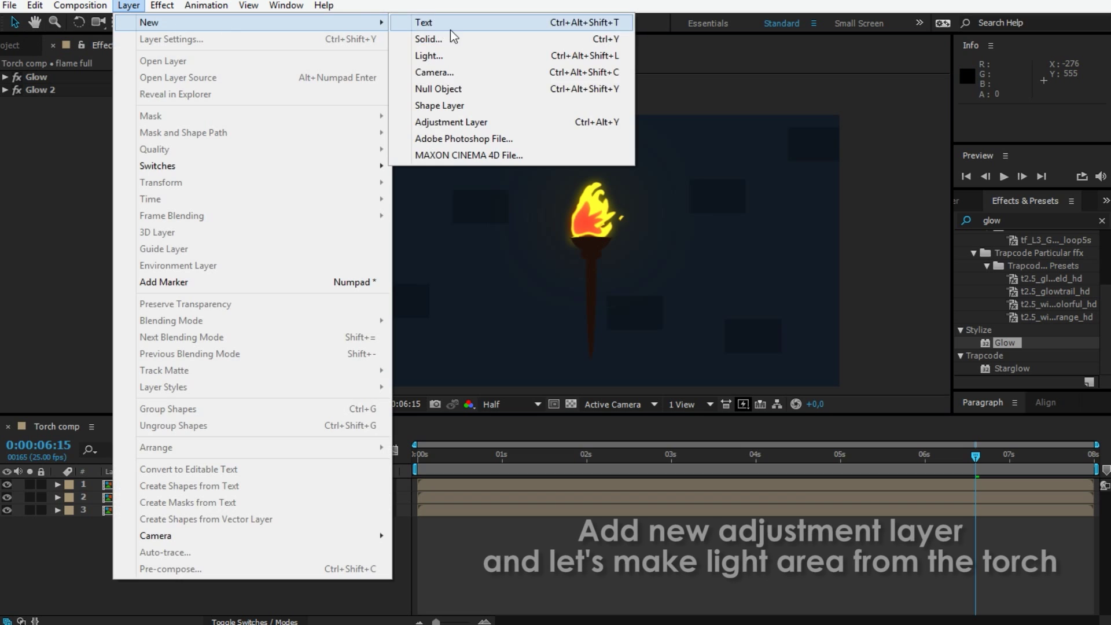
pyautogui.click(465, 122)
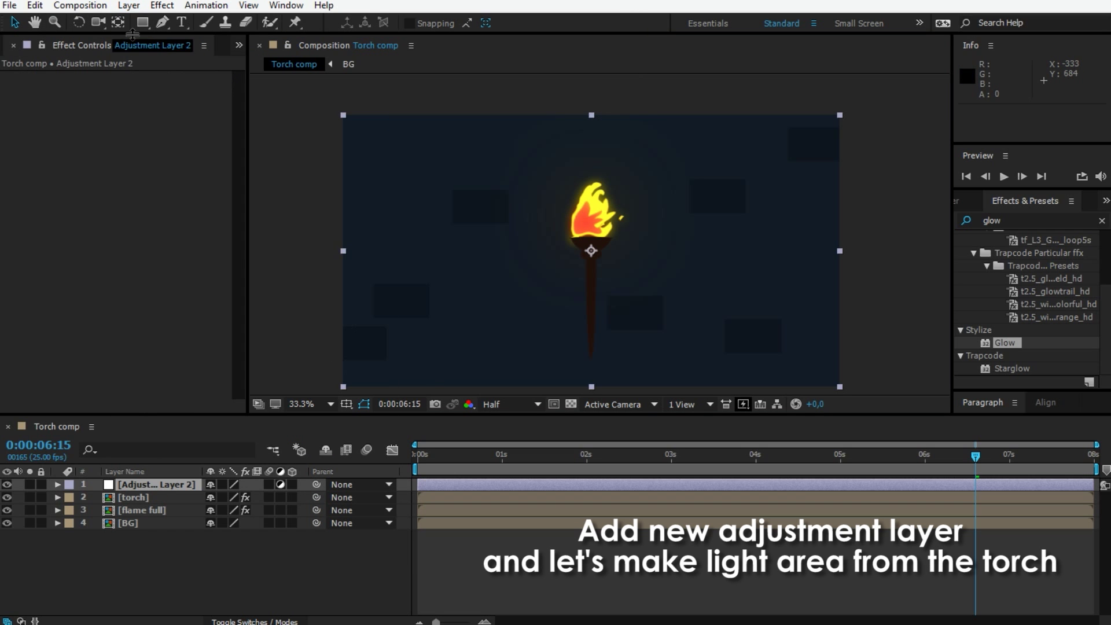
pyautogui.moveTo(140, 23); pyautogui.dragTo(218, 55)
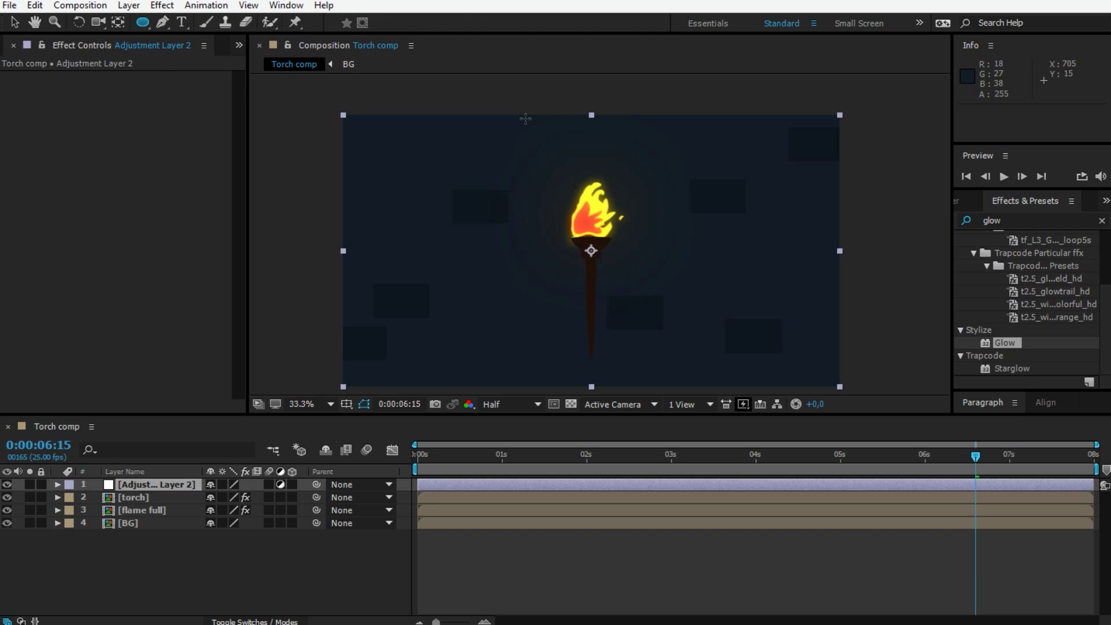
pyautogui.moveTo(517, 111); pyautogui.dragTo(586, 217)
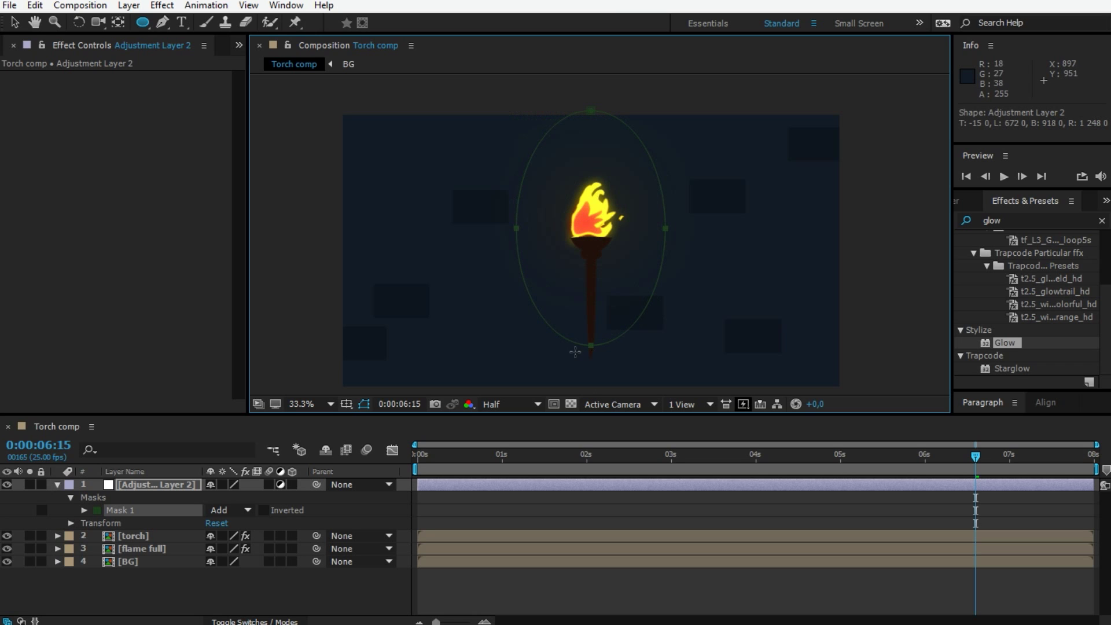
pyautogui.click(14, 23)
# Apply Curves to the adjustment layer and shape the RGB curve into an S-curve.
pyautogui.click(191, 485)
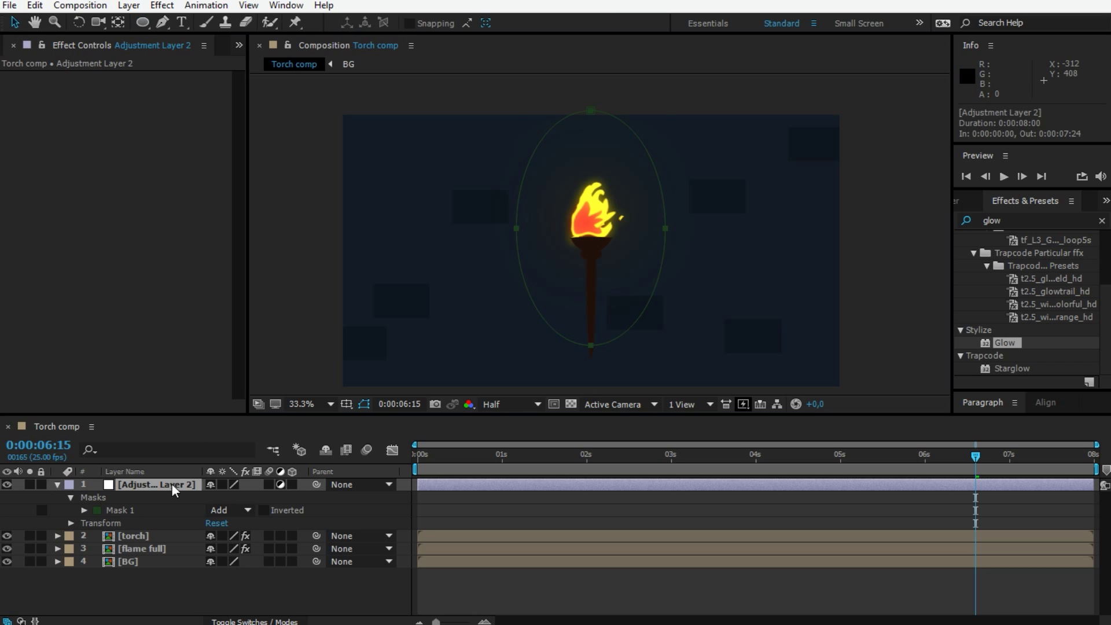
pyautogui.click(990, 220)
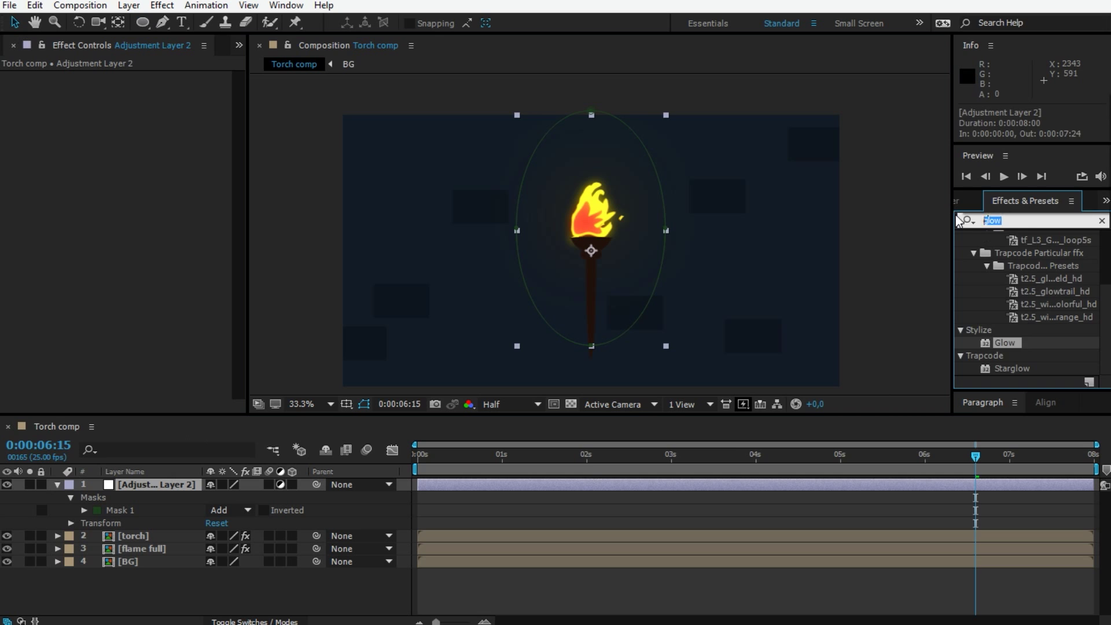
pyautogui.write('curves')
pyautogui.moveTo(1007, 289); pyautogui.dragTo(151, 484)
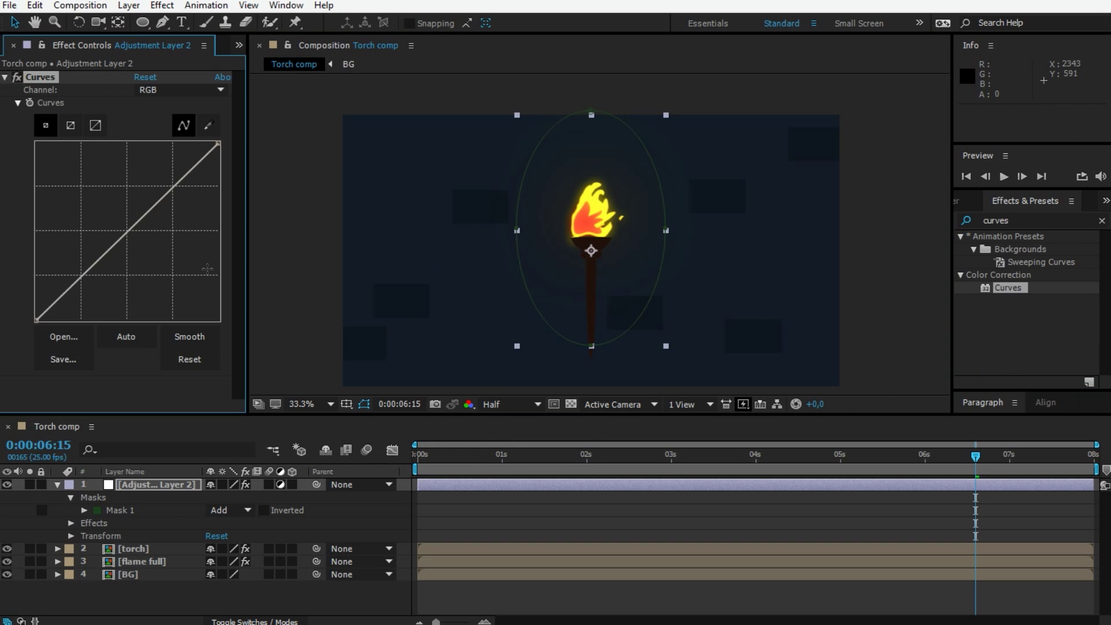
pyautogui.moveTo(165, 189); pyautogui.dragTo(178, 200)
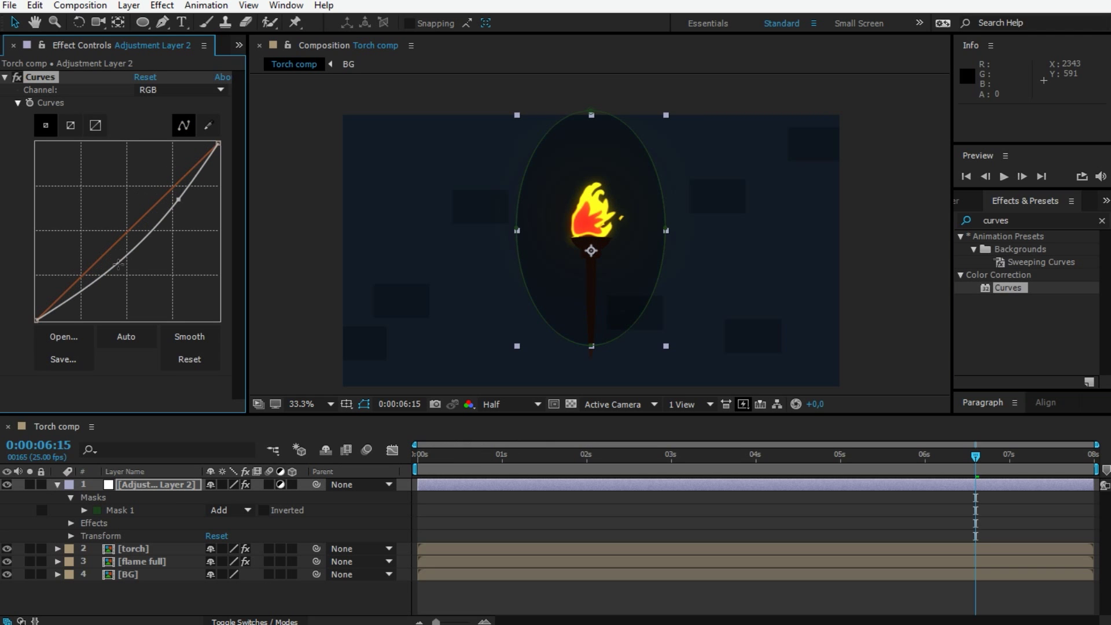
pyautogui.moveTo(118, 265); pyautogui.dragTo(96, 238)
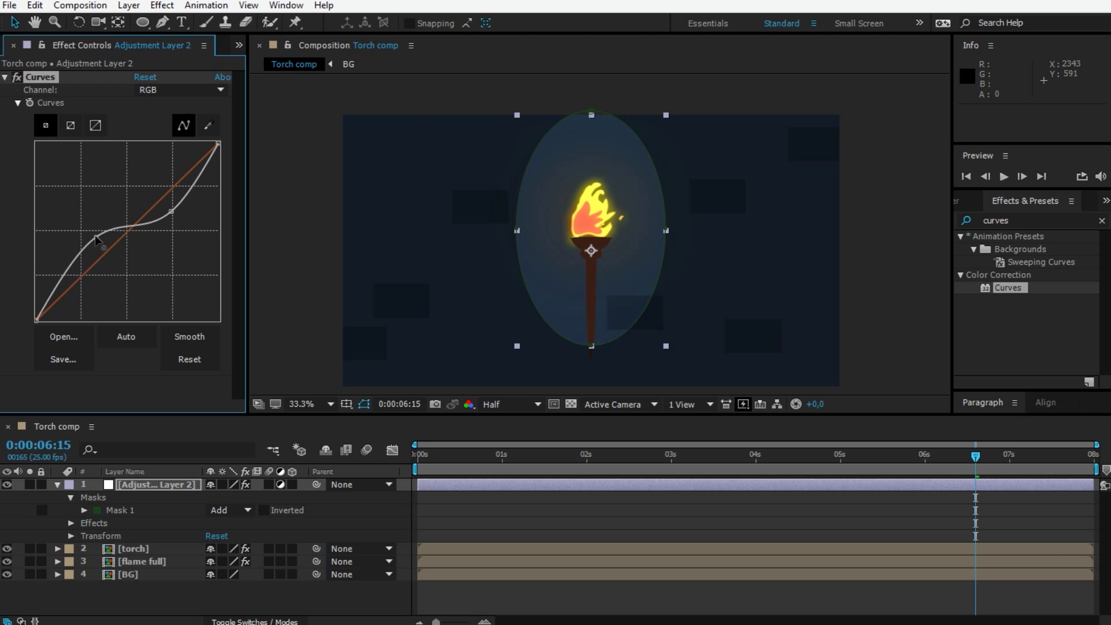
# Feather the adjustment layer's Mask 1 to 378 pixels.
pyautogui.click(590, 588)
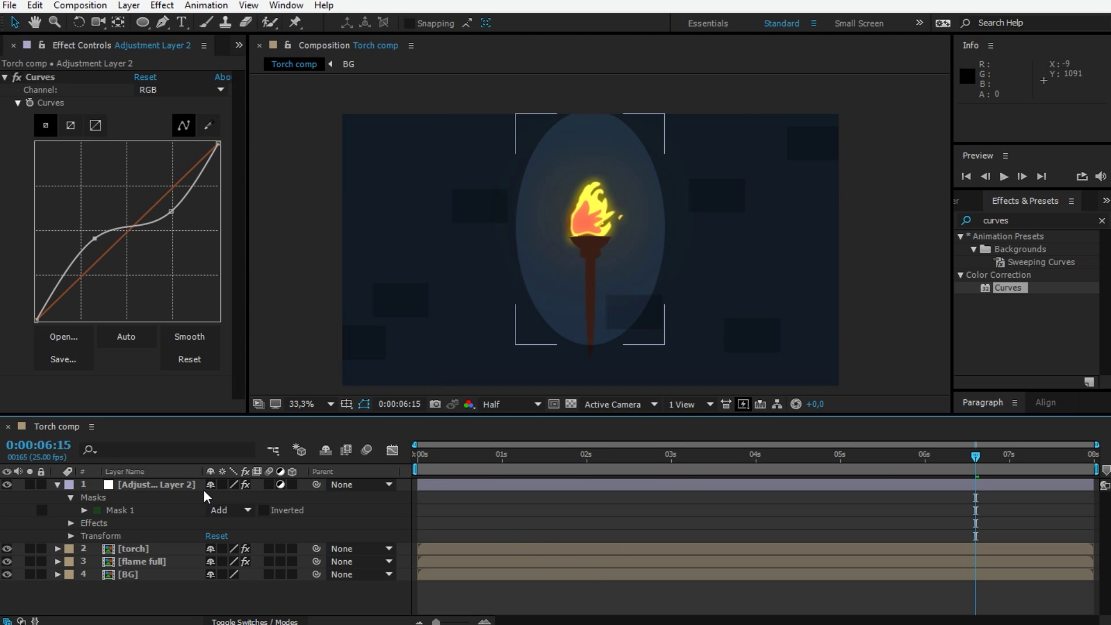
pyautogui.click(119, 509)
pyautogui.click(84, 510)
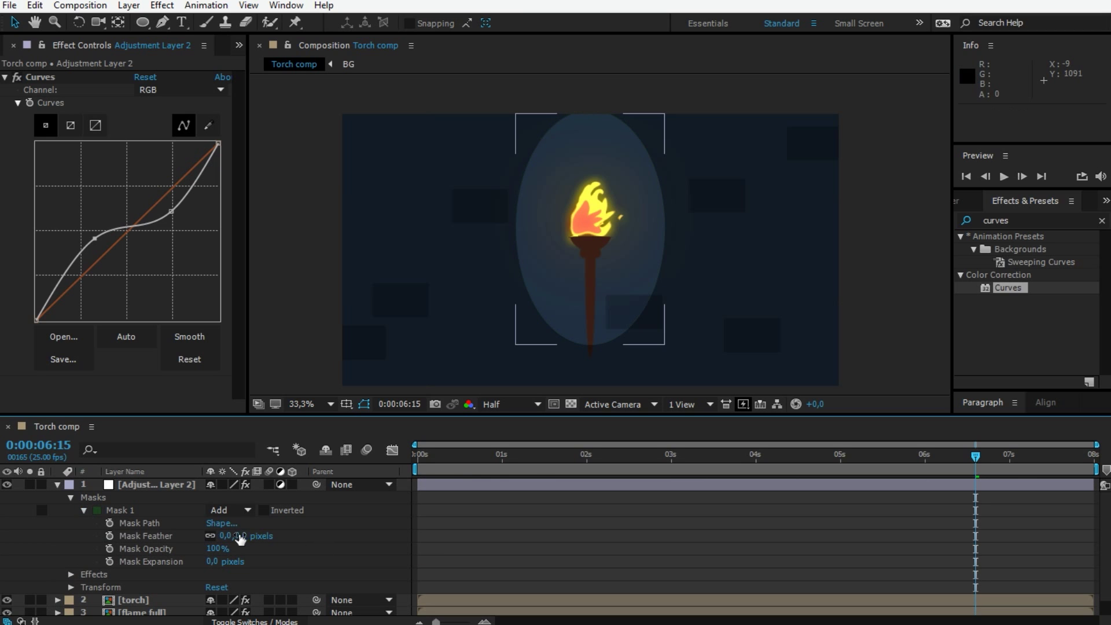
pyautogui.moveTo(236, 535); pyautogui.dragTo(276, 532)
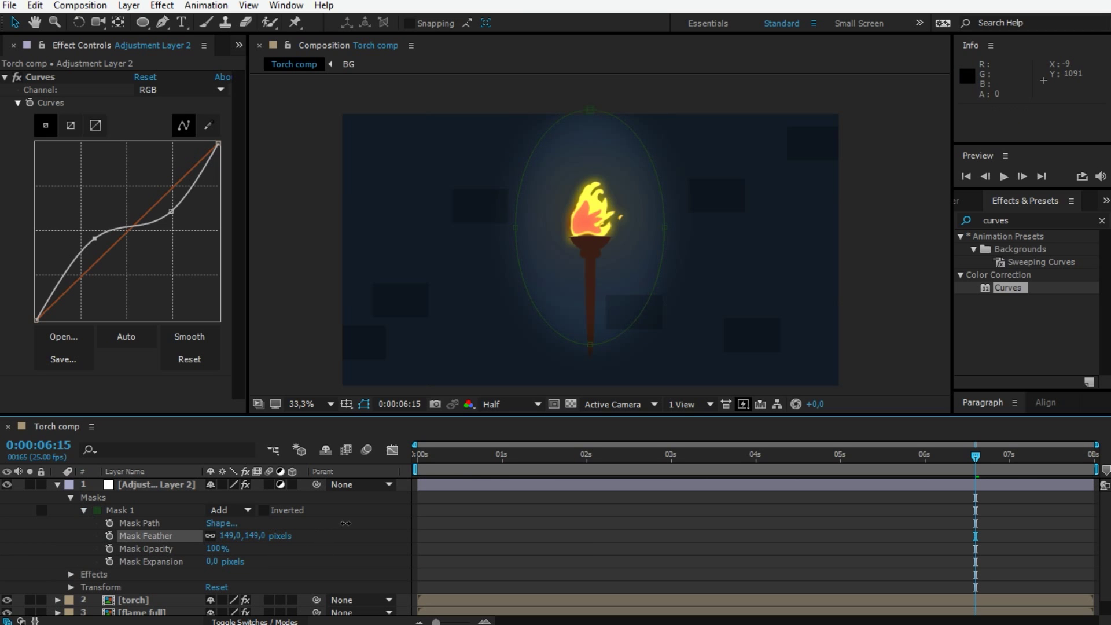
pyautogui.moveTo(428, 521)
pyautogui.mouseDown()
pyautogui.moveTo(594, 510)
pyautogui.moveTo(511, 518)
pyautogui.mouseUp()
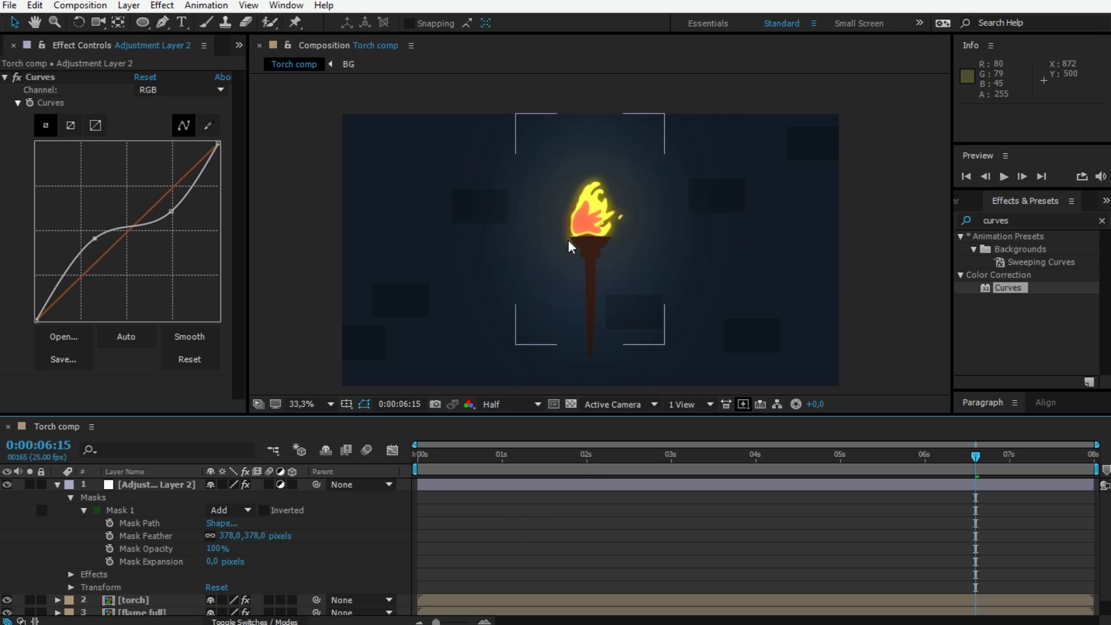
# Set the adjustment layer's Opacity to 75%, drive it with wiggle(2,20), and preview.
pyautogui.click(143, 488)
pyautogui.press('t')
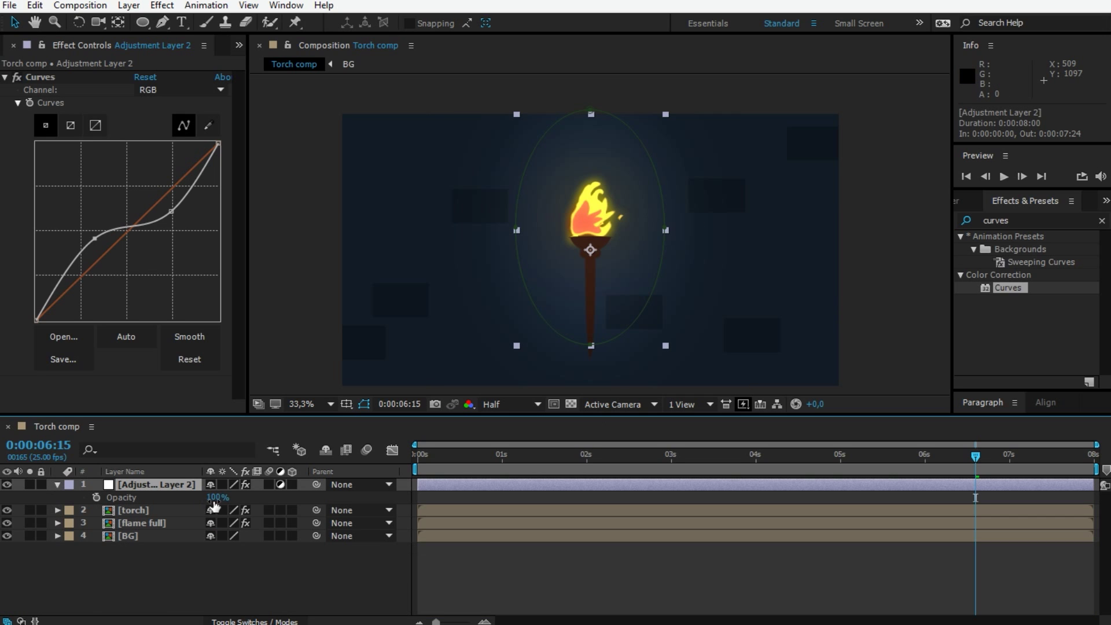
pyautogui.write('75')
pyautogui.click(272, 495)
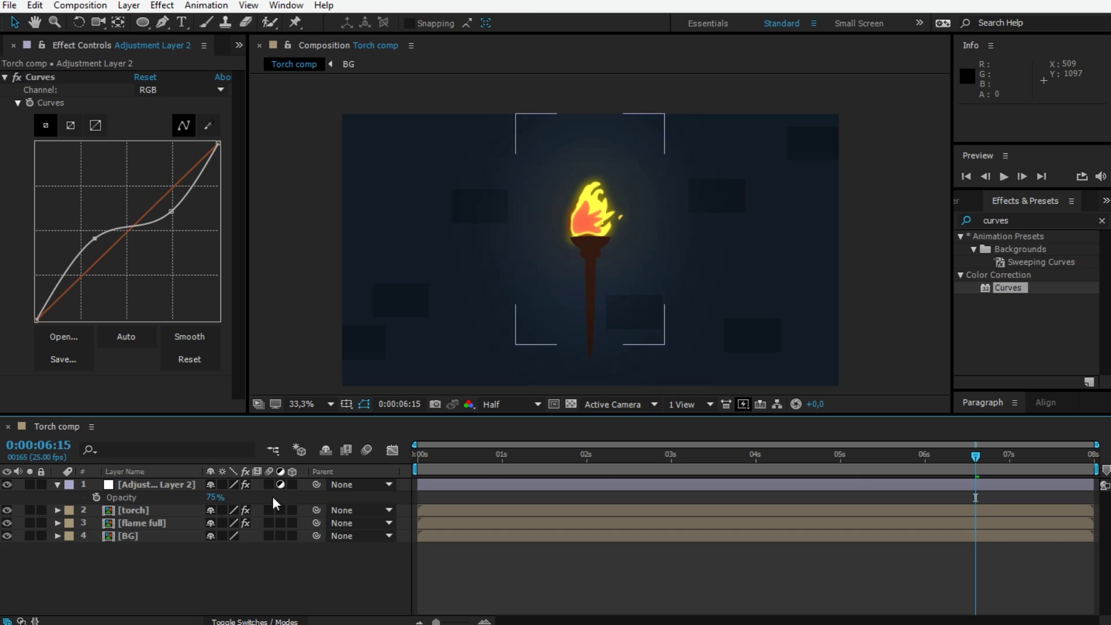
pyautogui.click(7, 484)
pyautogui.keyDown('alt'); pyautogui.click(97, 497); pyautogui.keyUp('alt')
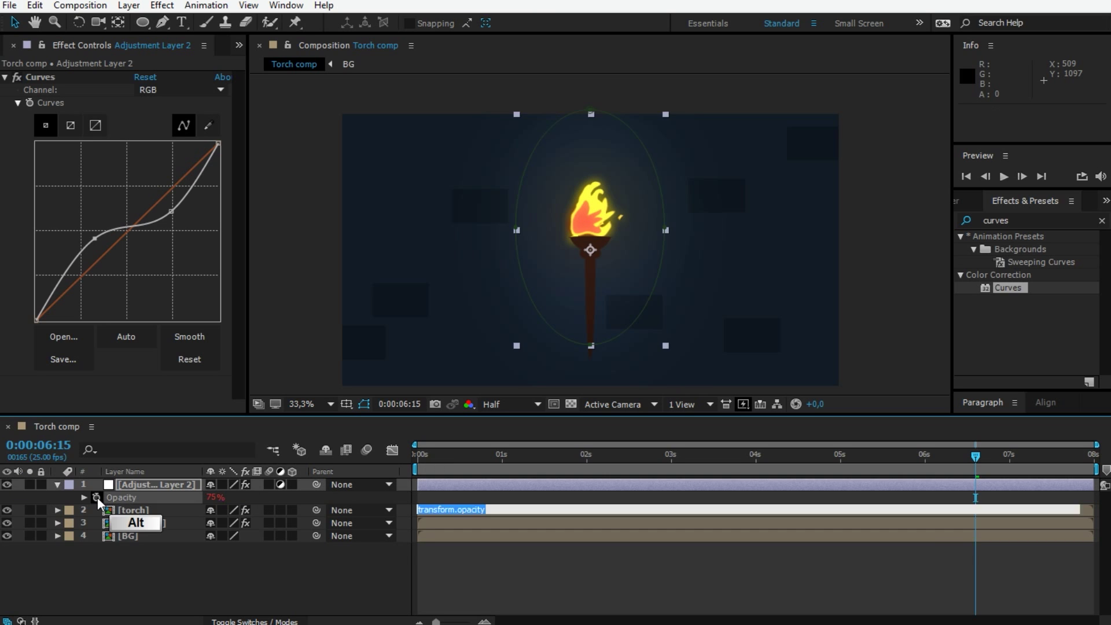
pyautogui.write('()')
pyautogui.press('Left')
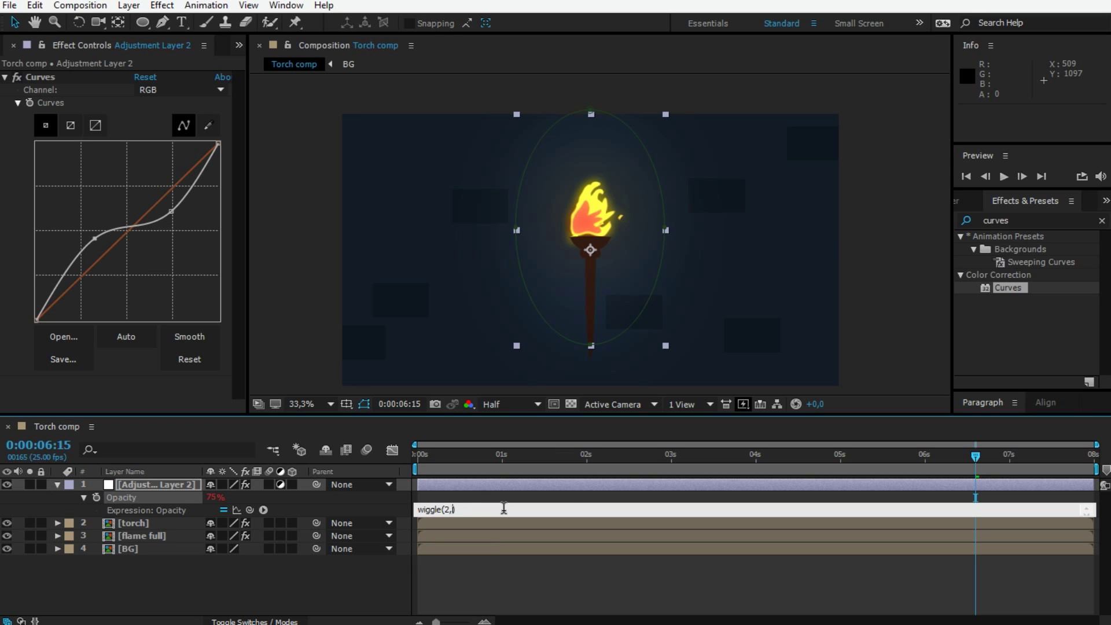
pyautogui.write('20)')
pyautogui.click(608, 567)
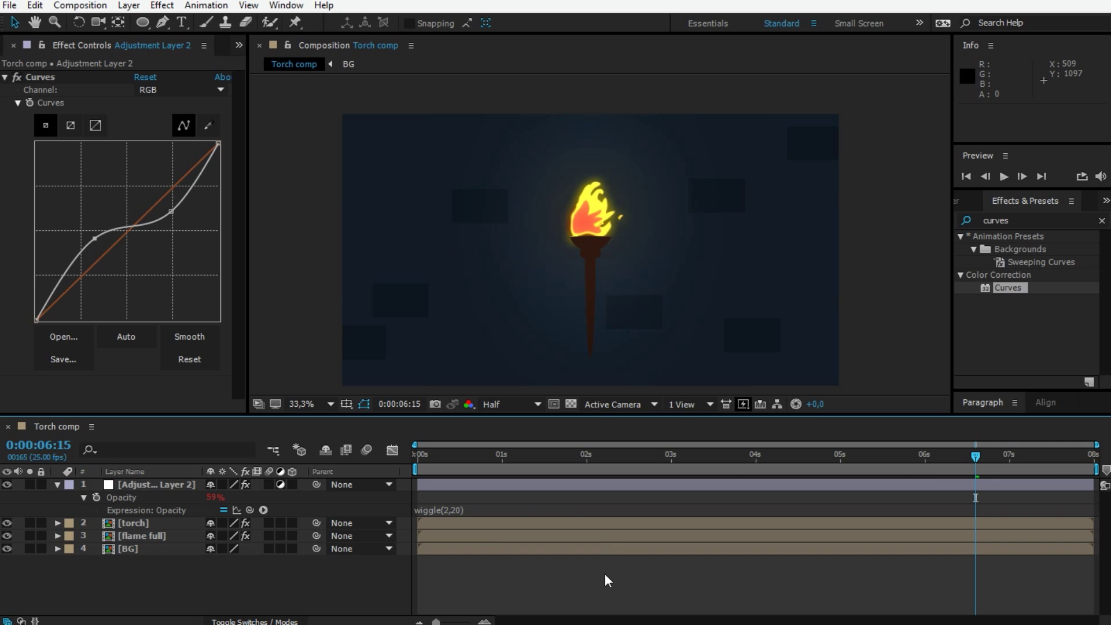
pyautogui.press('space')
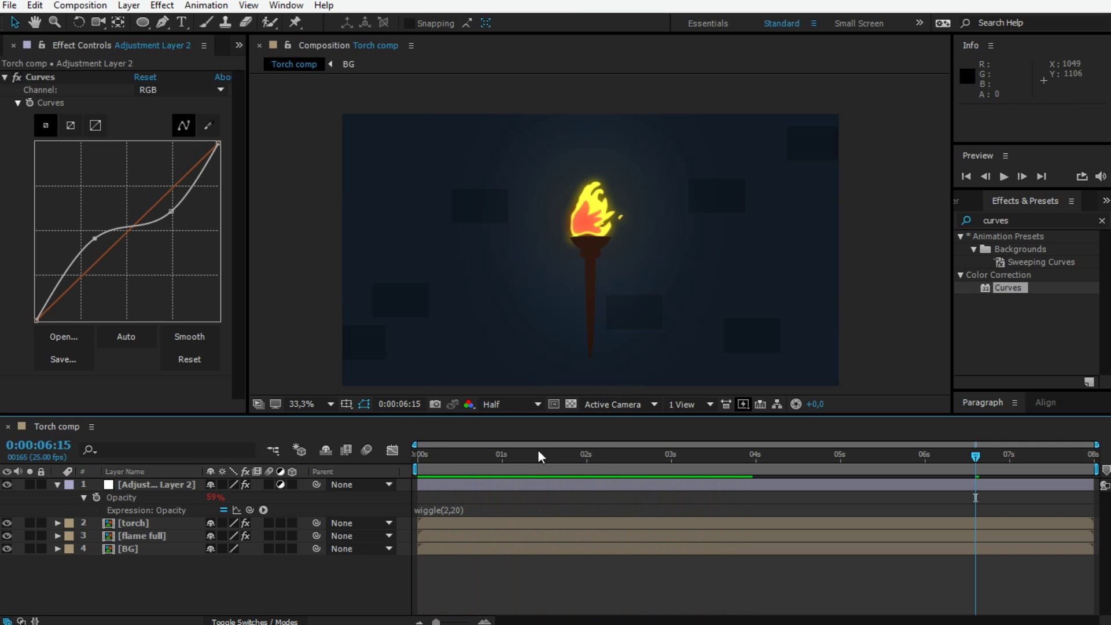
# Add a new shape layer containing a filled rectangle near the torch handle.
pyautogui.moveTo(431, 458); pyautogui.dragTo(407, 468)
pyautogui.scroll(3, 602, 278)
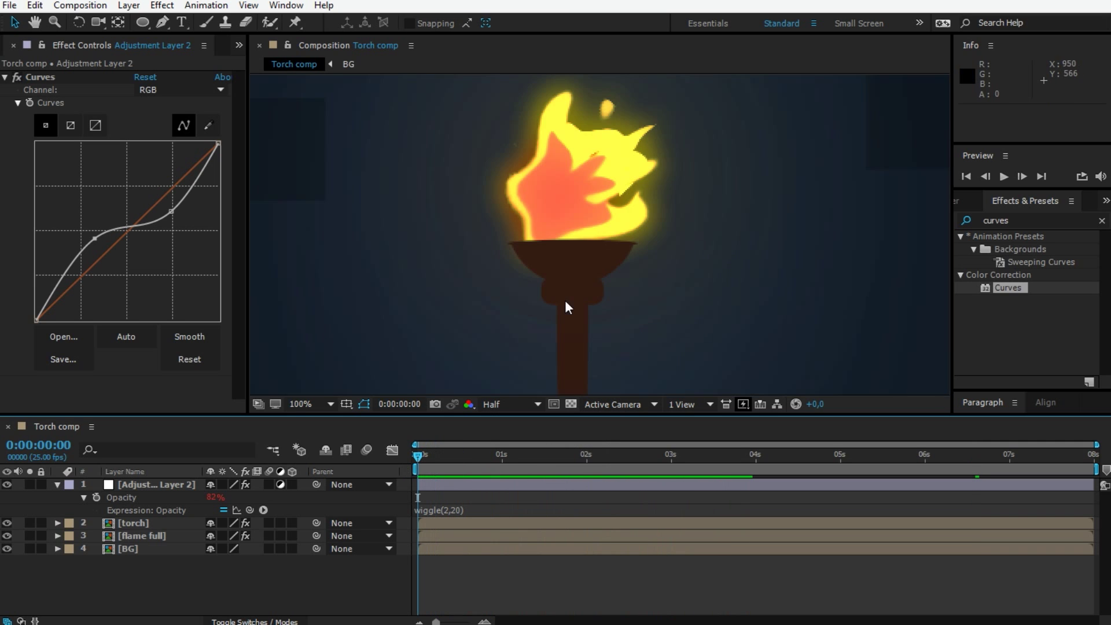
pyautogui.click(33, 22)
pyautogui.moveTo(569, 304); pyautogui.dragTo(588, 215)
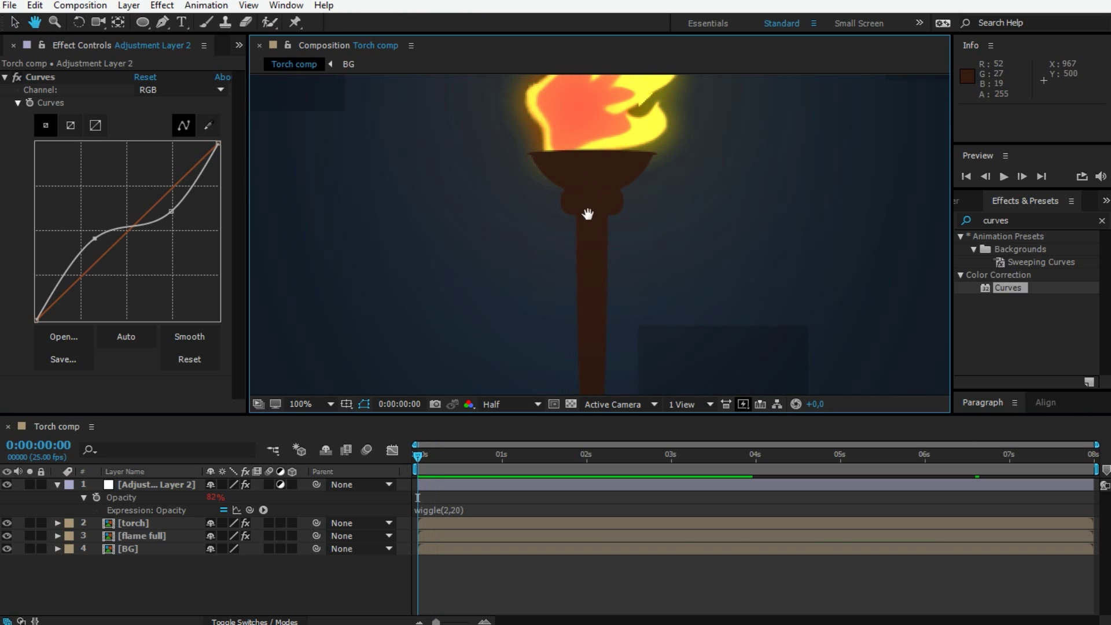
pyautogui.click(128, 6)
pyautogui.moveTo(149, 22)
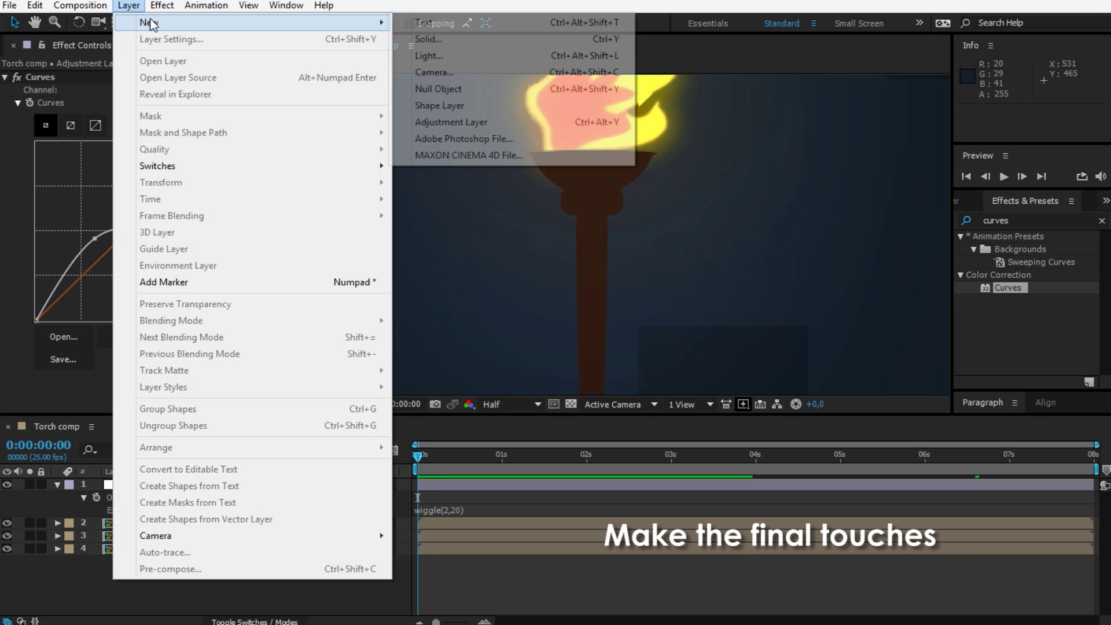
pyautogui.click(442, 106)
pyautogui.click(557, 24)
pyautogui.click(608, 49)
pyautogui.click(556, 23)
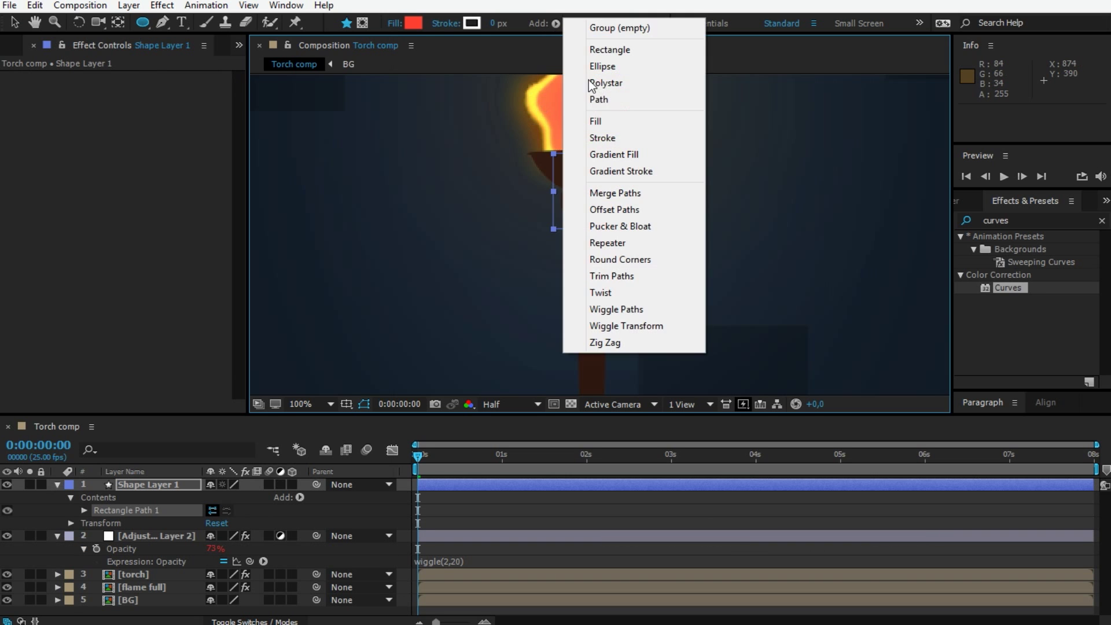
pyautogui.click(605, 121)
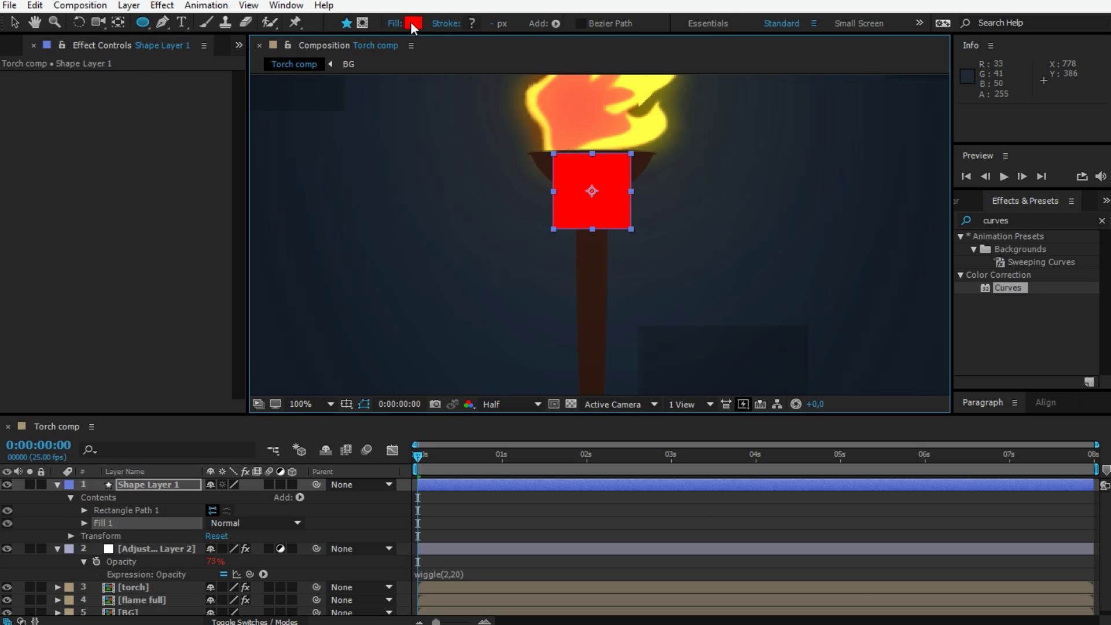
# Make the rectangle dark grey and squash it into a thin band across the handle.
pyautogui.click(412, 23)
pyautogui.moveTo(72, 344); pyautogui.dragTo(39, 337)
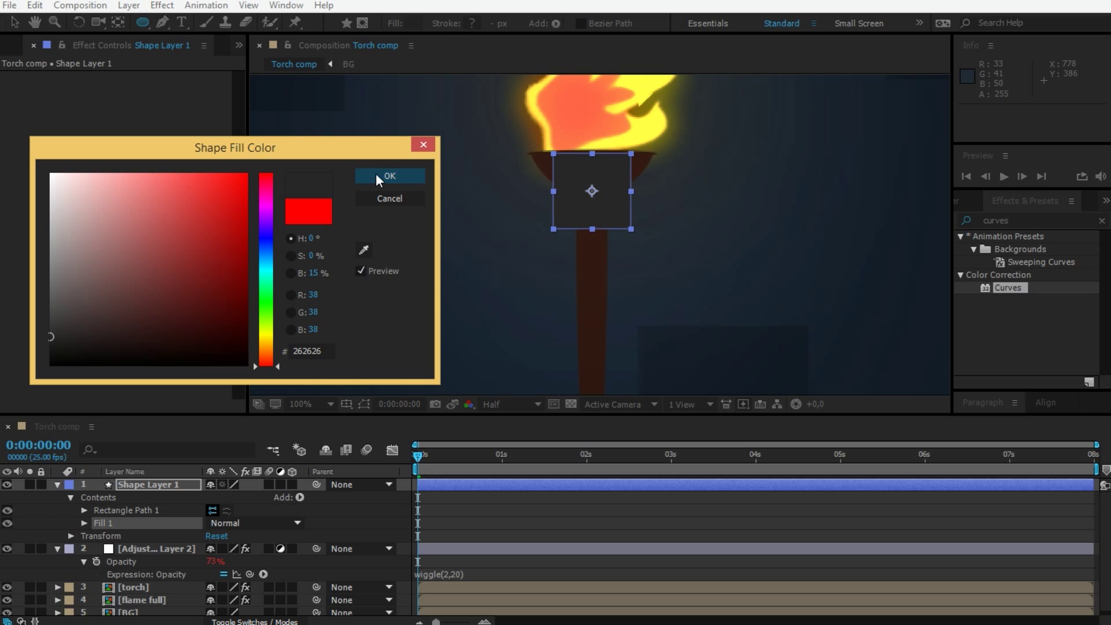
pyautogui.click(377, 174)
pyautogui.click(13, 23)
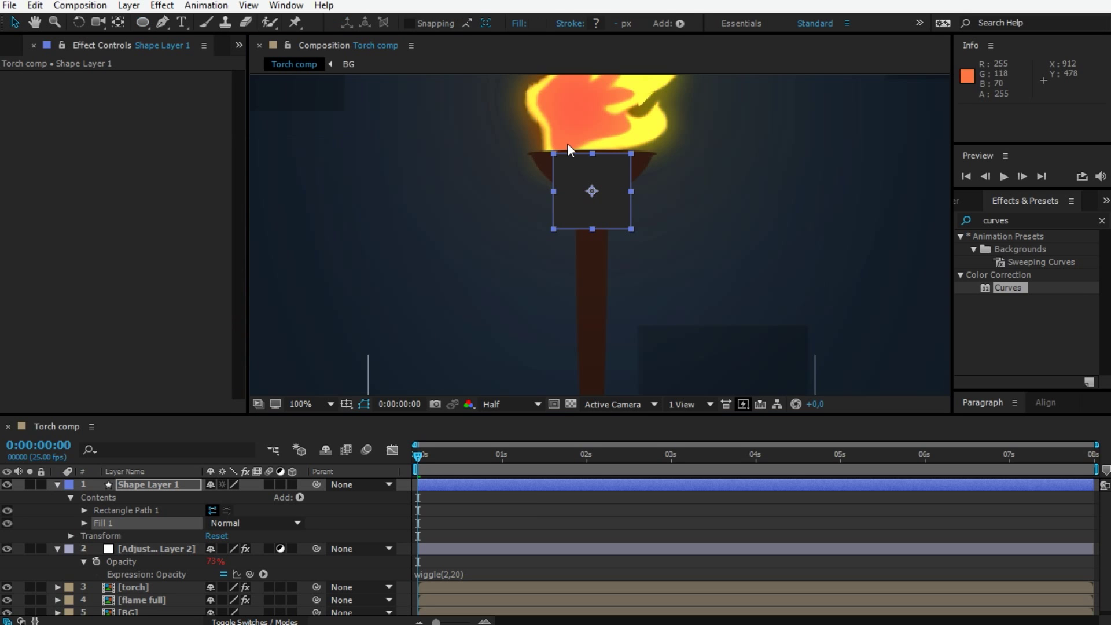
pyautogui.moveTo(592, 154); pyautogui.dragTo(615, 233)
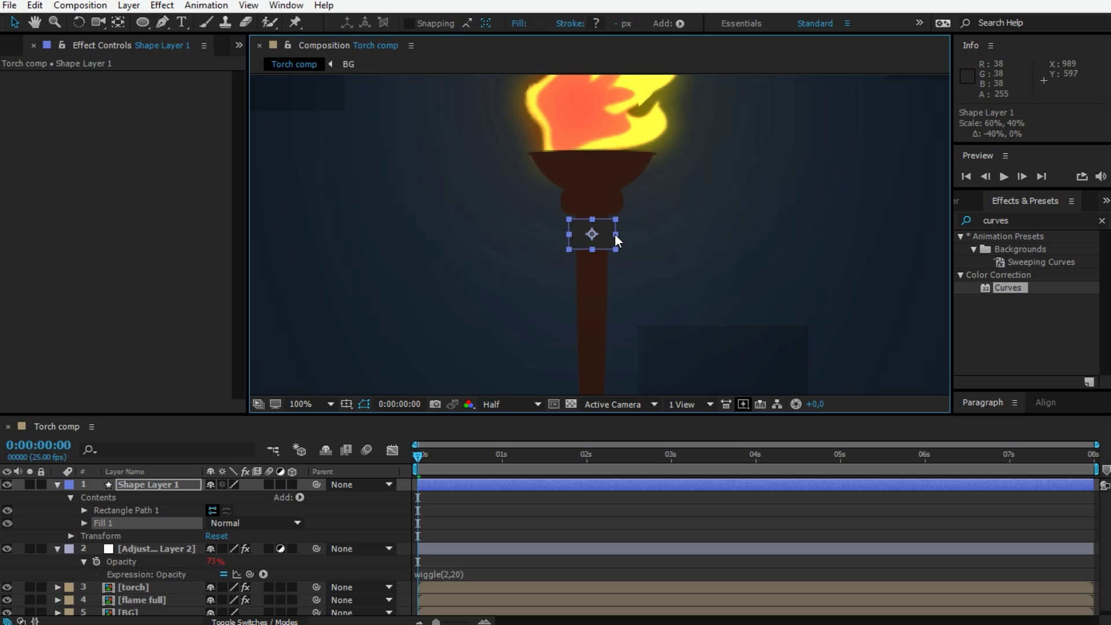
# Duplicate the band, place the copy on its right beneath Shape Layer 1, and fill it 171717.
pyautogui.click(171, 484)
pyautogui.hotkey('ctrl', 'd')
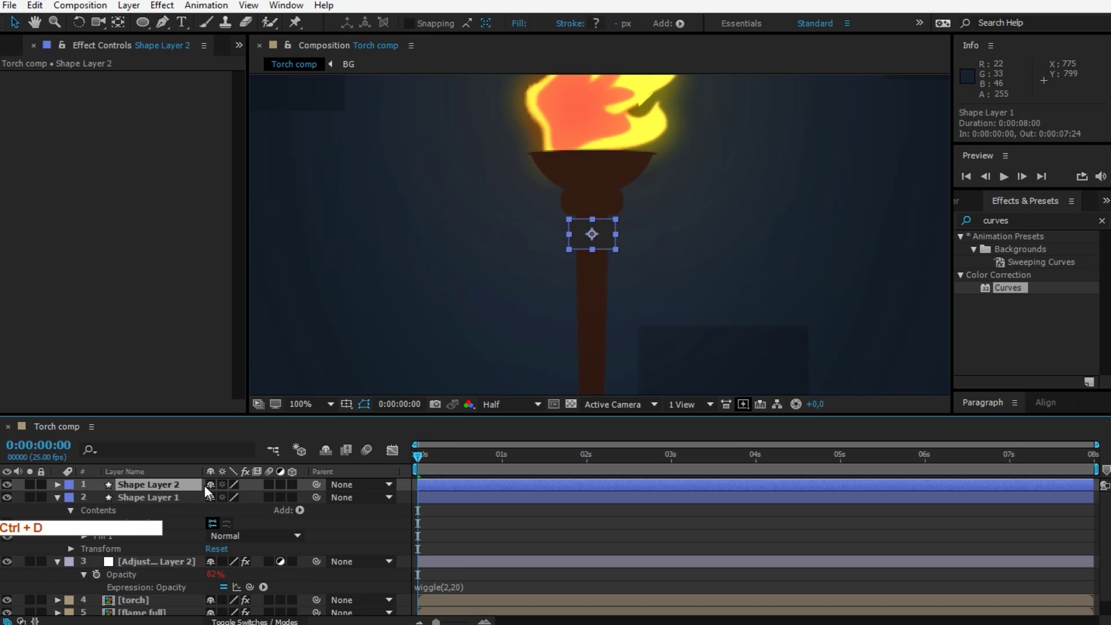
pyautogui.moveTo(608, 233); pyautogui.dragTo(621, 235)
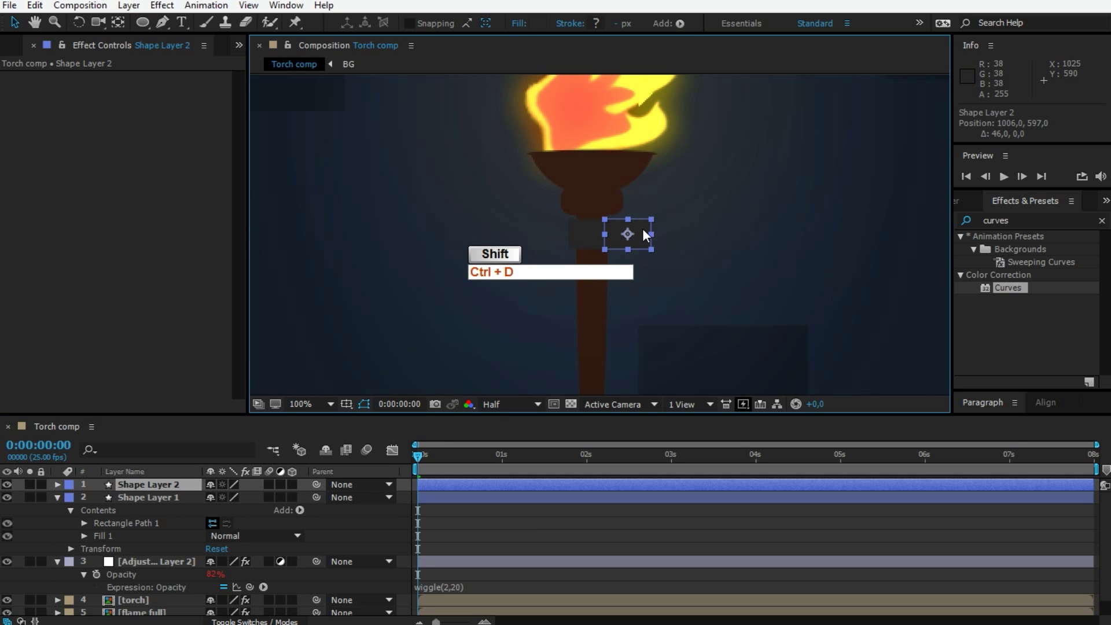
pyautogui.moveTo(135, 488); pyautogui.dragTo(182, 522)
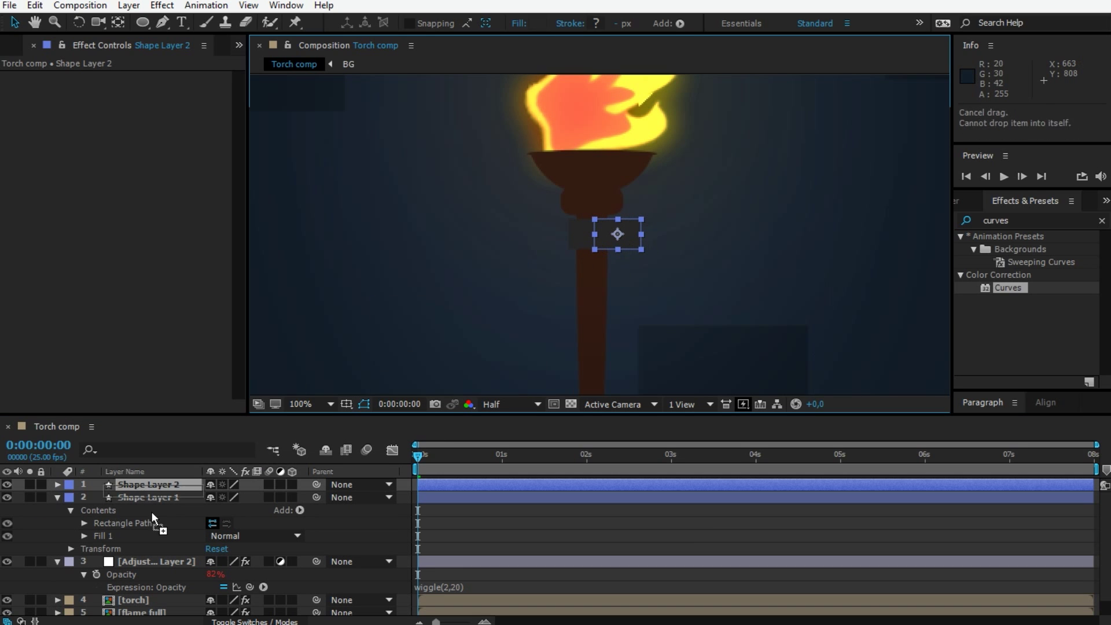
pyautogui.click(536, 25)
pyautogui.click(49, 348)
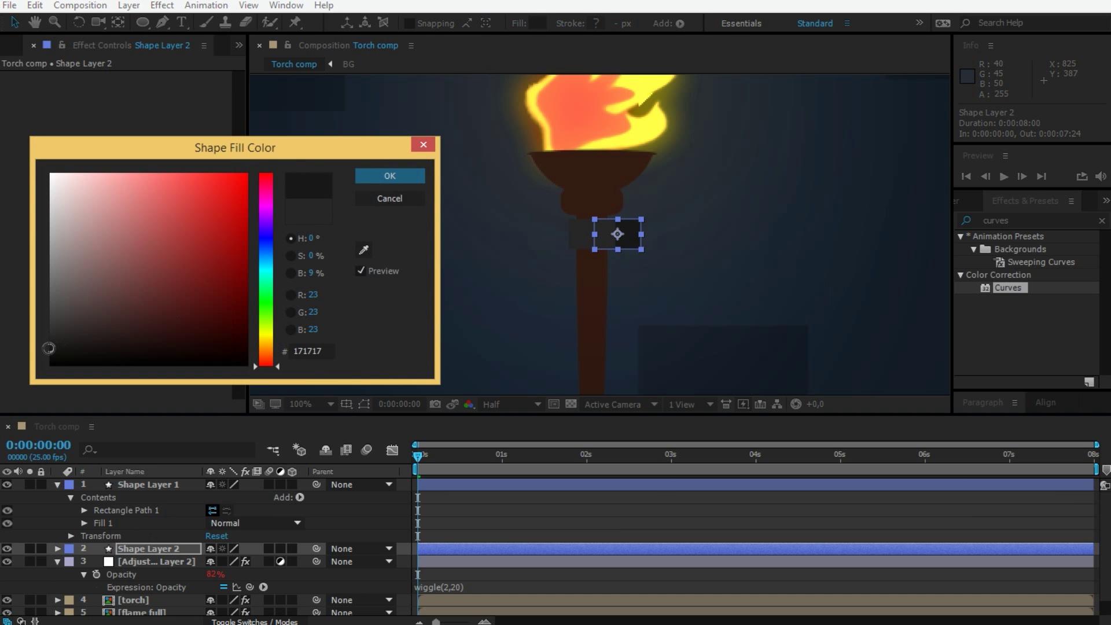
pyautogui.click(391, 177)
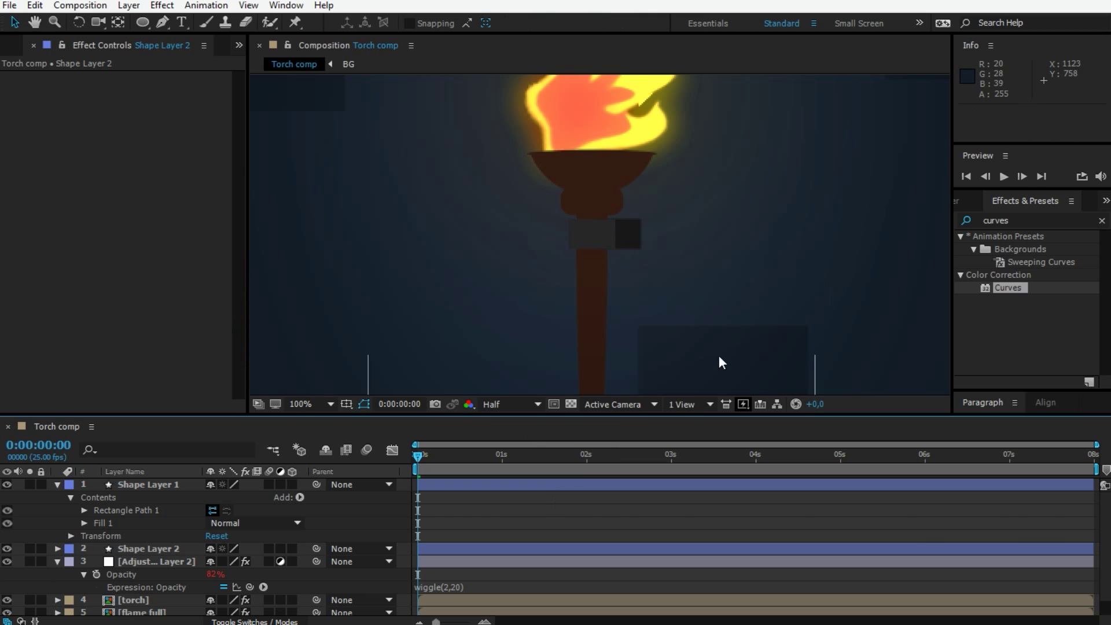
# Duplicate the near-black square and move the copy to the band's left side.
pyautogui.click(162, 549)
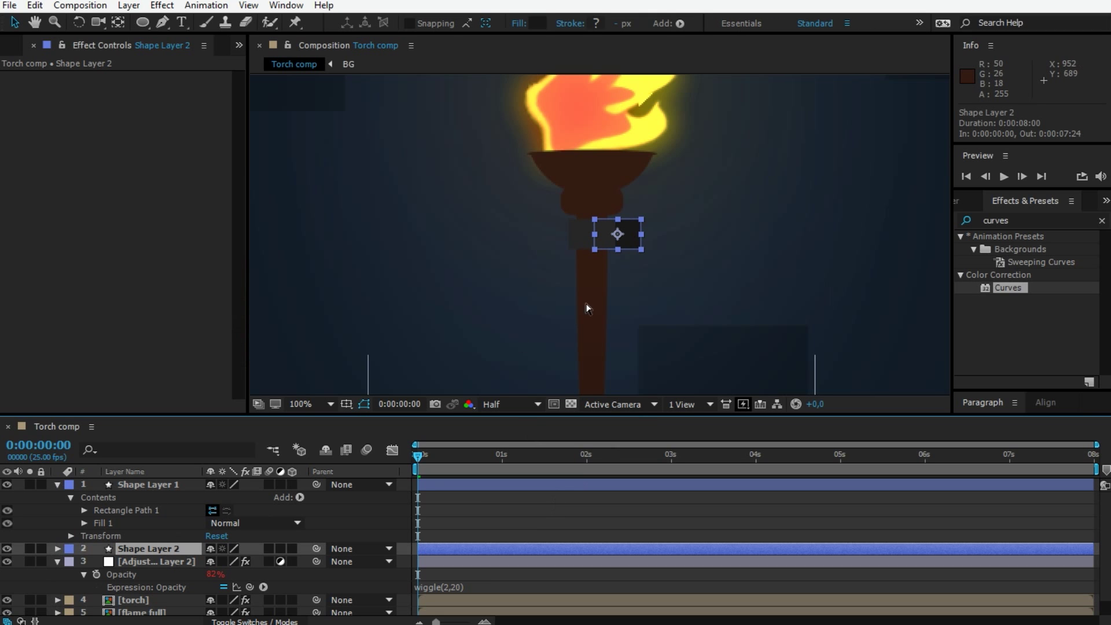
pyautogui.hotkey('ctrl', 'd')
pyautogui.moveTo(619, 234); pyautogui.dragTo(584, 234)
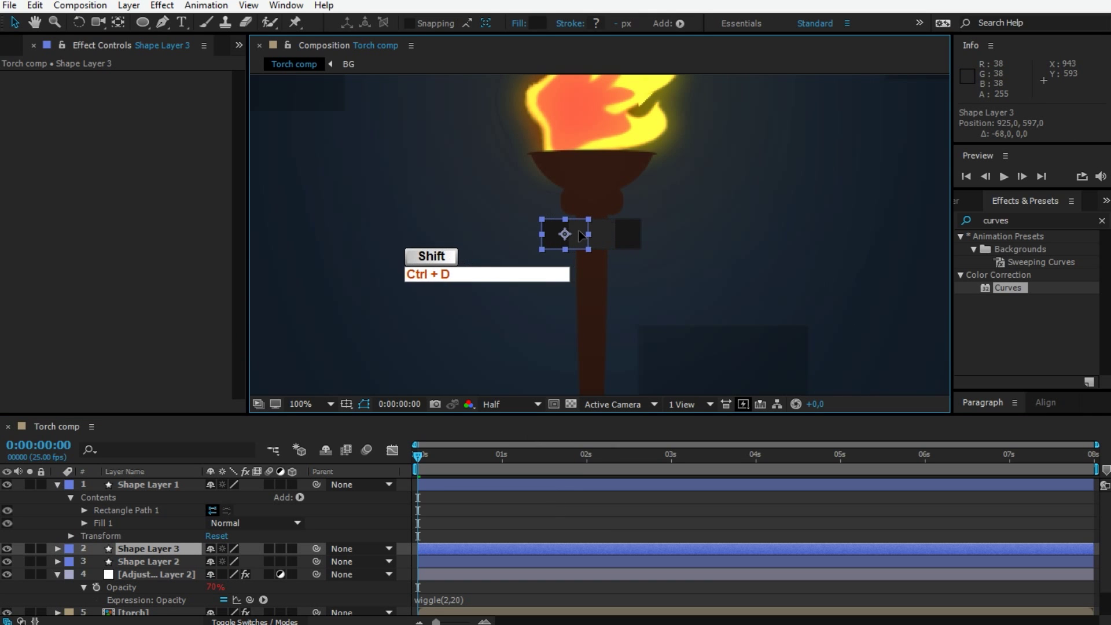
pyautogui.click(585, 495)
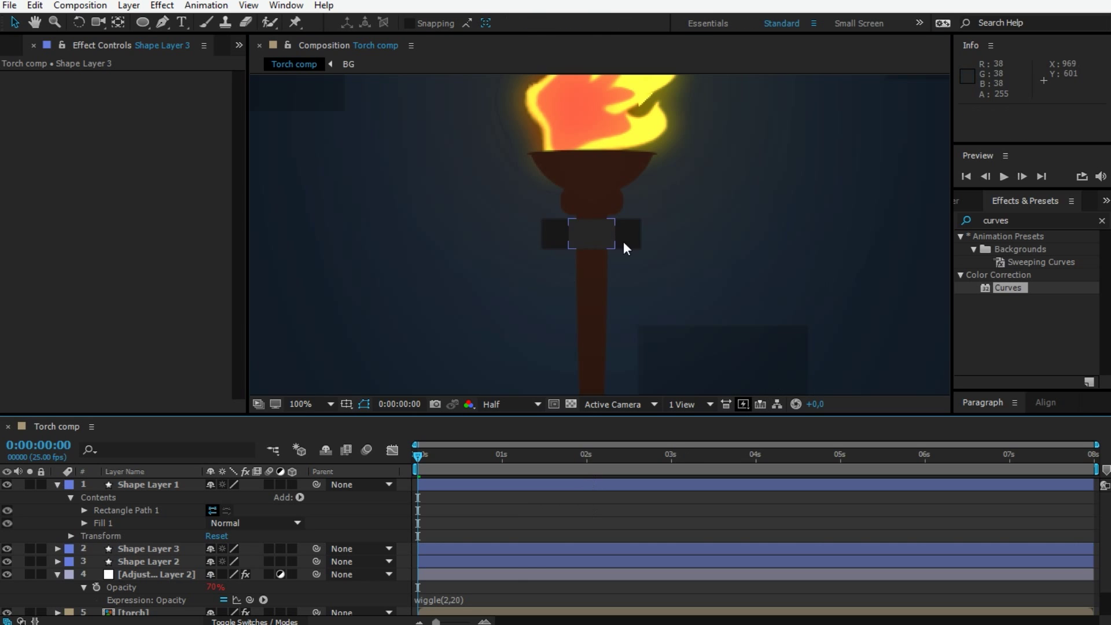
pyautogui.press('.')
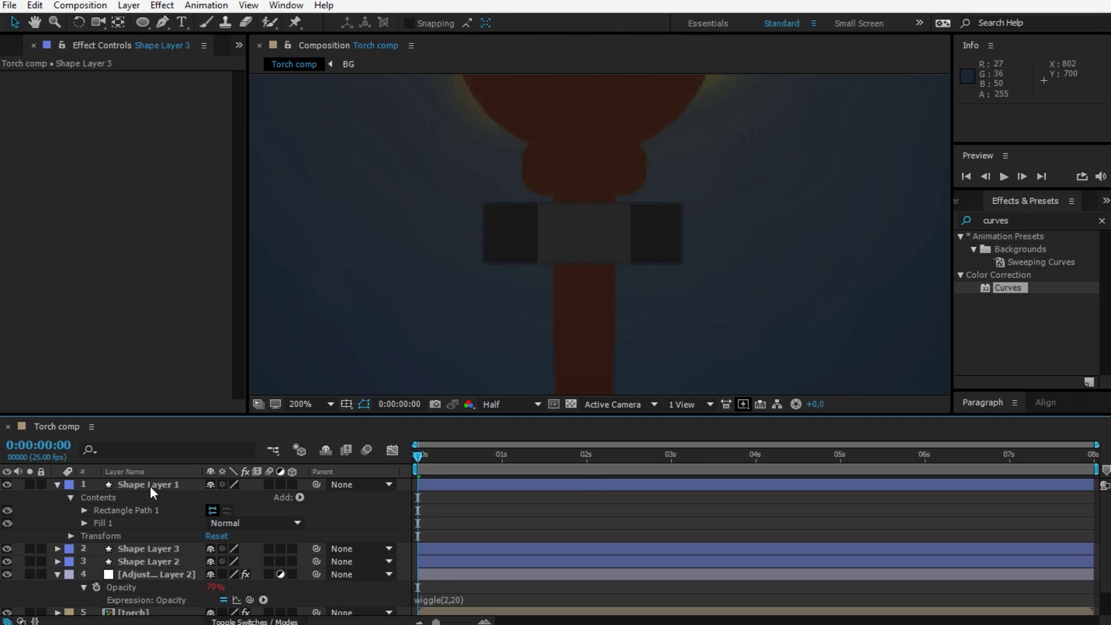
# Create a new shape layer with an ellipse filled with dark grey sampled from the band.
pyautogui.click(58, 484)
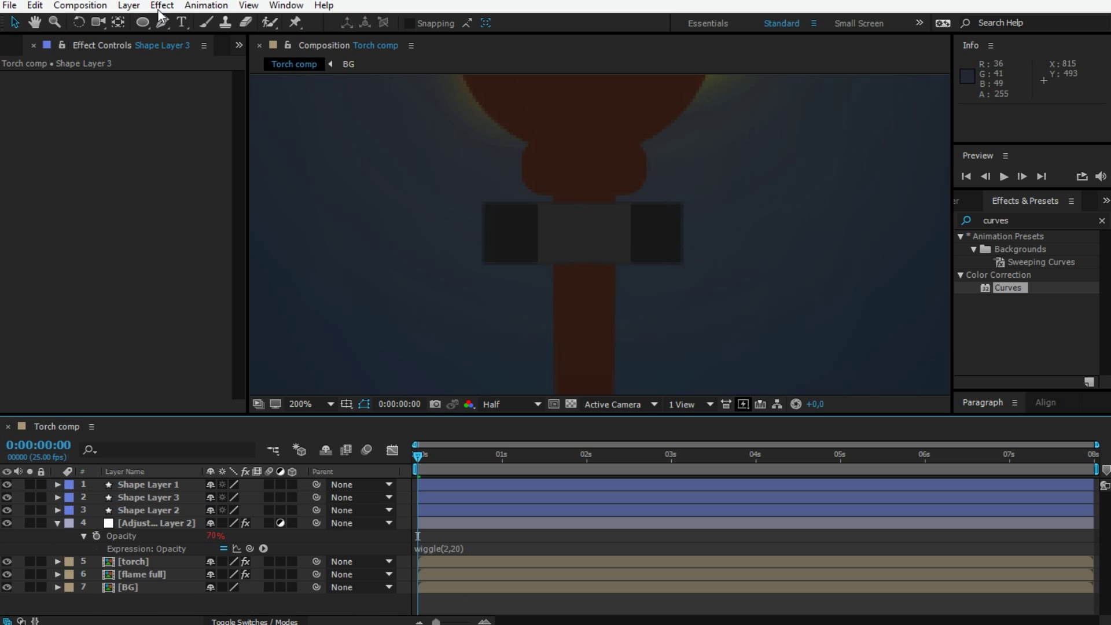
pyautogui.click(128, 5)
pyautogui.moveTo(376, 23)
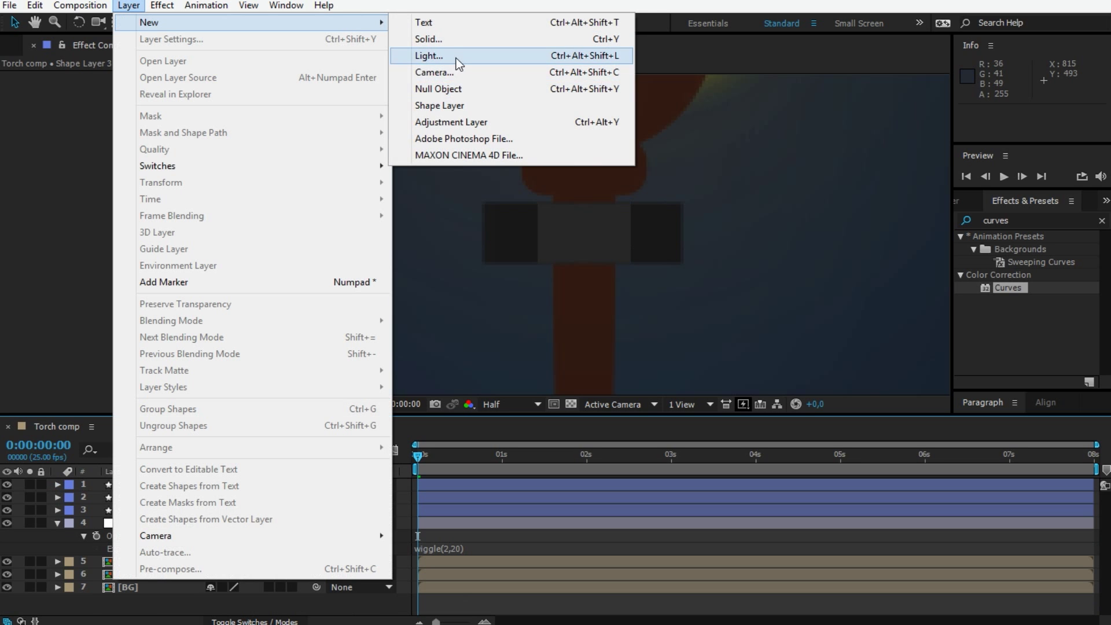
pyautogui.click(466, 104)
pyautogui.click(556, 24)
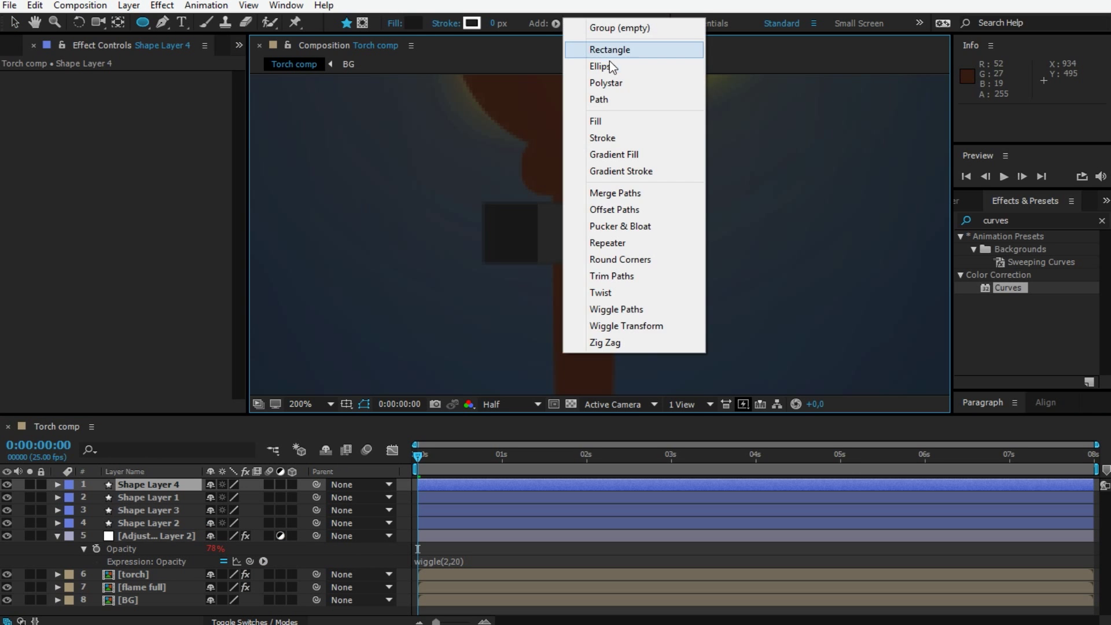
pyautogui.click(609, 67)
pyautogui.click(556, 25)
pyautogui.click(596, 121)
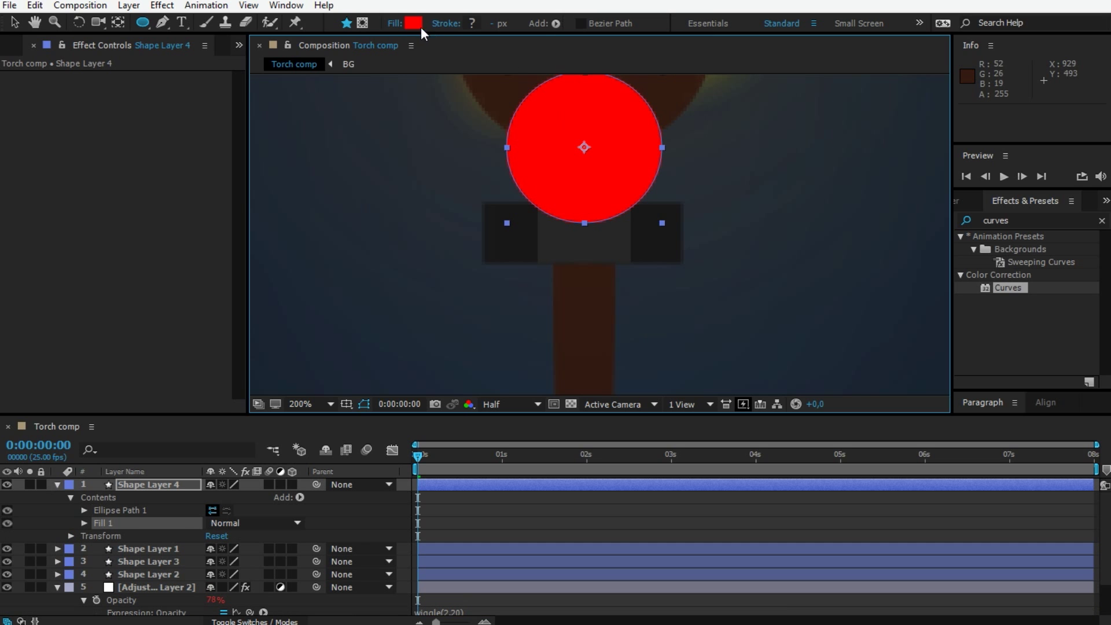
pyautogui.click(419, 26)
pyautogui.click(364, 249)
pyautogui.click(585, 238)
pyautogui.click(400, 176)
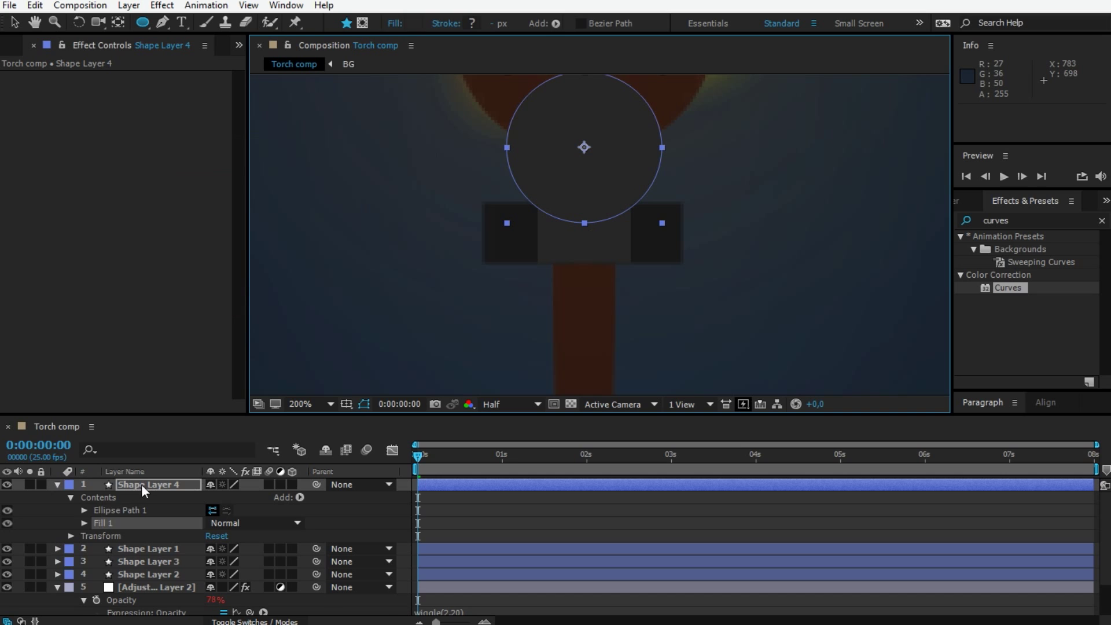
# Scale the circle to 10% and position it as a rivet on the left dark block.
pyautogui.click(141, 485)
pyautogui.press('s')
pyautogui.moveTo(227, 497); pyautogui.dragTo(166, 492)
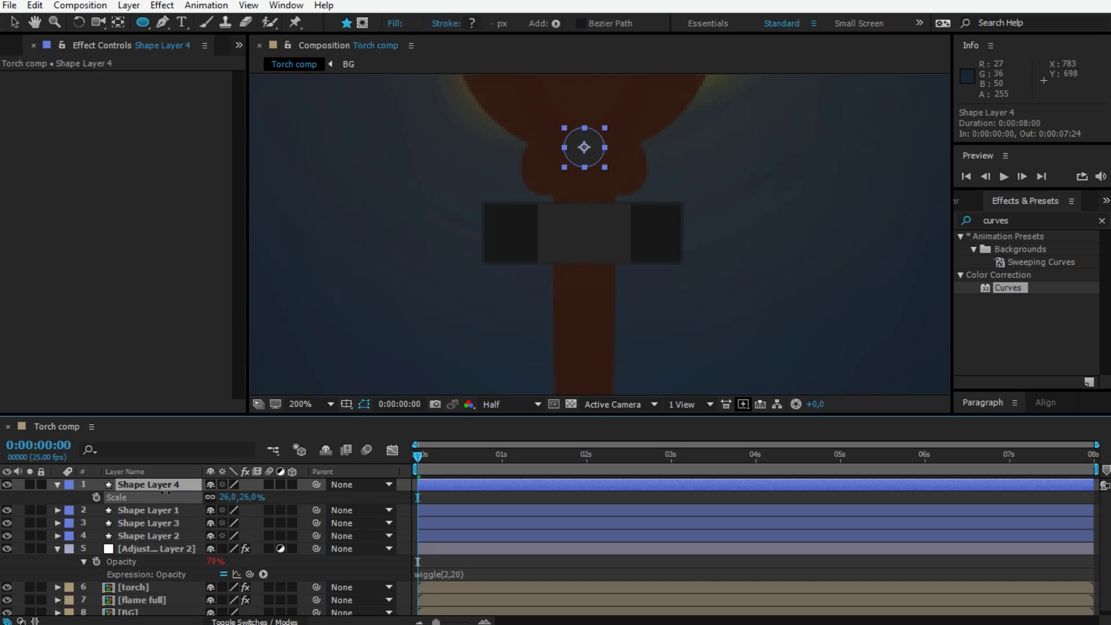
pyautogui.press('v')
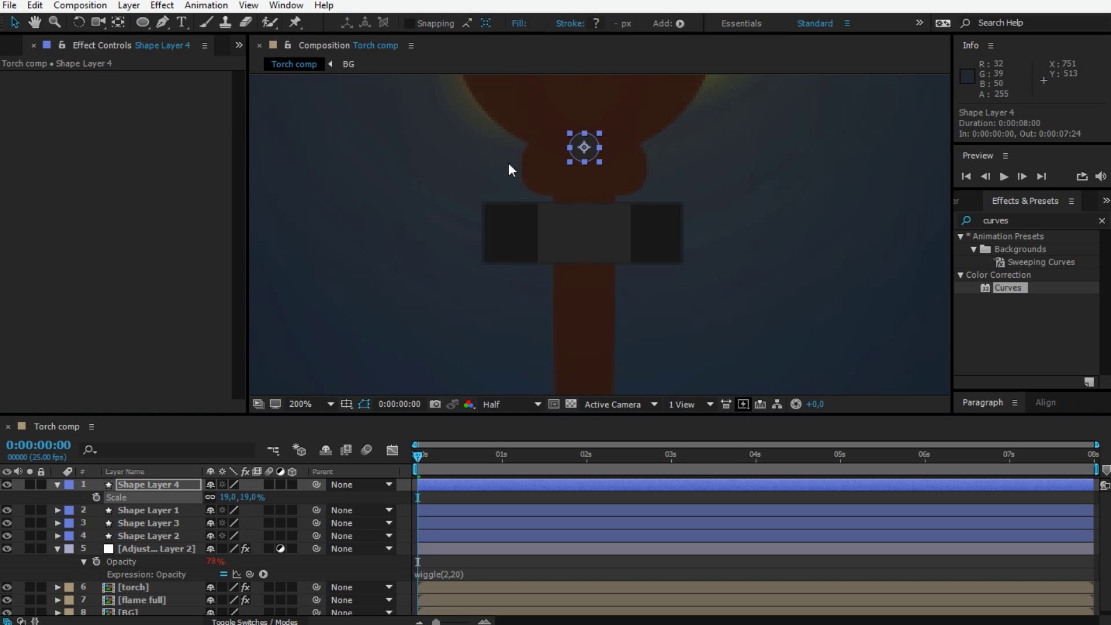
pyautogui.moveTo(585, 151); pyautogui.dragTo(512, 233)
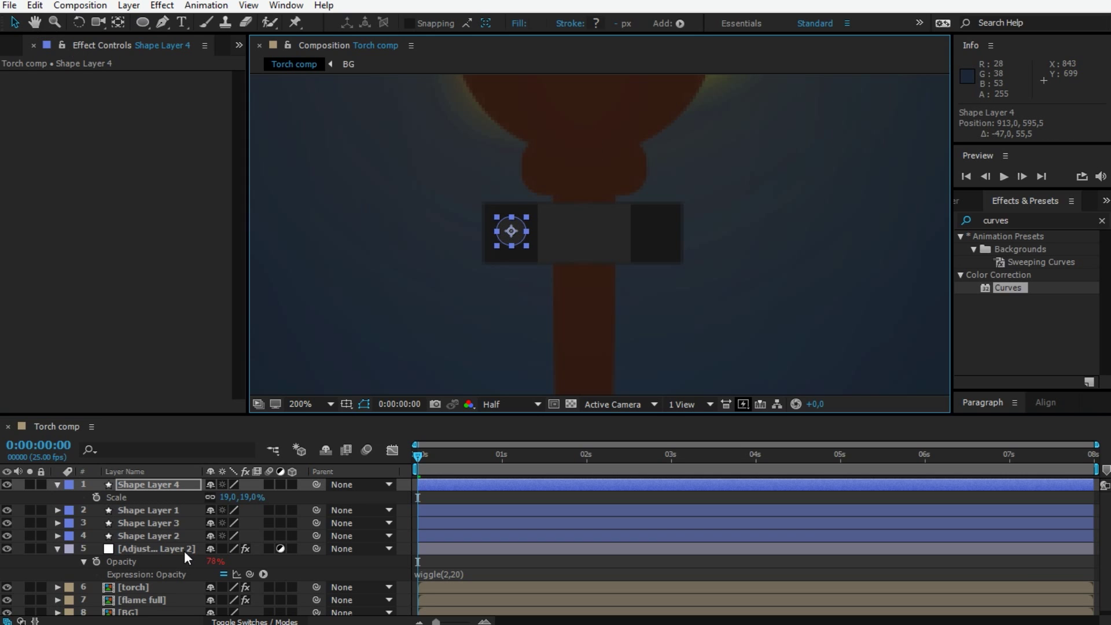
pyautogui.click(229, 497)
pyautogui.write('10')
pyautogui.click(511, 313)
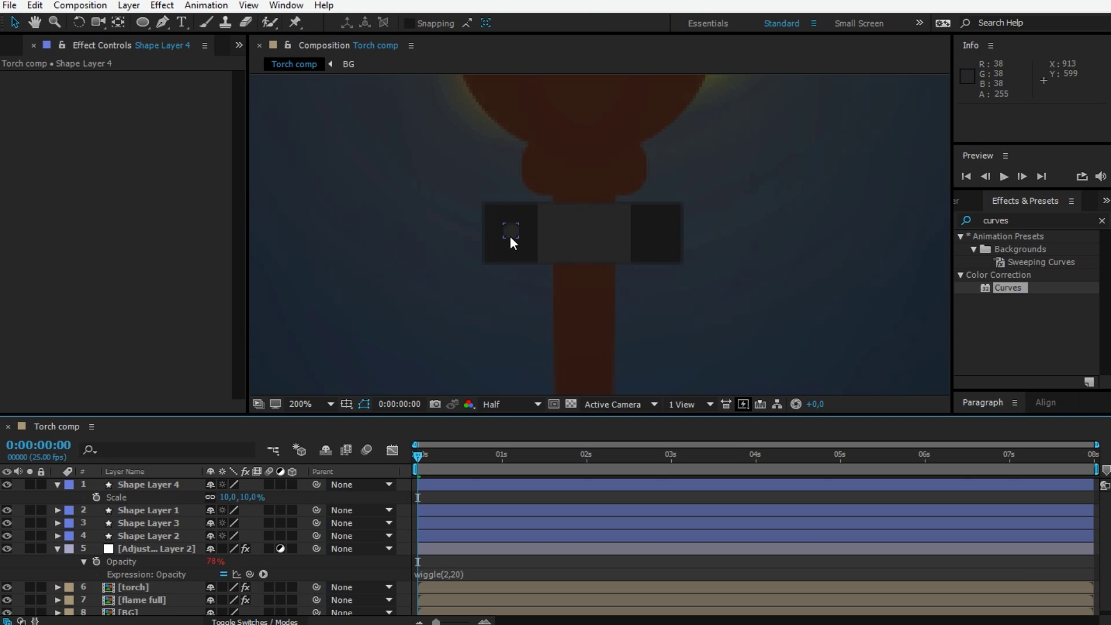
pyautogui.click(512, 237)
pyautogui.press('Down')
pyautogui.press('Down')
pyautogui.press('Down')
pyautogui.press('Right')
pyautogui.press('Up')
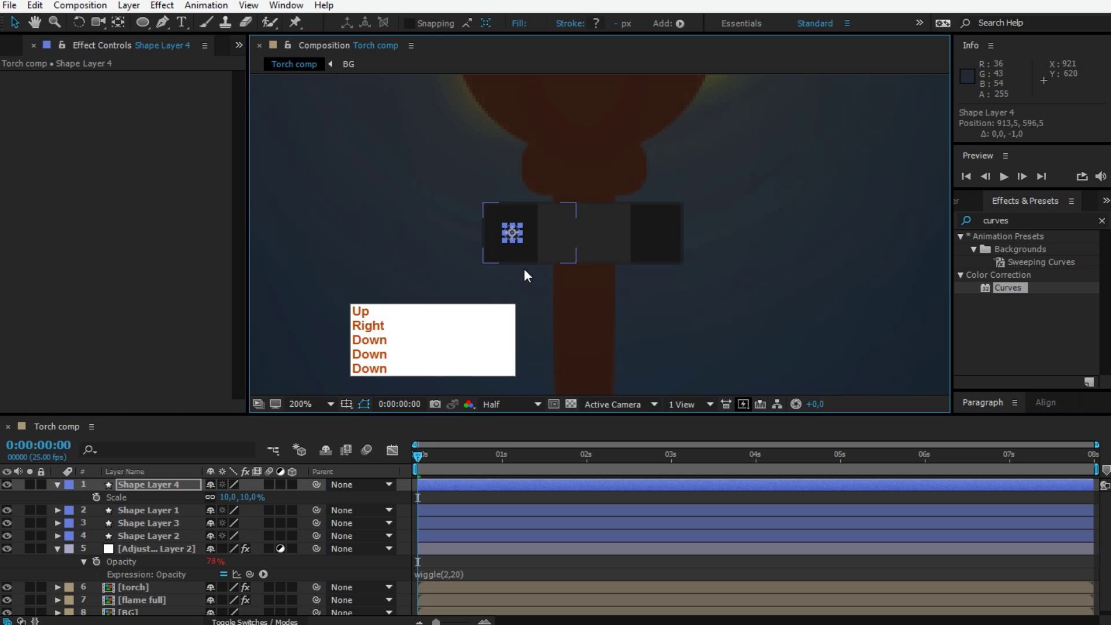
# Duplicate the rivet and move the copy onto the right dark block.
pyautogui.click(159, 483)
pyautogui.hotkey('ctrl', 'd')
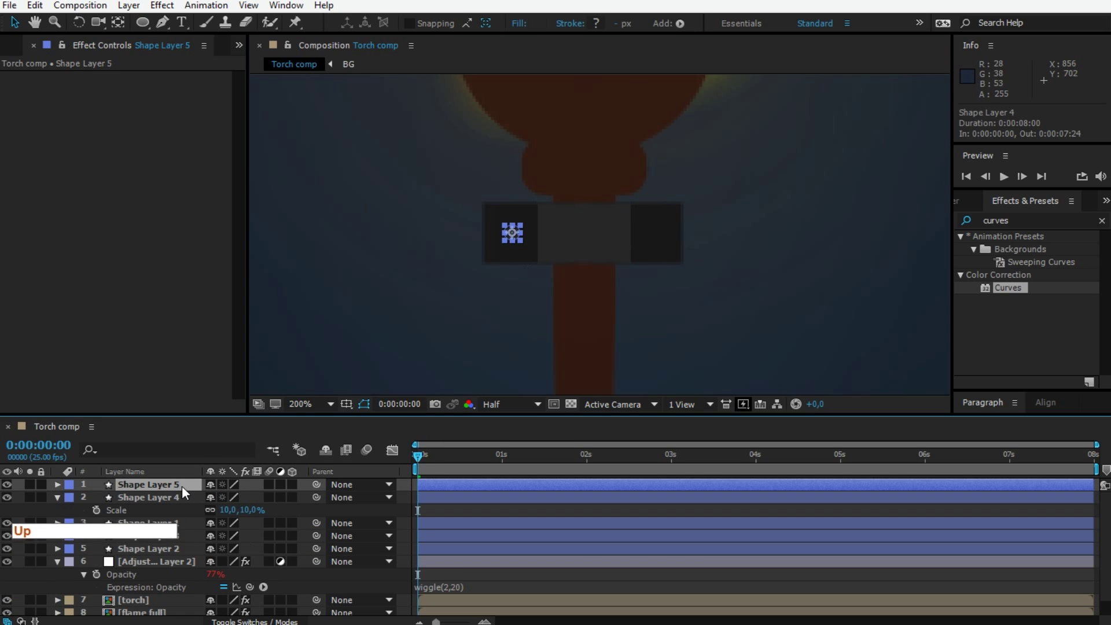
pyautogui.moveTo(514, 237); pyautogui.dragTo(658, 238)
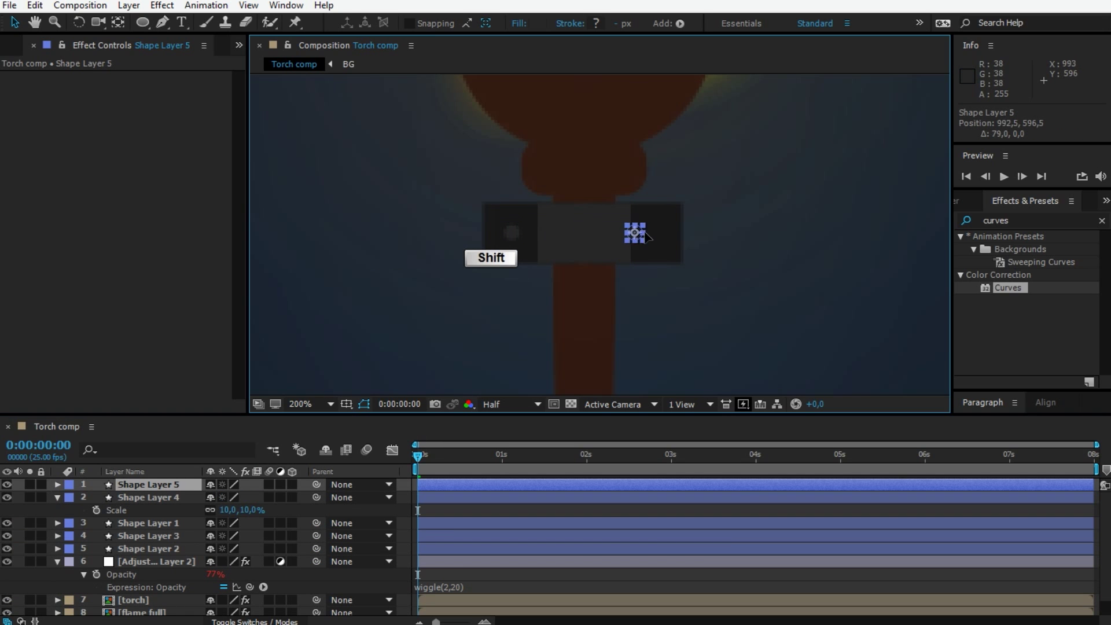
pyautogui.click(543, 514)
pyautogui.scroll(-6, 799, 214)
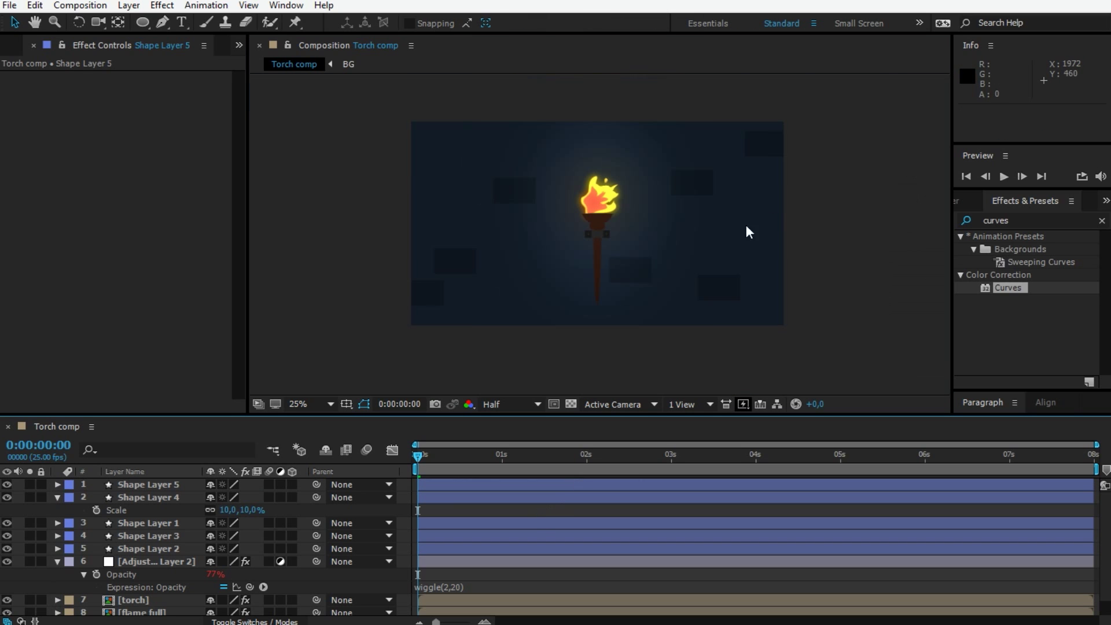
# Move Adjustment Layer 2 above the band and rivet layers, then preview the flickering torch.
pyautogui.click(58, 497)
pyautogui.moveTo(162, 541); pyautogui.dragTo(158, 486)
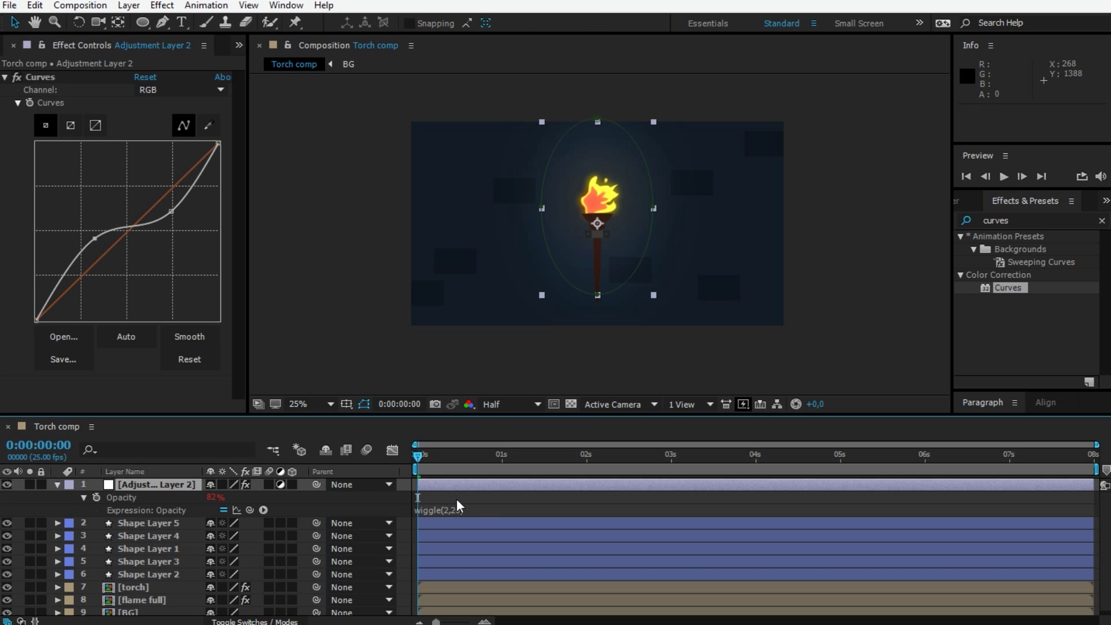
pyautogui.press('space')
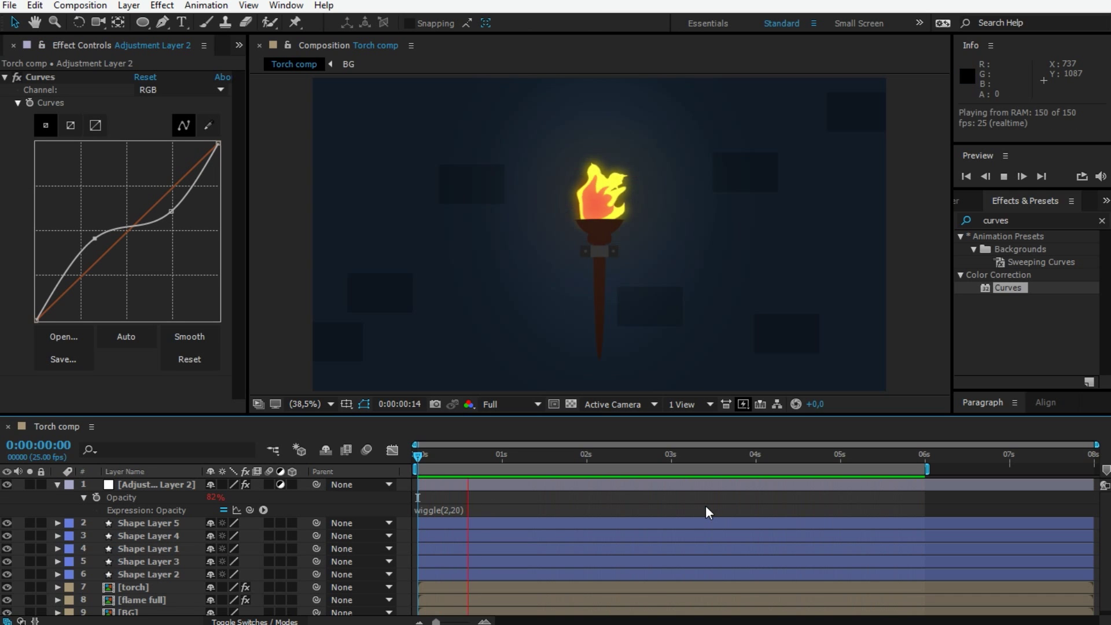